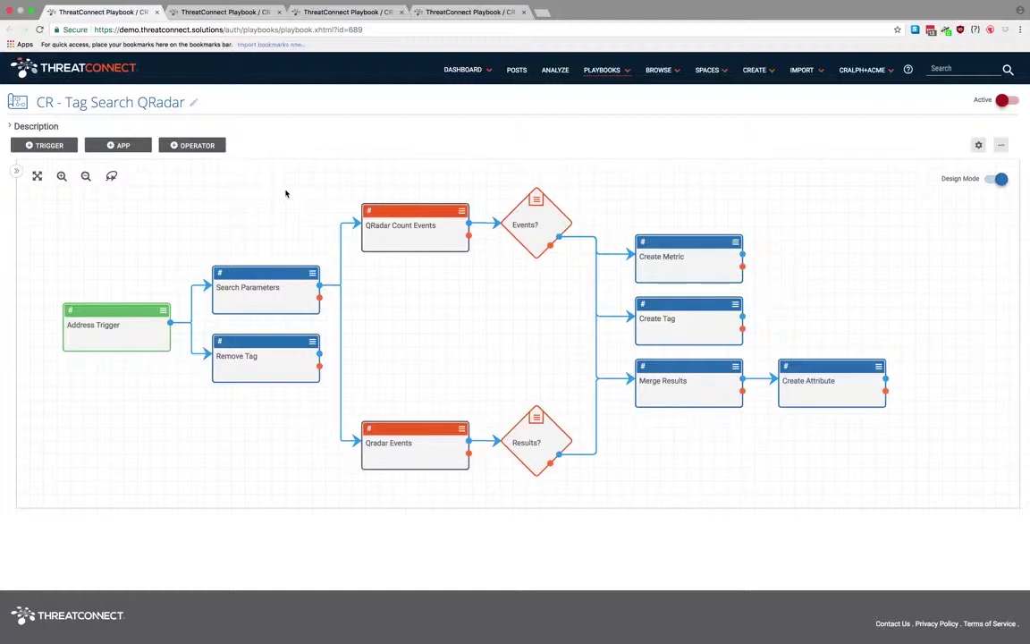
# Step: Review the Address Trigger's action and QSearch tag filter settings, closing without saving
pyautogui.click(133, 317)
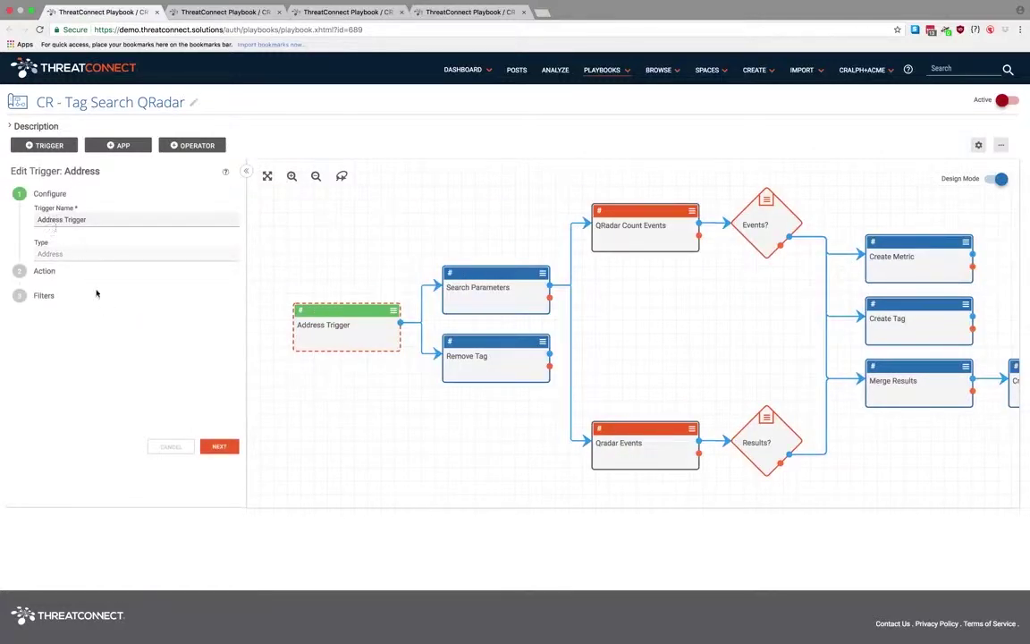
pyautogui.click(219, 446)
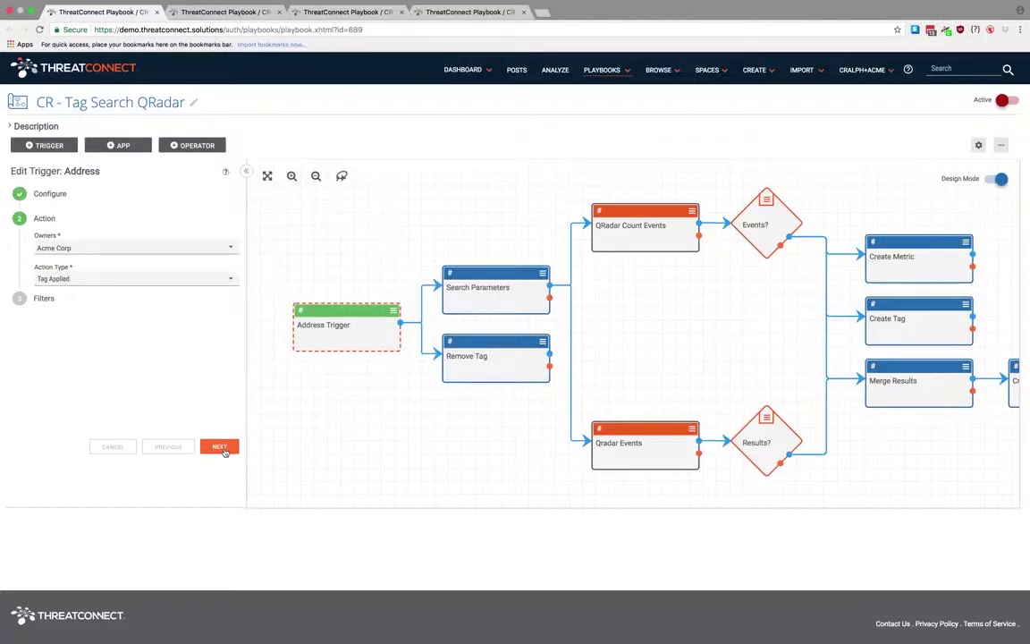
pyautogui.click(63, 255)
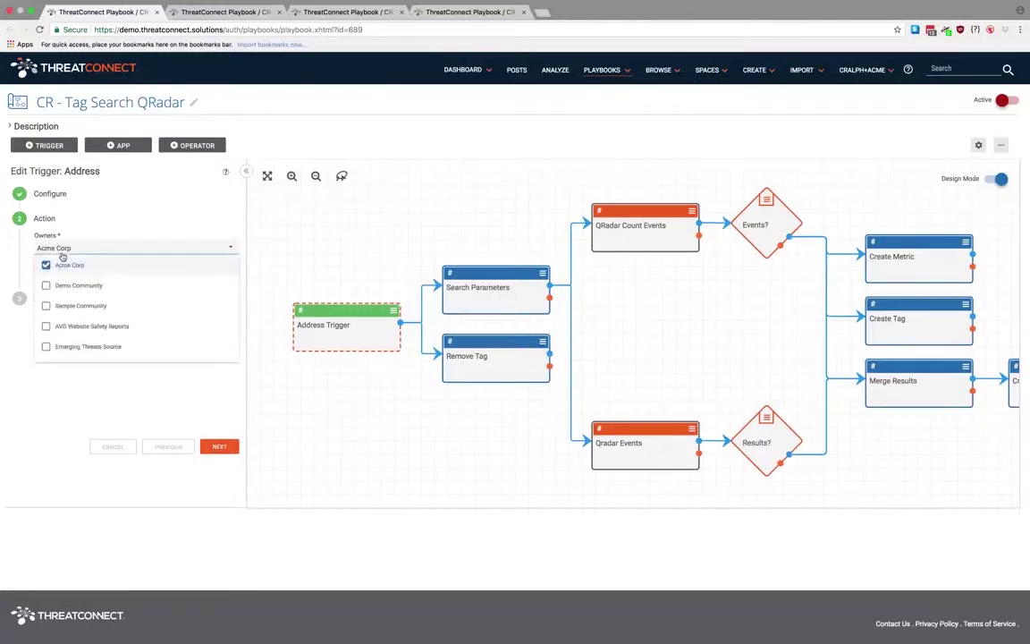
pyautogui.click(63, 251)
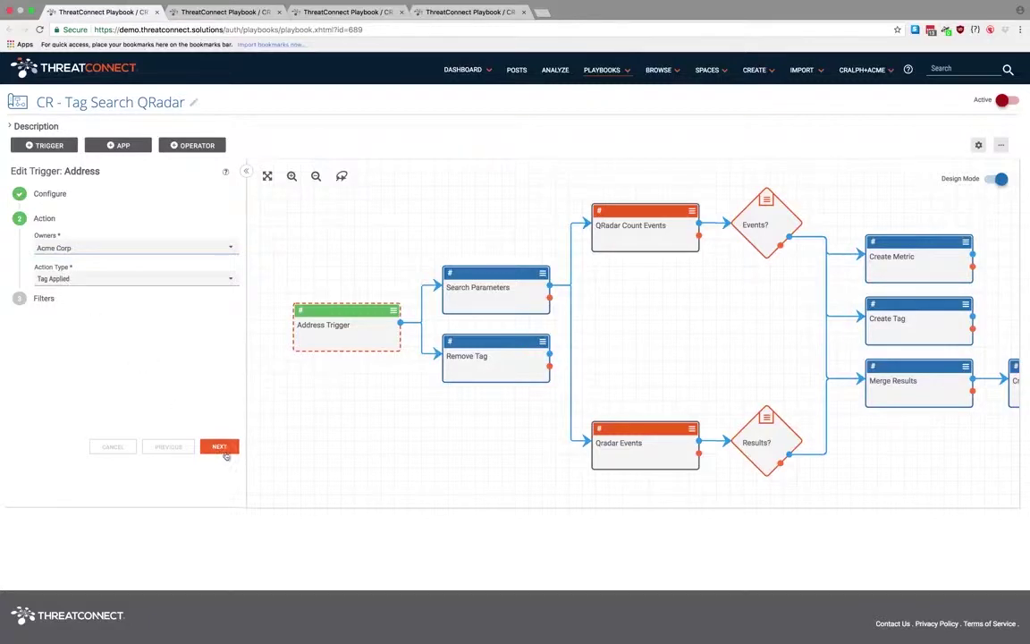
pyautogui.click(222, 447)
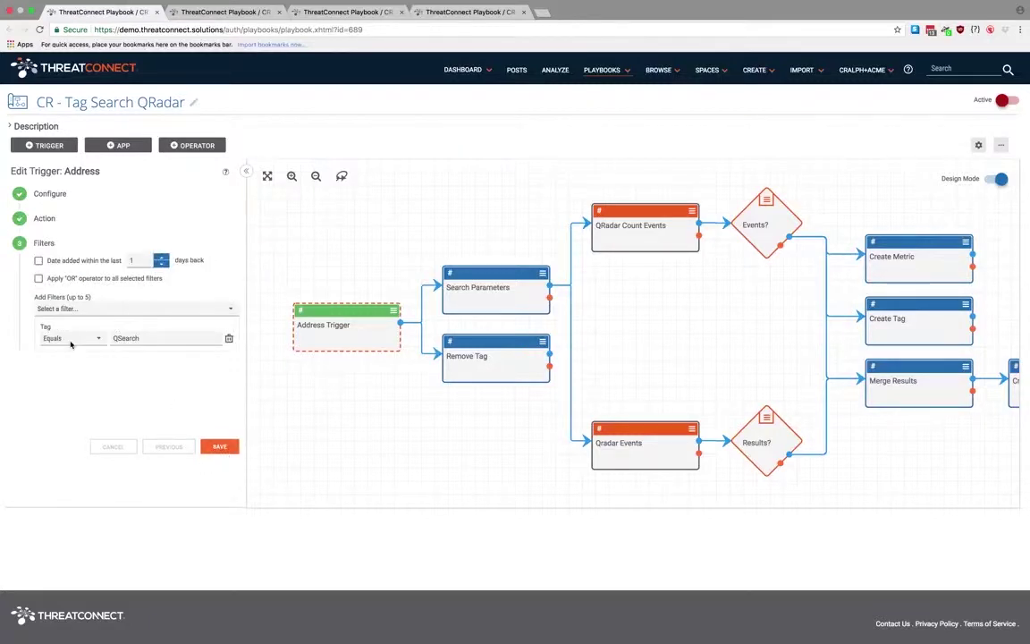
pyautogui.click(135, 338)
pyautogui.doubleClick(135, 338)
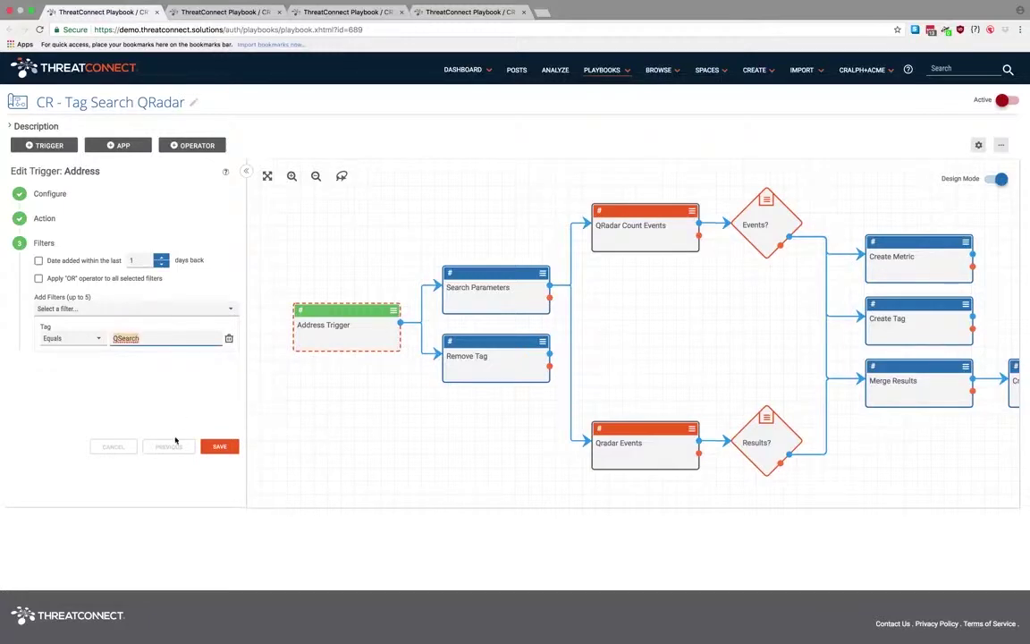
pyautogui.click(120, 445)
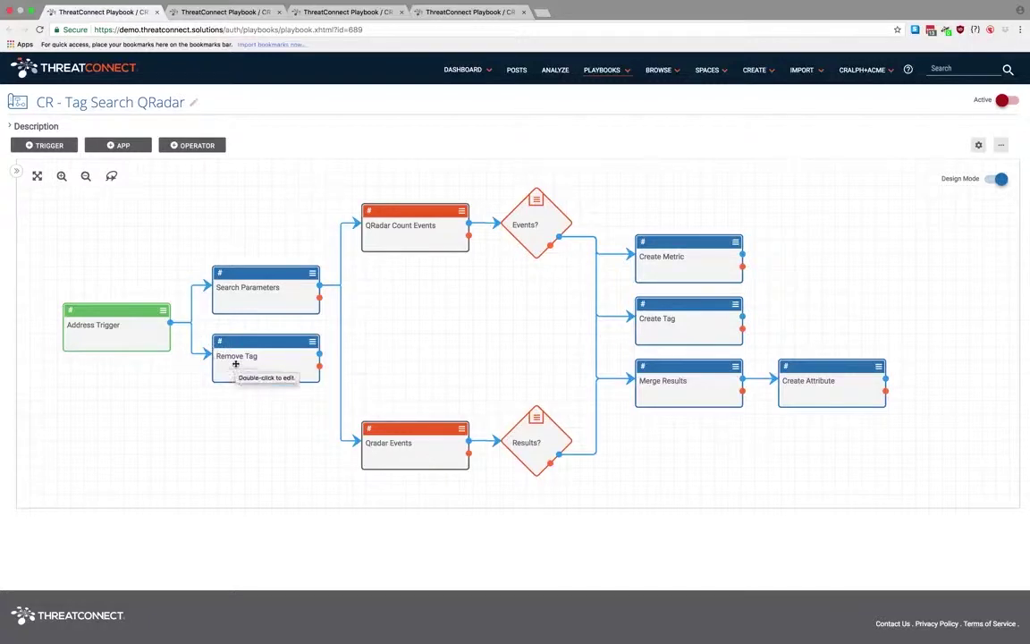
# Step: Review the Remove Tag step's QSearch tag value and close it without saving
pyautogui.click(235, 365)
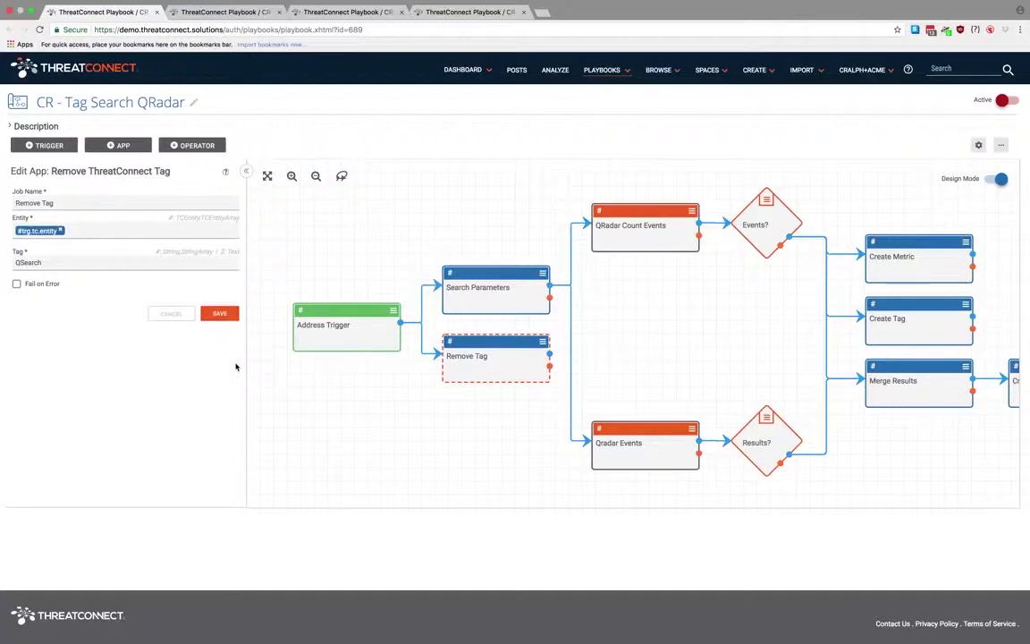
pyautogui.doubleClick(30, 262)
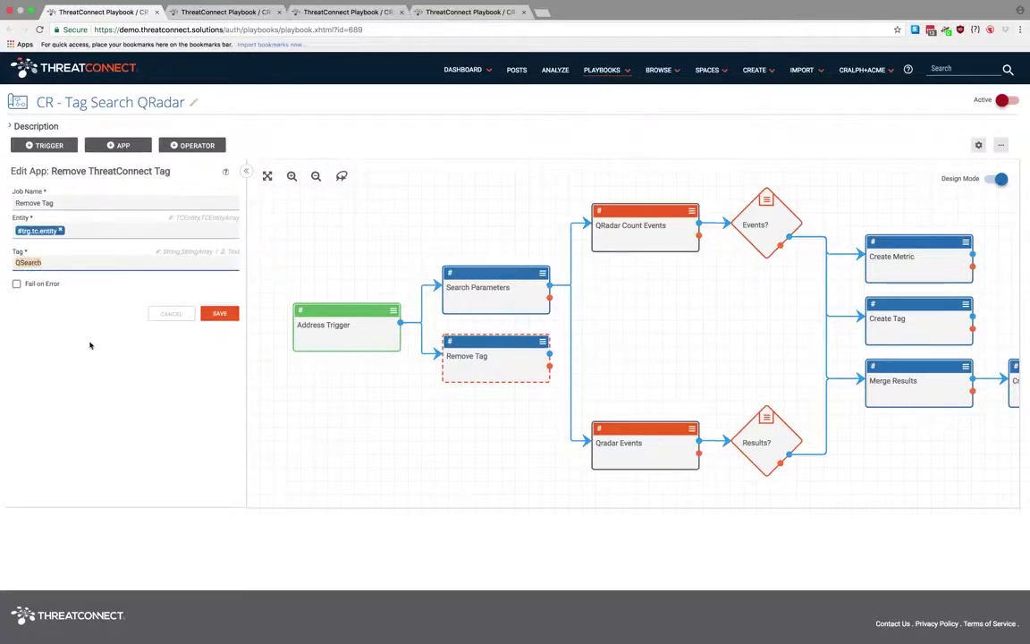
pyautogui.click(169, 314)
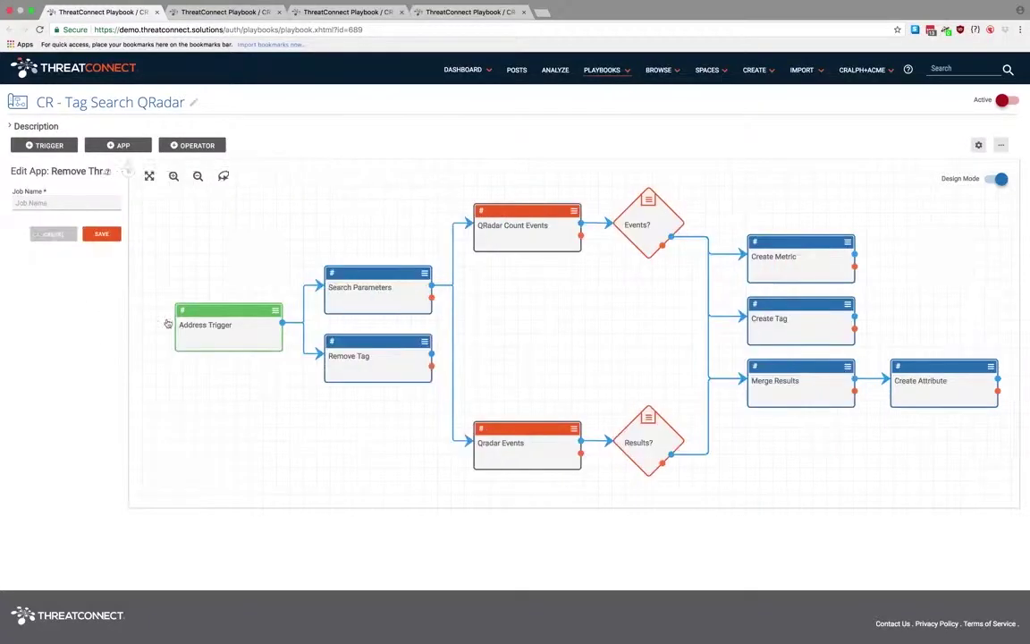
# Step: Open Search Parameters and review the countEvents (30 days) and retrieveEvents (90 days) queries
pyautogui.click(223, 283)
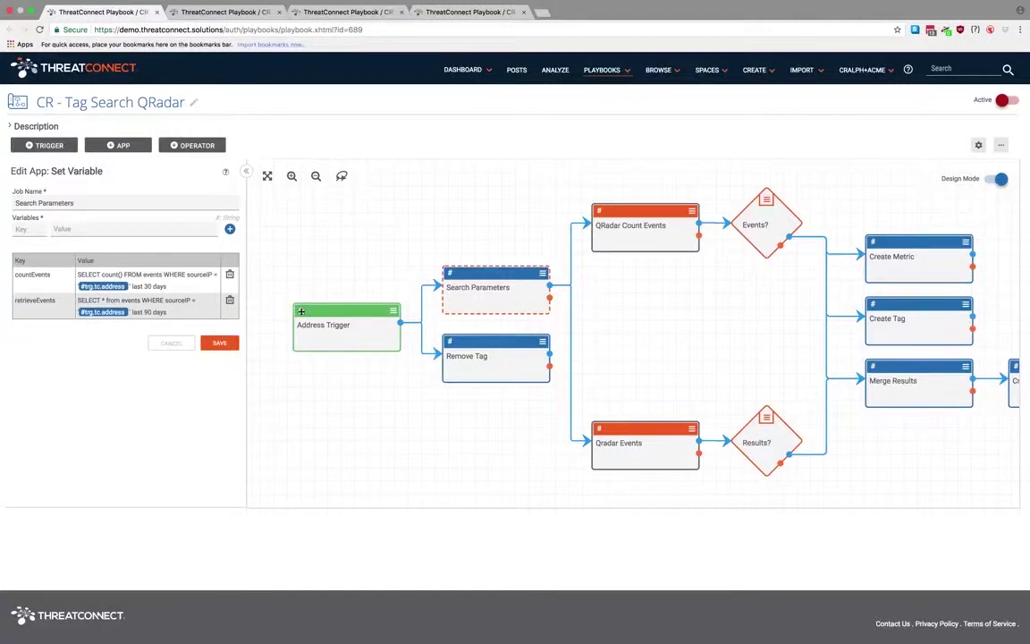
pyautogui.moveTo(302, 311)
pyautogui.moveTo(172, 287); pyautogui.dragTo(72, 278)
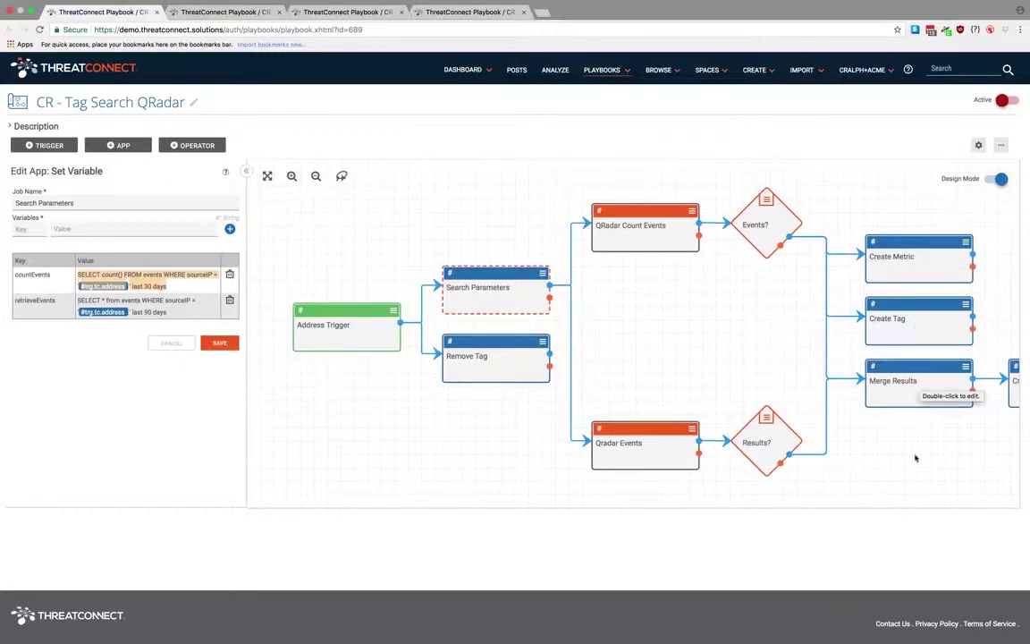
pyautogui.moveTo(899, 457)
pyautogui.mouseDown()
pyautogui.moveTo(765, 435)
pyautogui.moveTo(903, 438)
pyautogui.mouseUp()
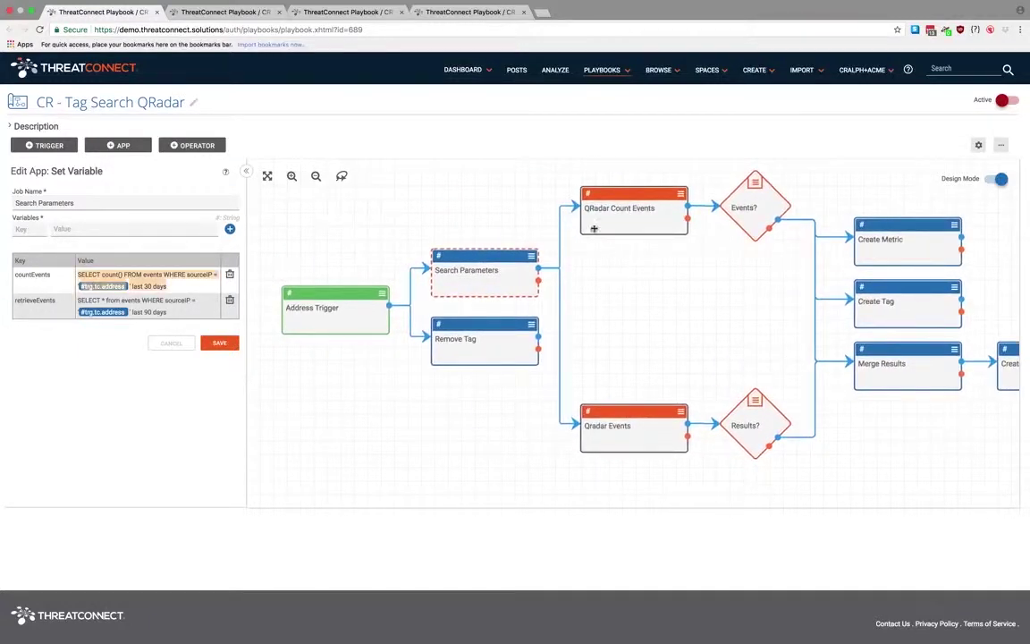
# Step: Review the QRadar Count Events step's settings, including its job name
pyautogui.click(610, 214)
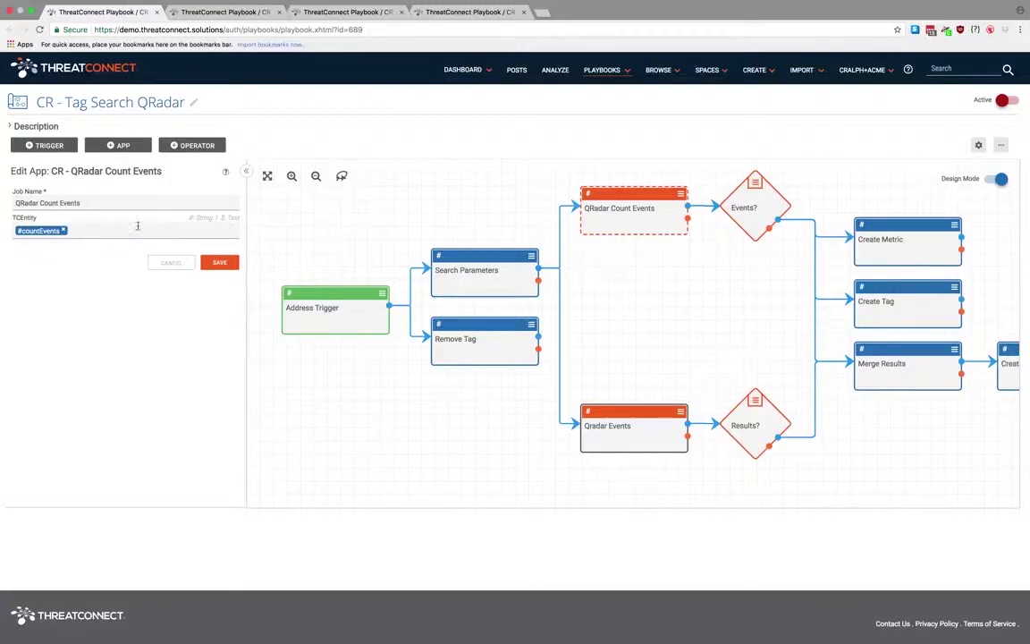
pyautogui.click(18, 200)
pyautogui.tripleClick(17, 200)
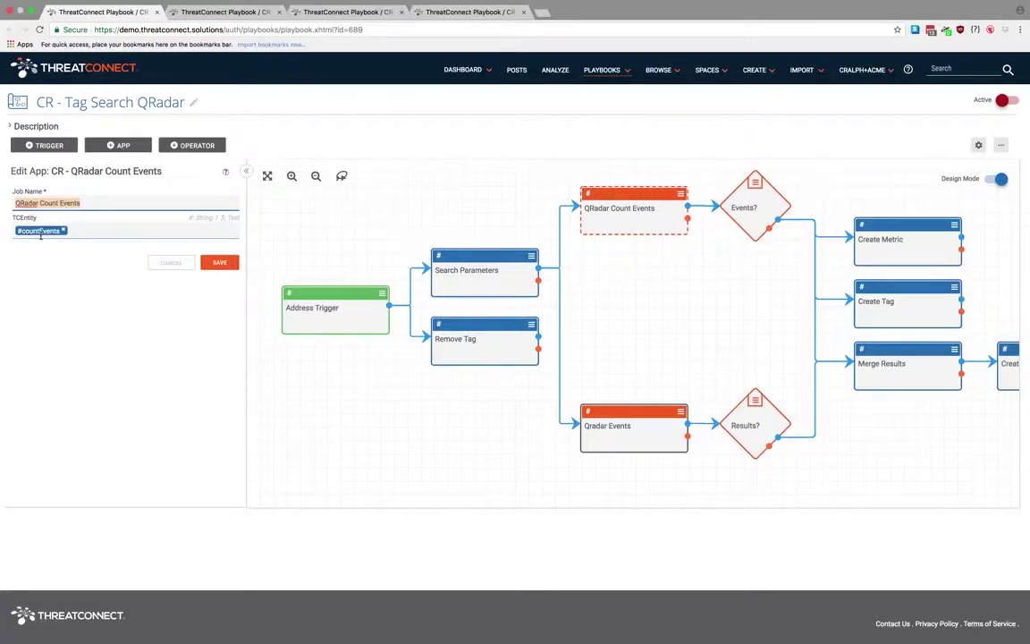
pyautogui.moveTo(440, 257)
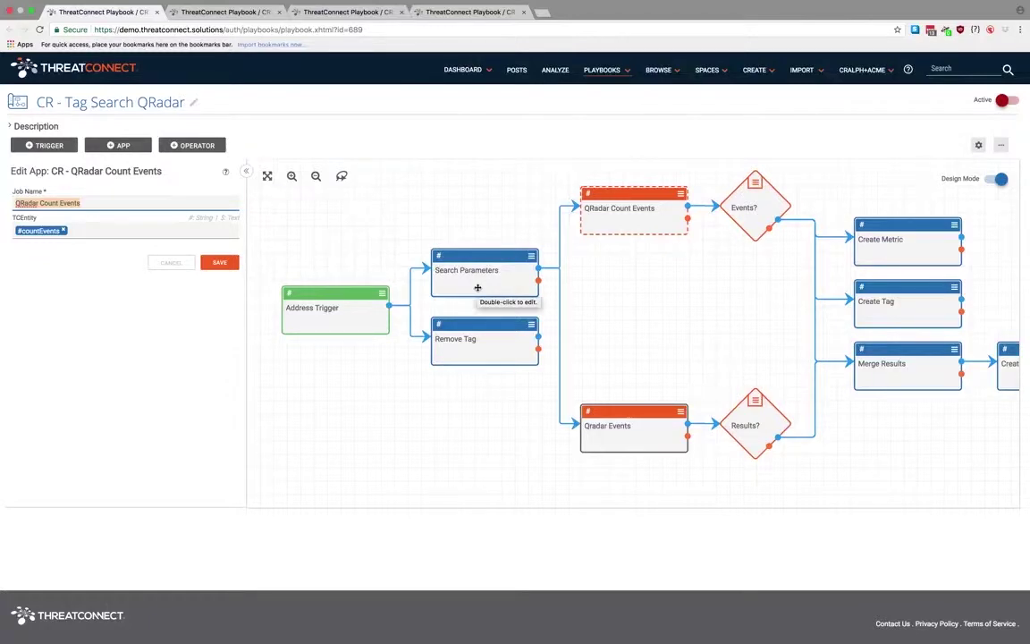
# Step: Open the Qradar Events step's settings and pan to reveal the right-hand steps
pyautogui.click(599, 425)
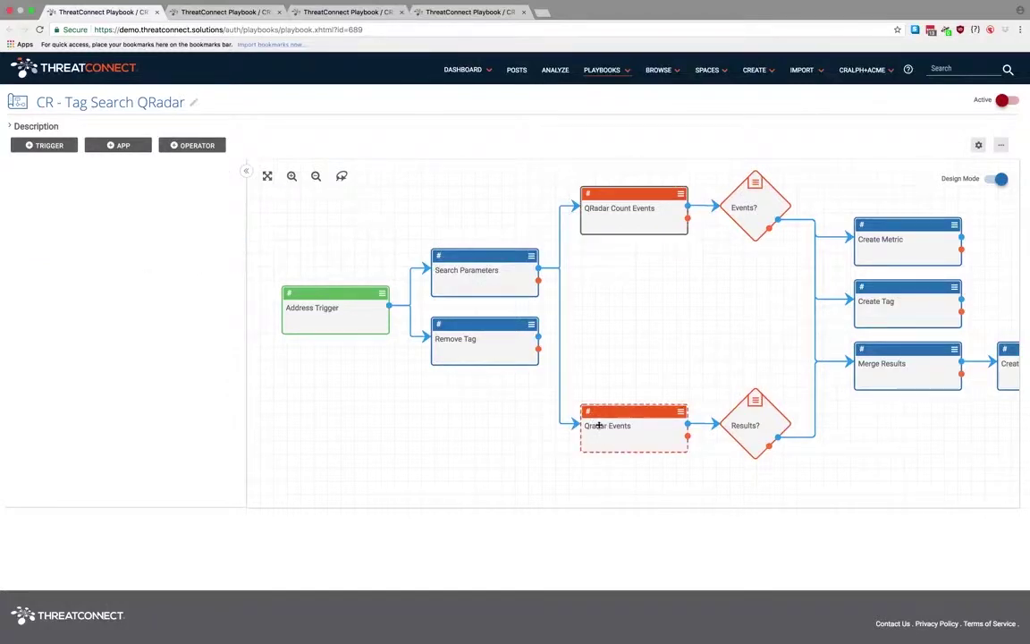
pyautogui.doubleClick(599, 426)
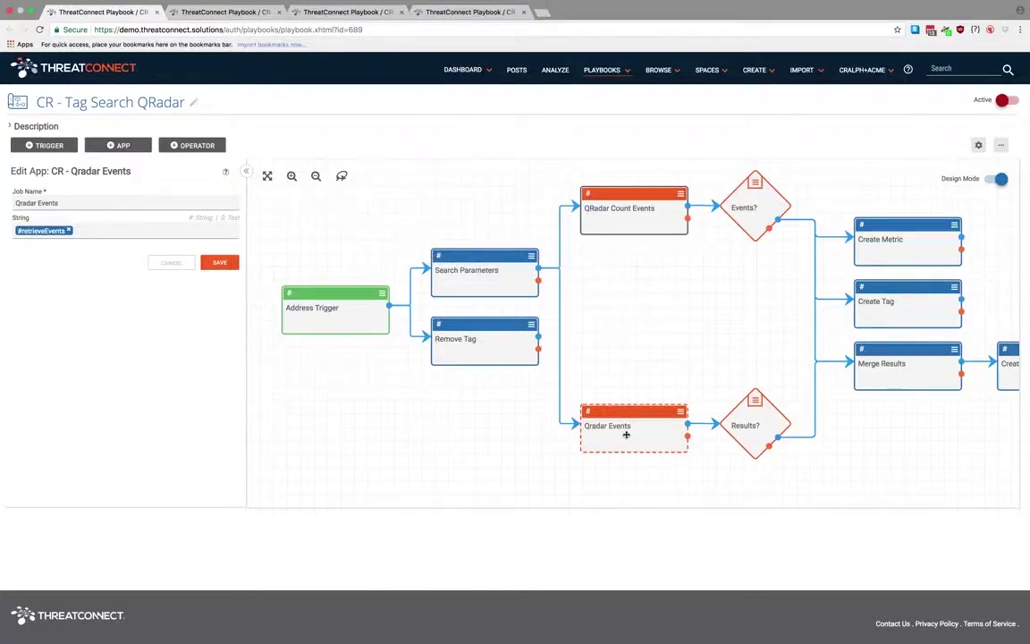
pyautogui.moveTo(577, 379); pyautogui.dragTo(414, 351)
# Step: Check the Events? condition (#resultCount >= 1), then the Results? condition (#results not equals null)
pyautogui.click(560, 207)
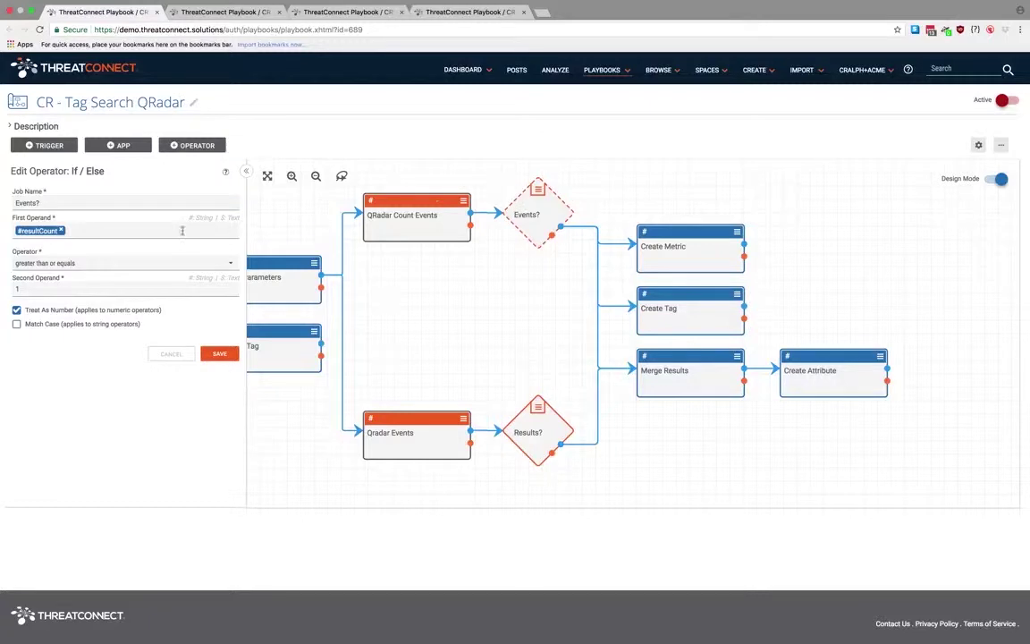
pyautogui.moveTo(372, 201)
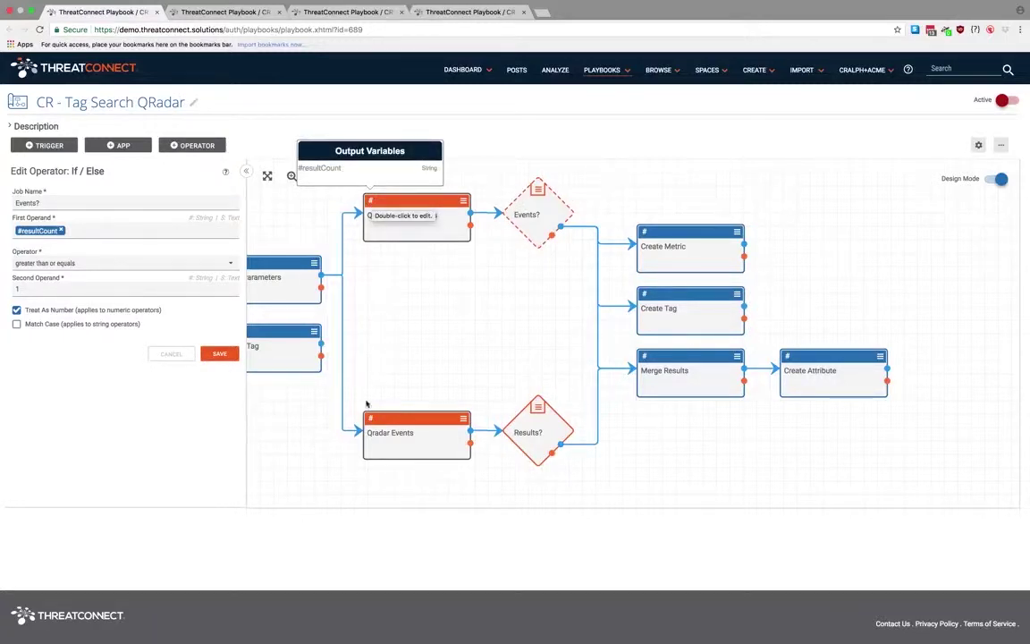
pyautogui.moveTo(369, 418)
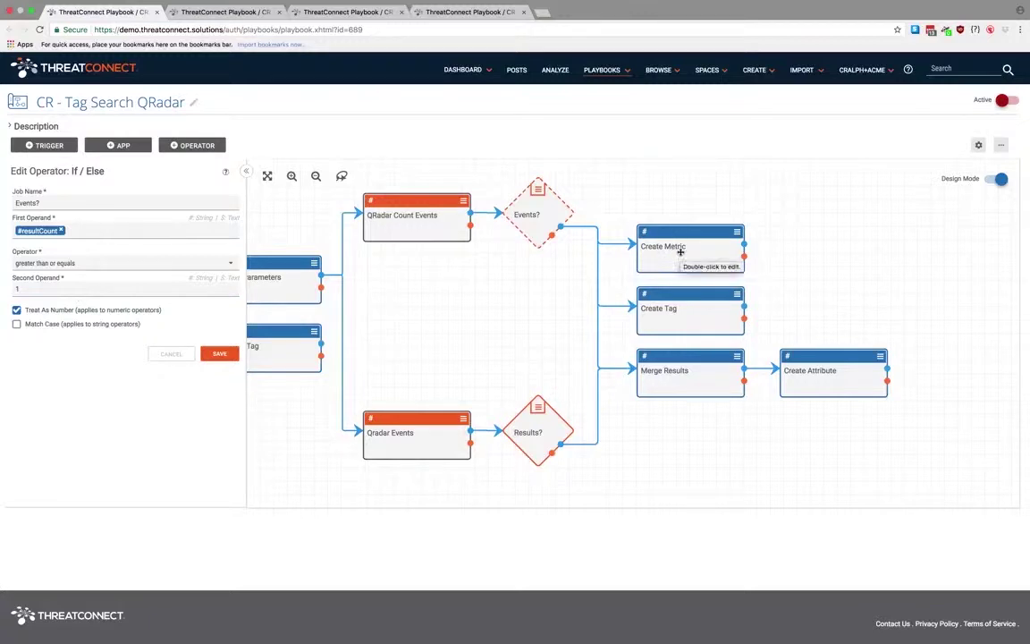
pyautogui.click(546, 425)
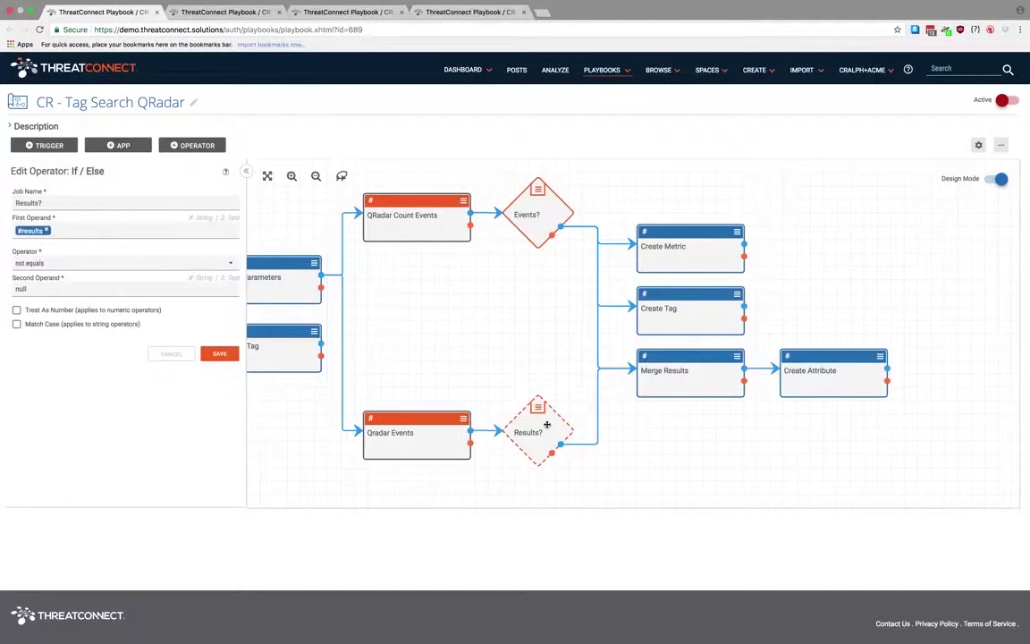
pyautogui.click(13, 289)
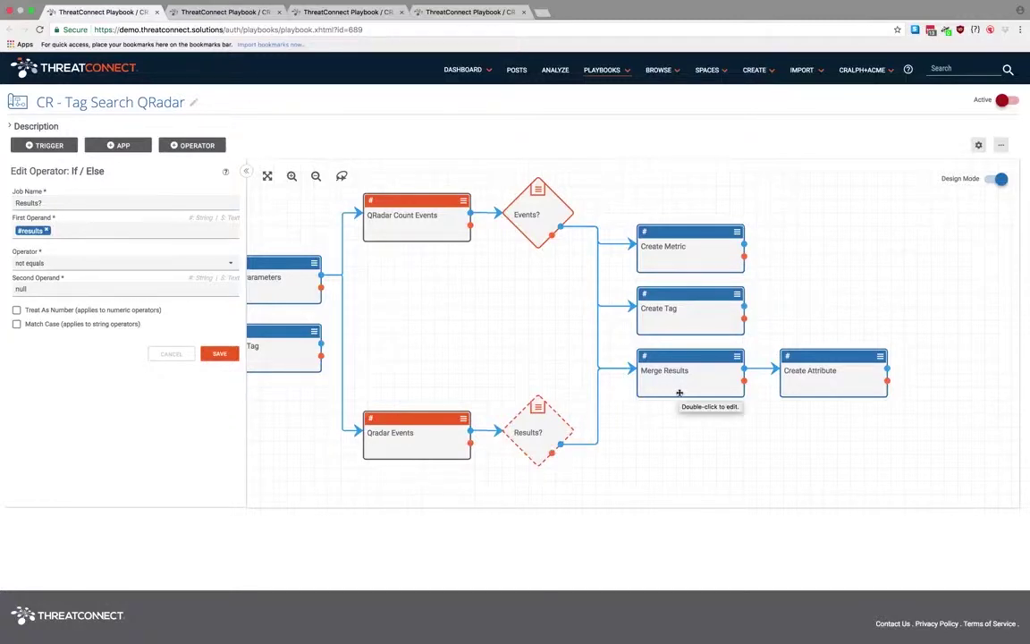
# Step: Review Create Metric (#resultCount) and Create Tag (tag QRadarEvent), closing without saving
pyautogui.doubleClick(701, 258)
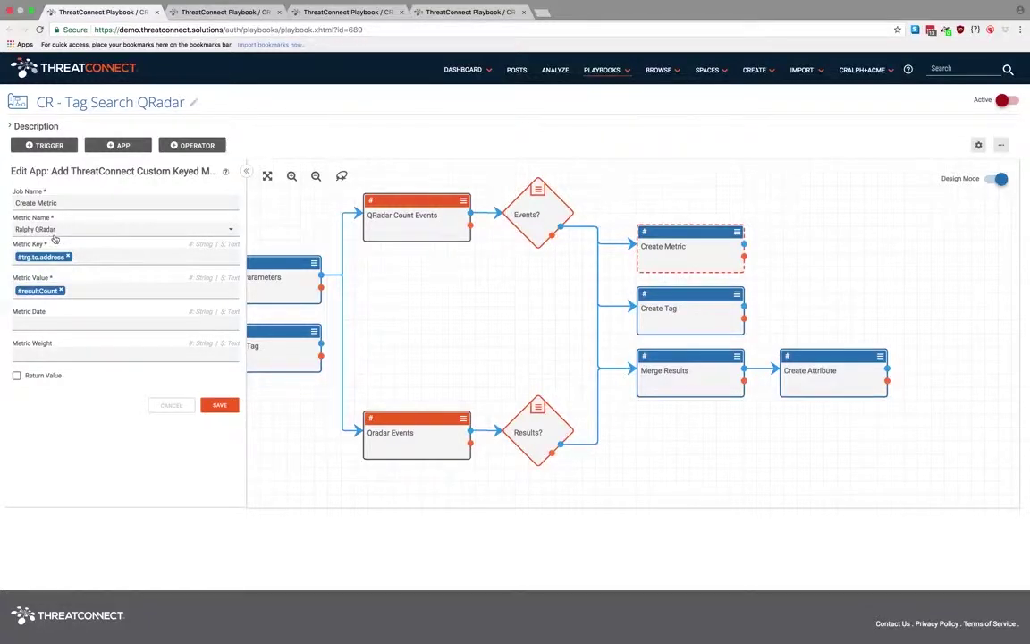
pyautogui.click(673, 307)
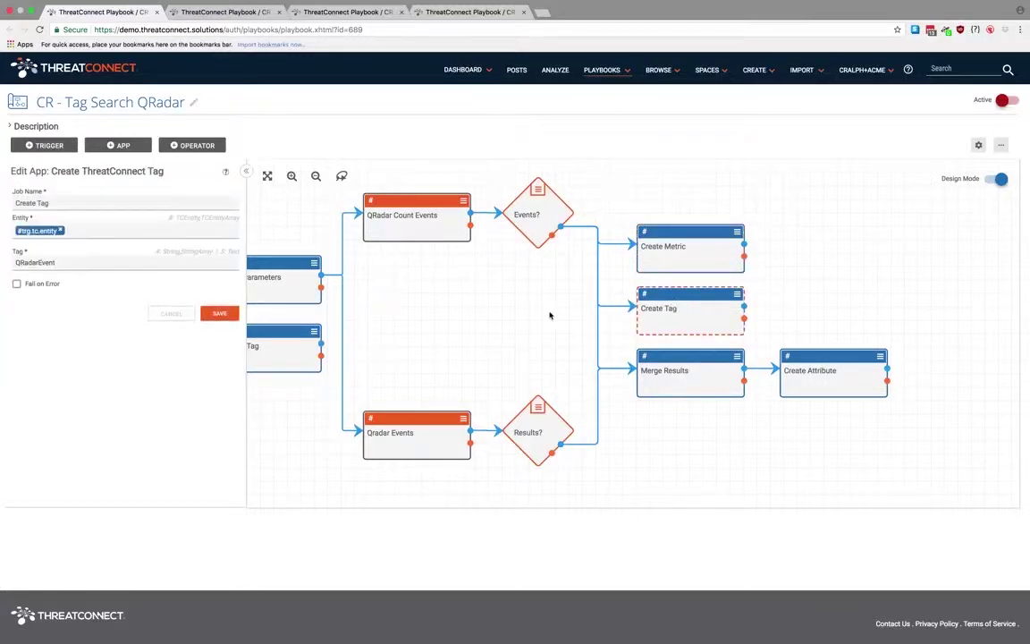
pyautogui.click(65, 265)
pyautogui.moveTo(65, 265); pyautogui.dragTo(10, 262)
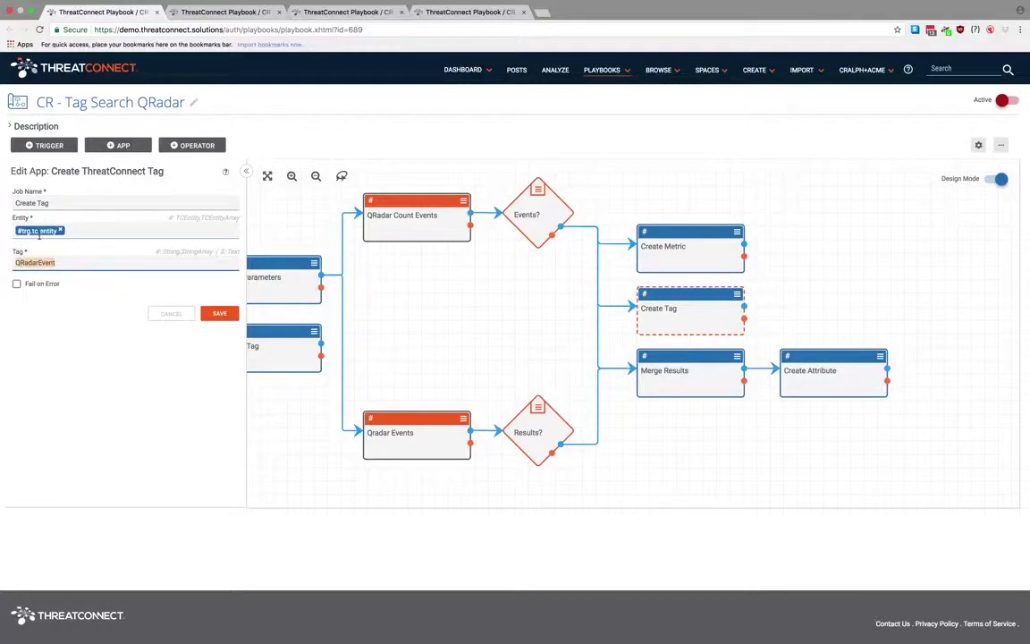
pyautogui.moveTo(41, 234)
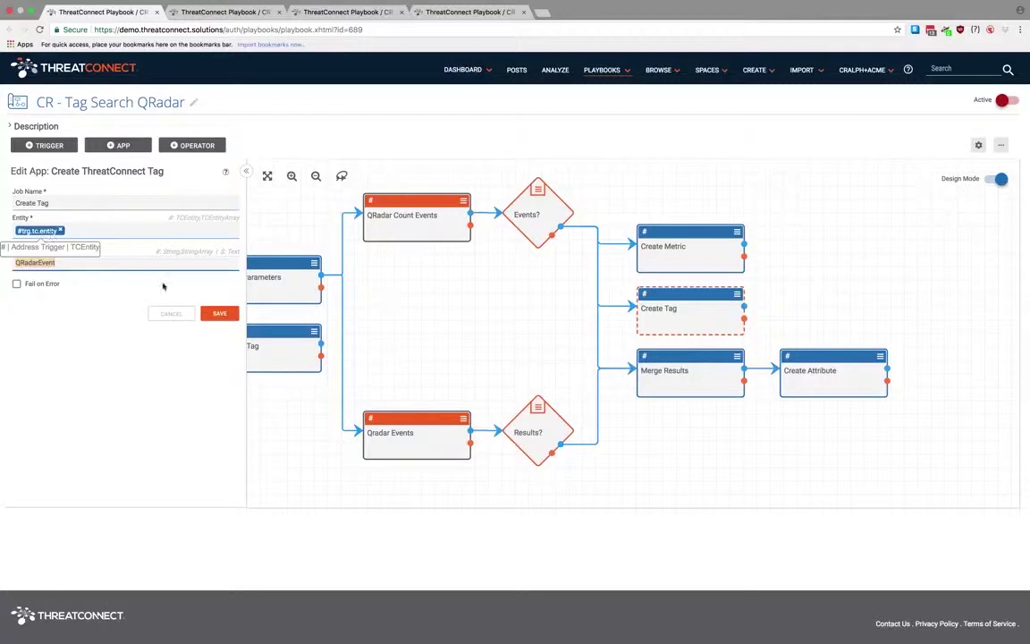
pyautogui.click(182, 318)
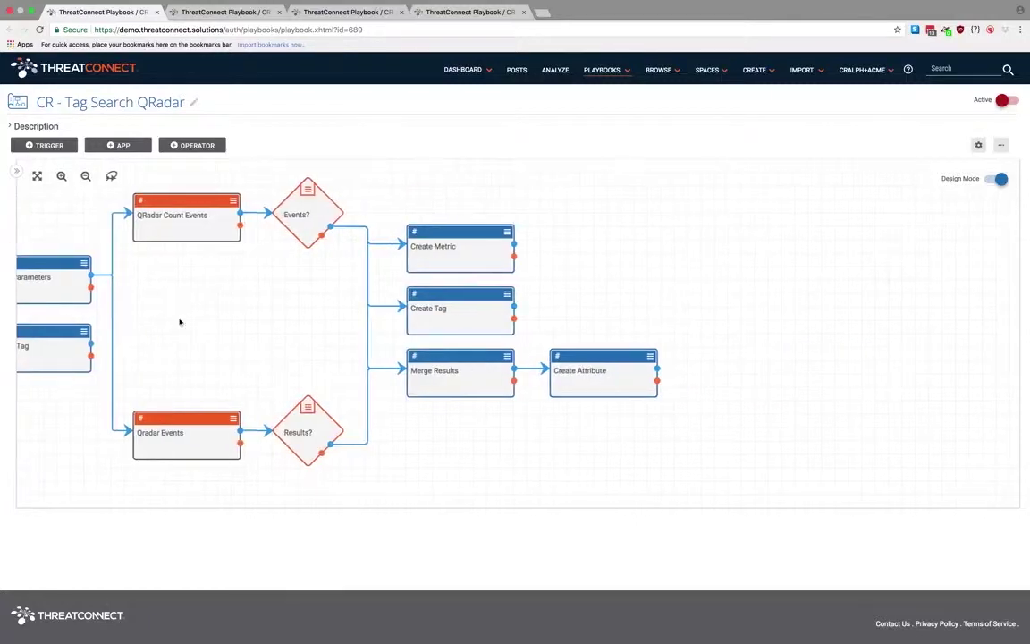
# Step: Review Merge Results' Source: QRadar and QRadar Top 5 text, then close without saving
pyautogui.click(435, 368)
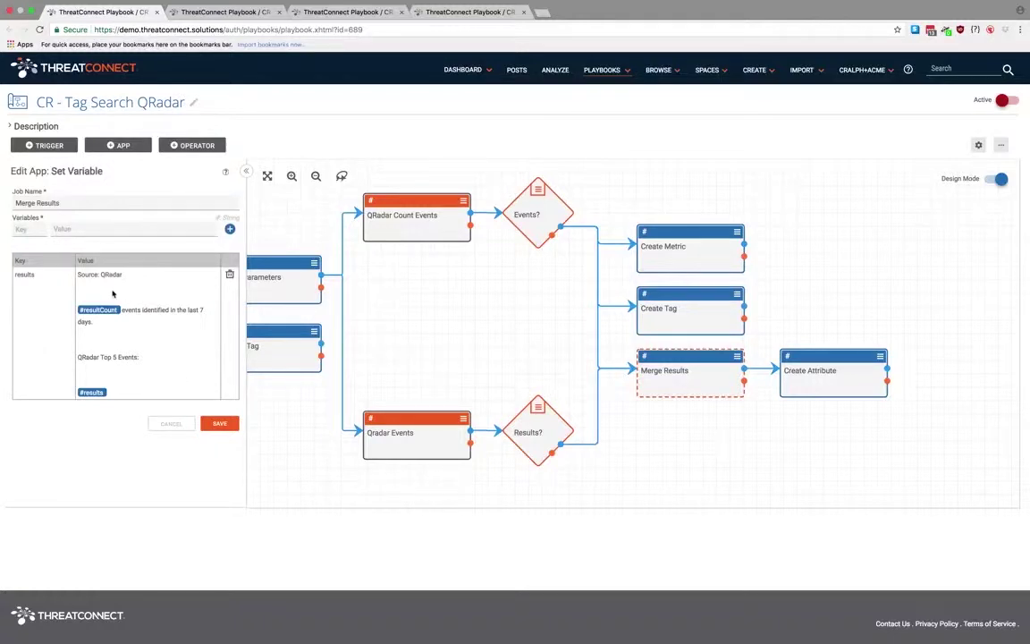
pyautogui.moveTo(79, 275); pyautogui.dragTo(76, 309)
pyautogui.moveTo(77, 357); pyautogui.dragTo(145, 361)
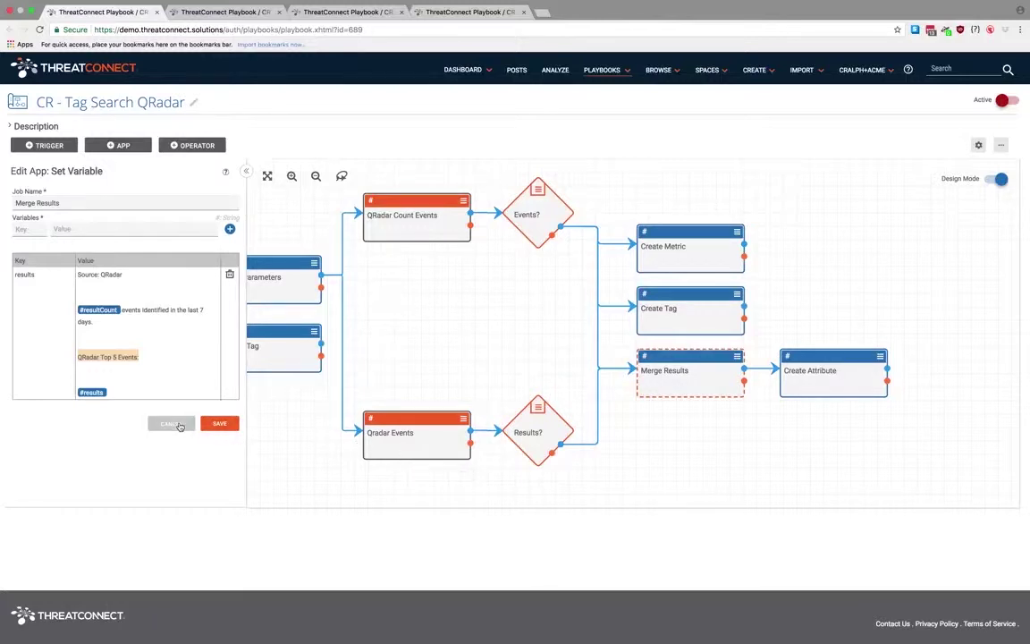
pyautogui.click(174, 424)
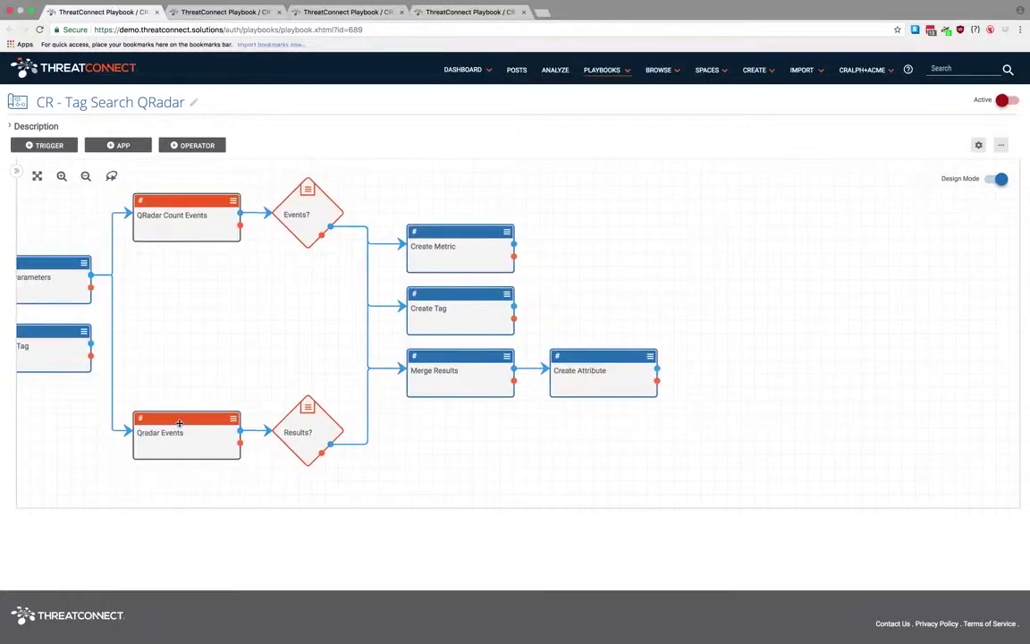
pyautogui.moveTo(415, 356)
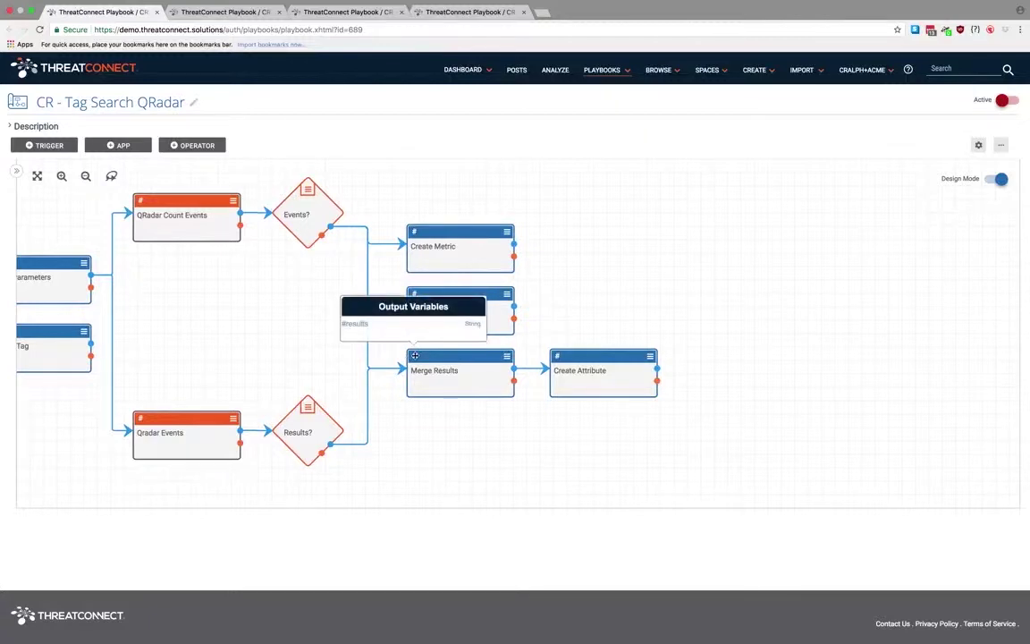
pyautogui.doubleClick(591, 391)
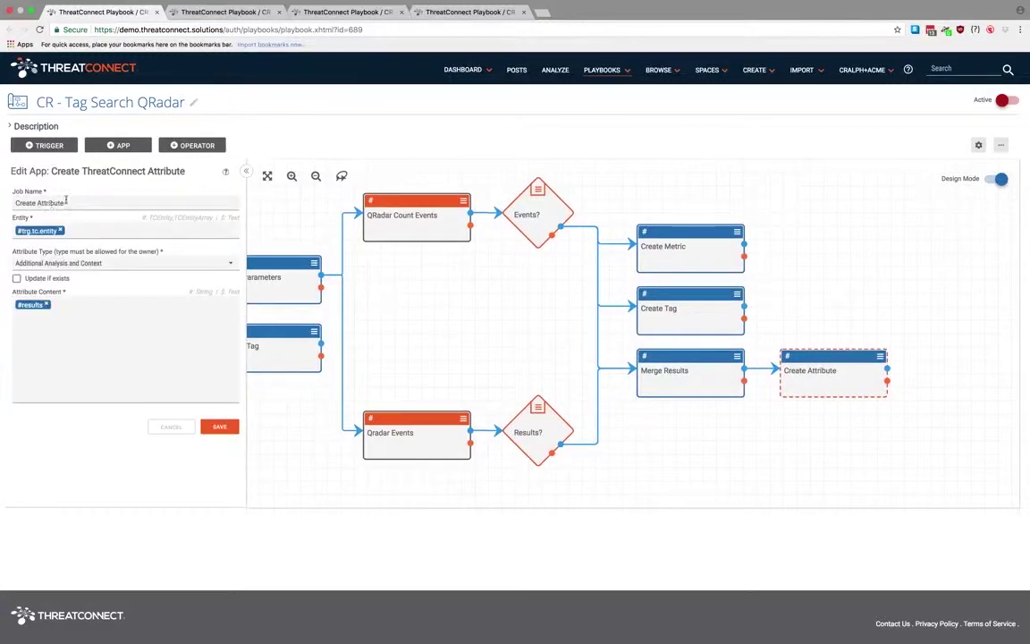
pyautogui.click(175, 430)
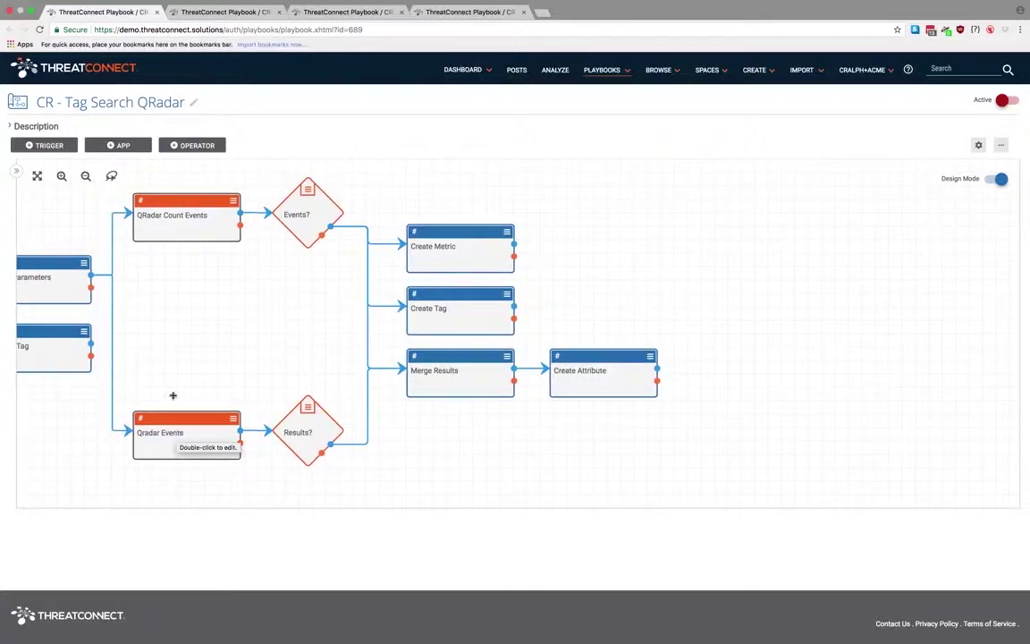
# Step: Switch to the CR - Qradar Events playbook, fit it in view, and deactivate it
pyautogui.click(235, 14)
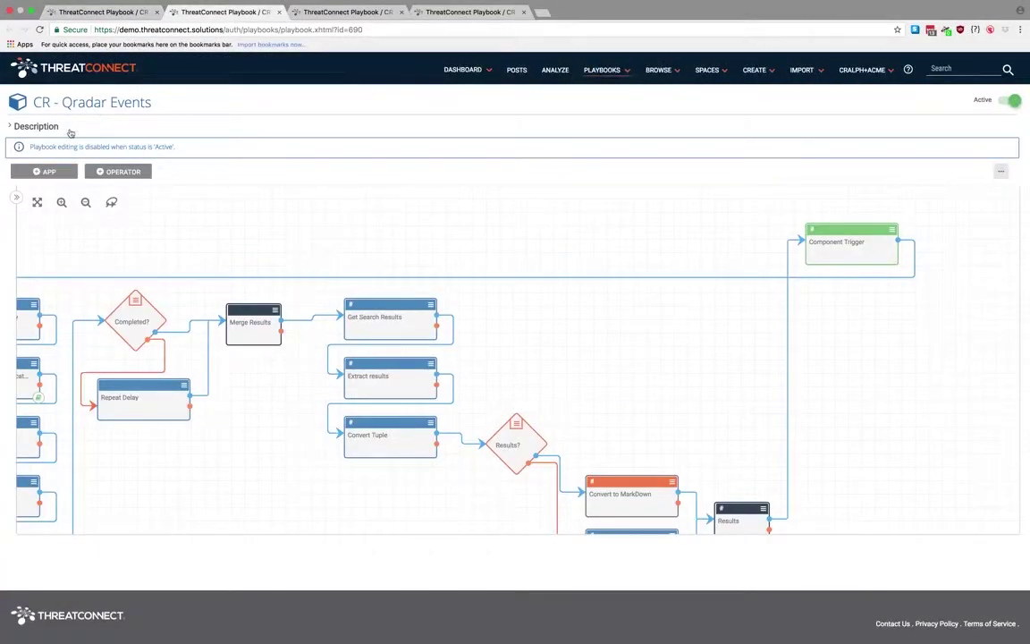
pyautogui.click(38, 204)
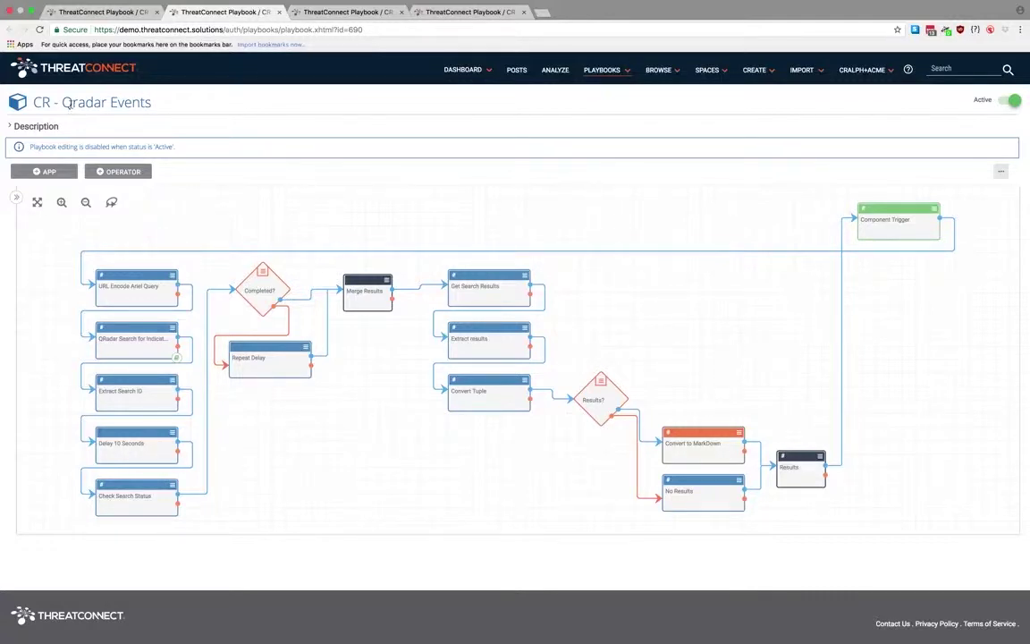
pyautogui.moveTo(61, 102); pyautogui.dragTo(161, 105)
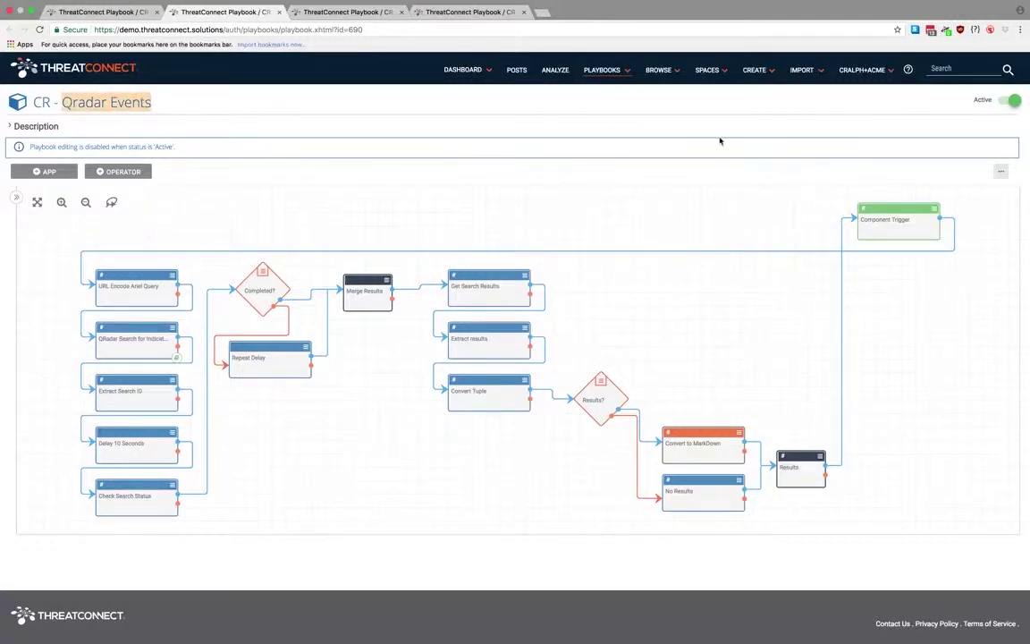
pyautogui.click(1008, 104)
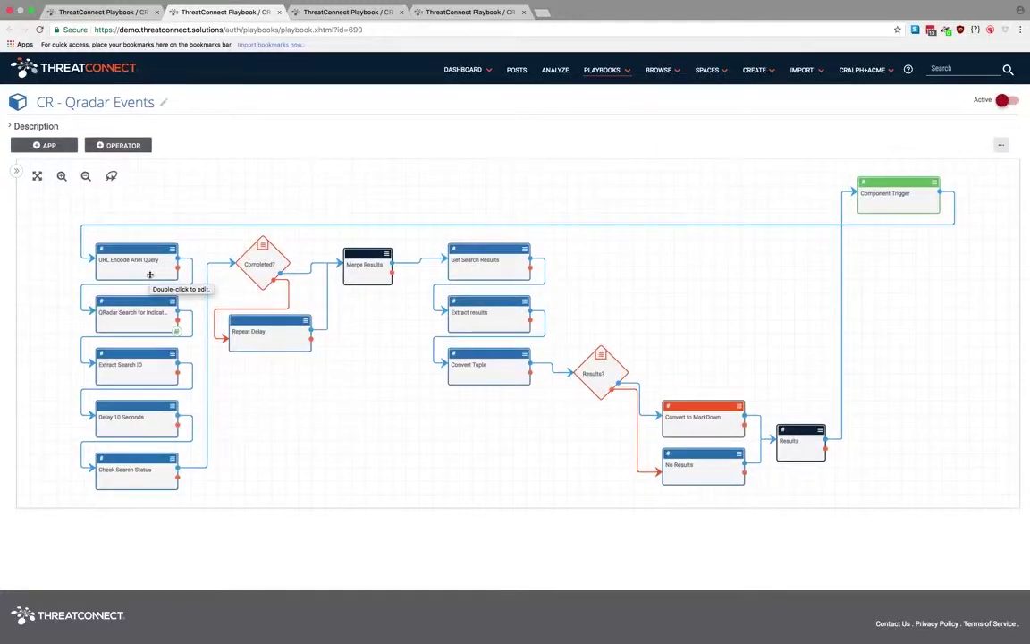
# Step: Review the Component Trigger's TCEntity input and results output, closing without saving
pyautogui.doubleClick(901, 193)
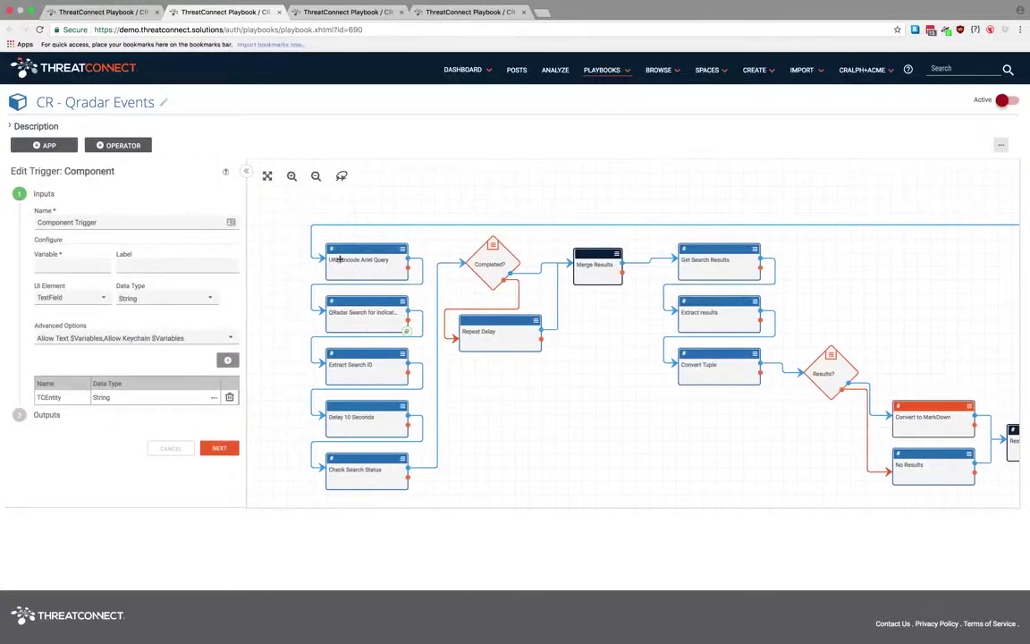
pyautogui.doubleClick(51, 397)
pyautogui.click(216, 446)
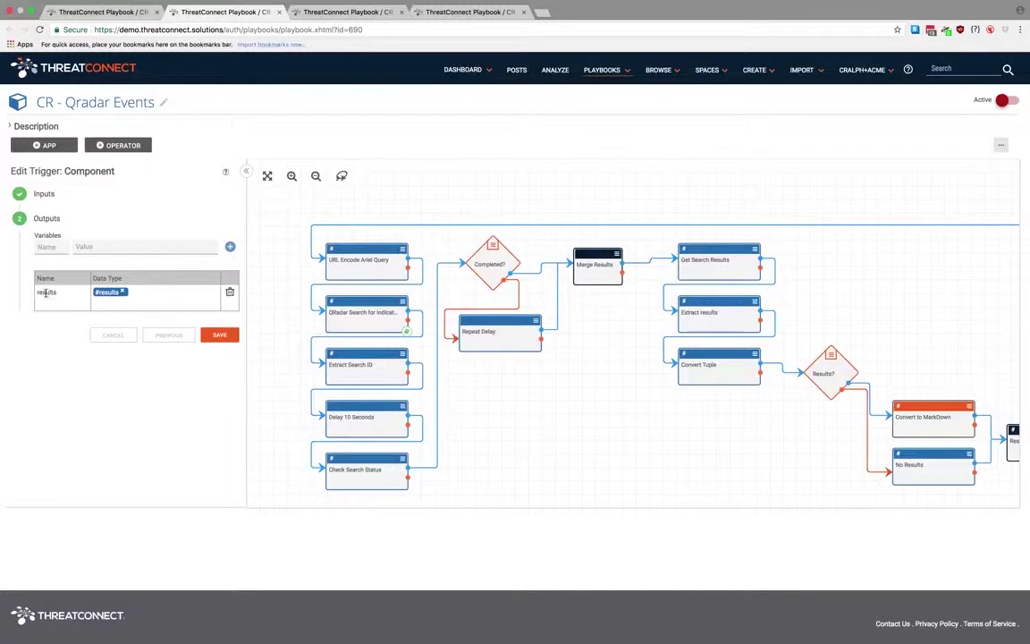
pyautogui.doubleClick(45, 293)
pyautogui.click(110, 334)
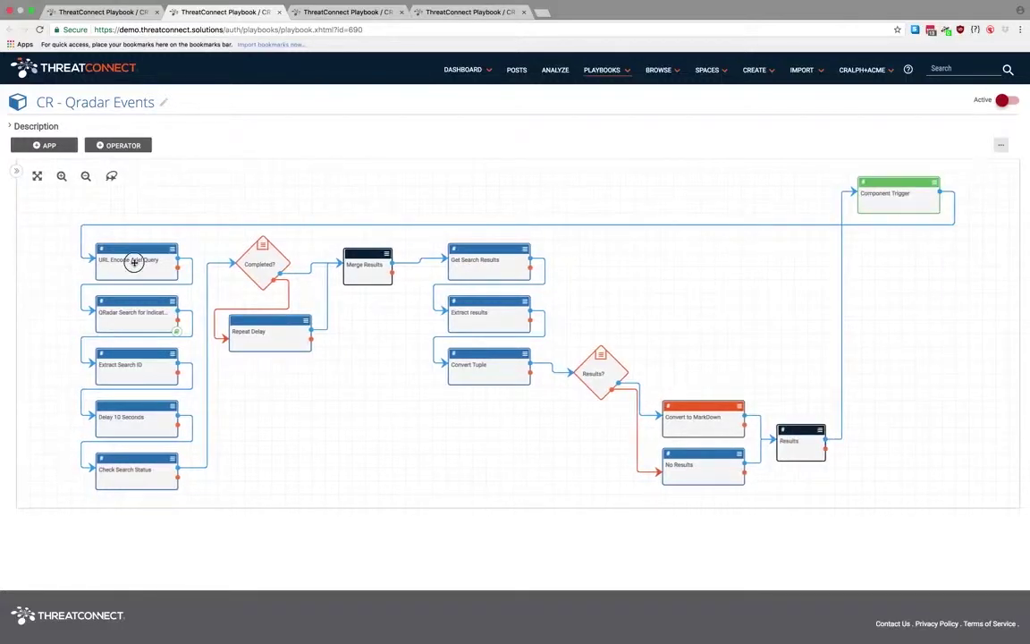
# Step: Open URL Encode Ariel Query, then the QRadar Search for Indicator < 90 days request settings
pyautogui.click(135, 261)
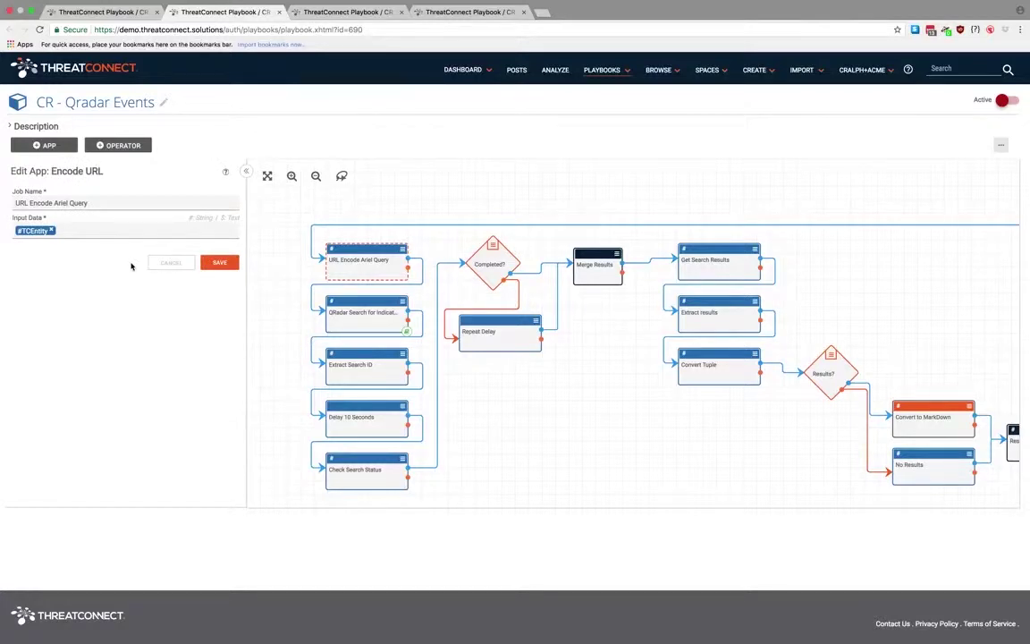
pyautogui.moveTo(44, 229)
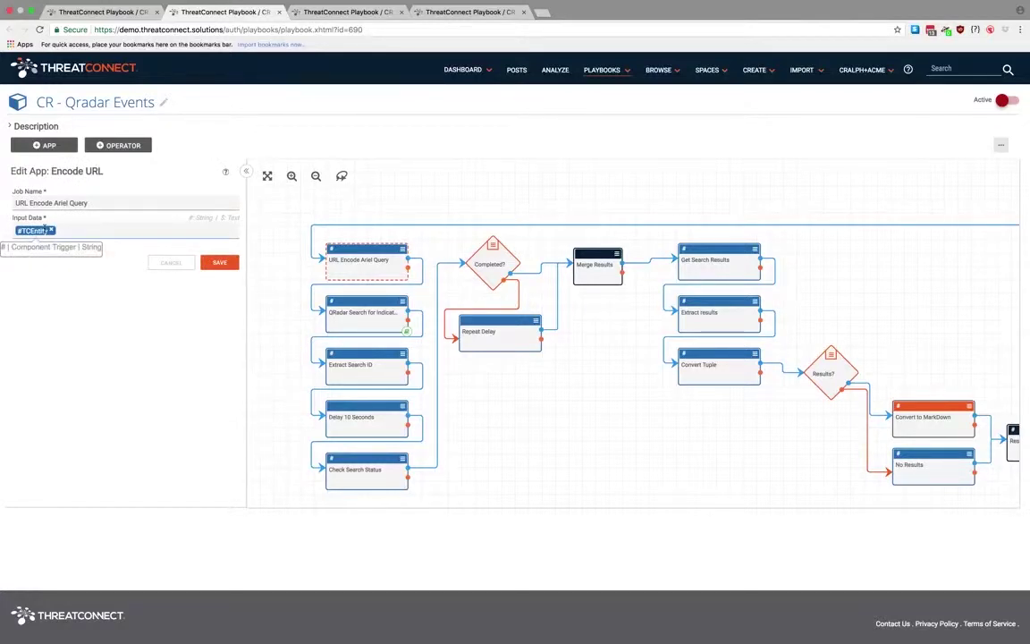
pyautogui.click(349, 307)
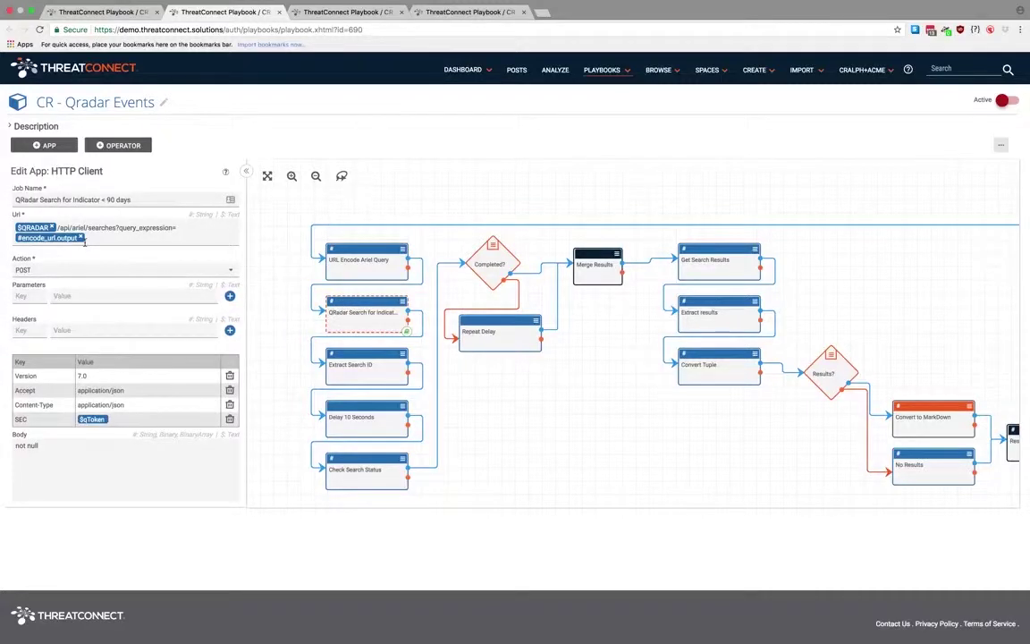
pyautogui.moveTo(49, 239)
# Step: Review the search request's URL, Version/Accept/Content-Type and SEC headers, and request body
pyautogui.moveTo(36, 238); pyautogui.dragTo(180, 238)
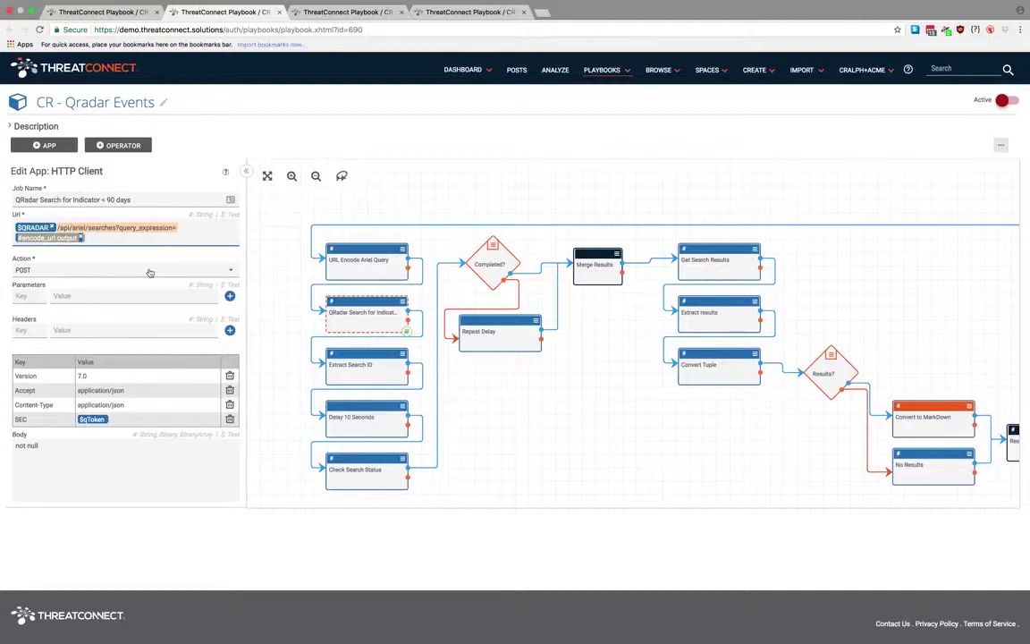
pyautogui.moveTo(18, 369); pyautogui.dragTo(127, 407)
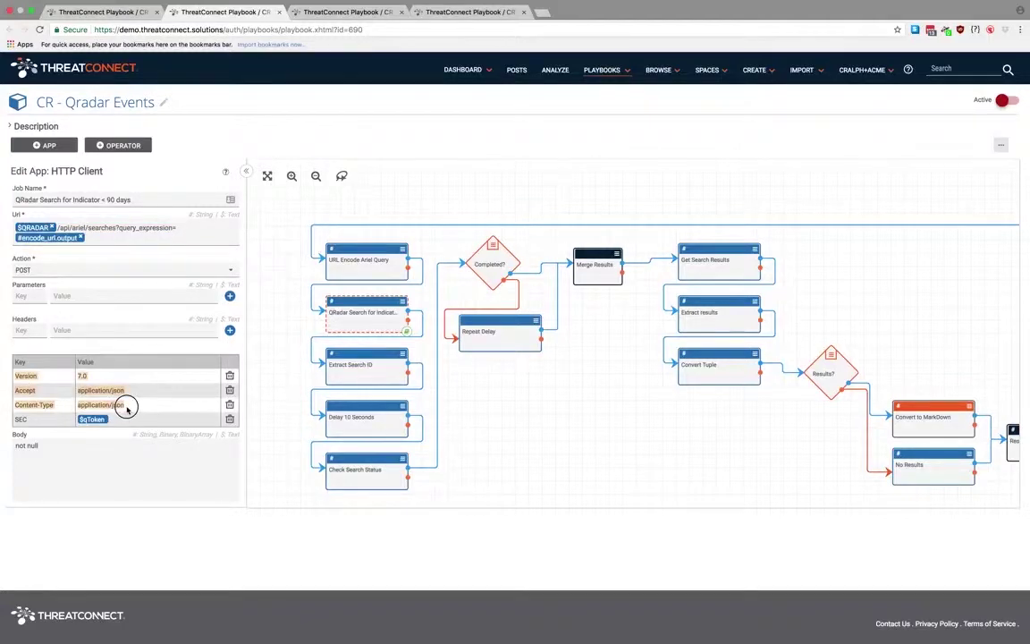
pyautogui.moveTo(16, 422); pyautogui.dragTo(143, 432)
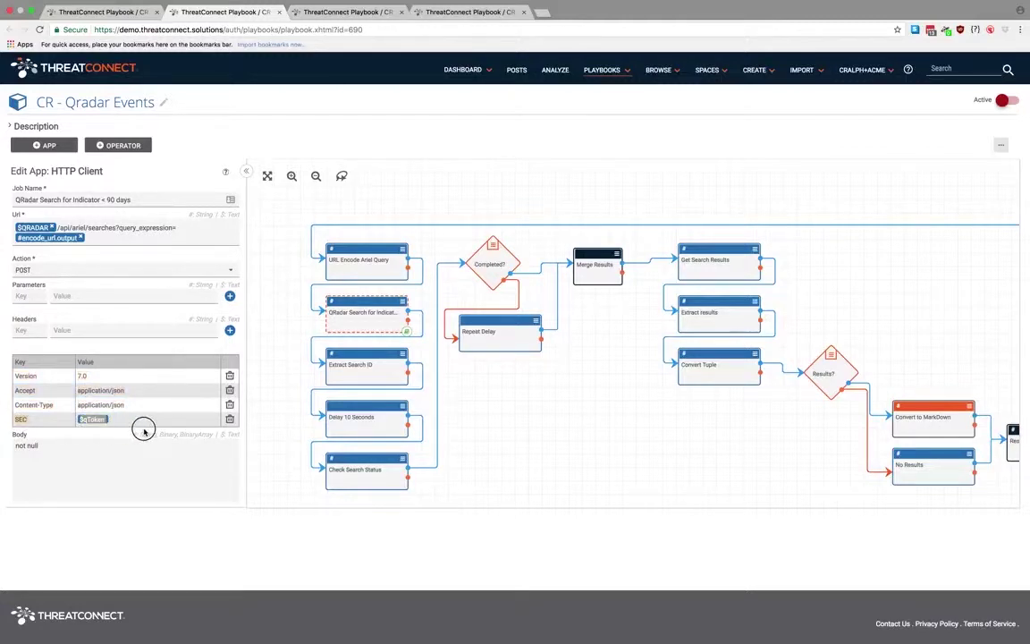
pyautogui.moveTo(46, 443); pyautogui.dragTo(18, 447)
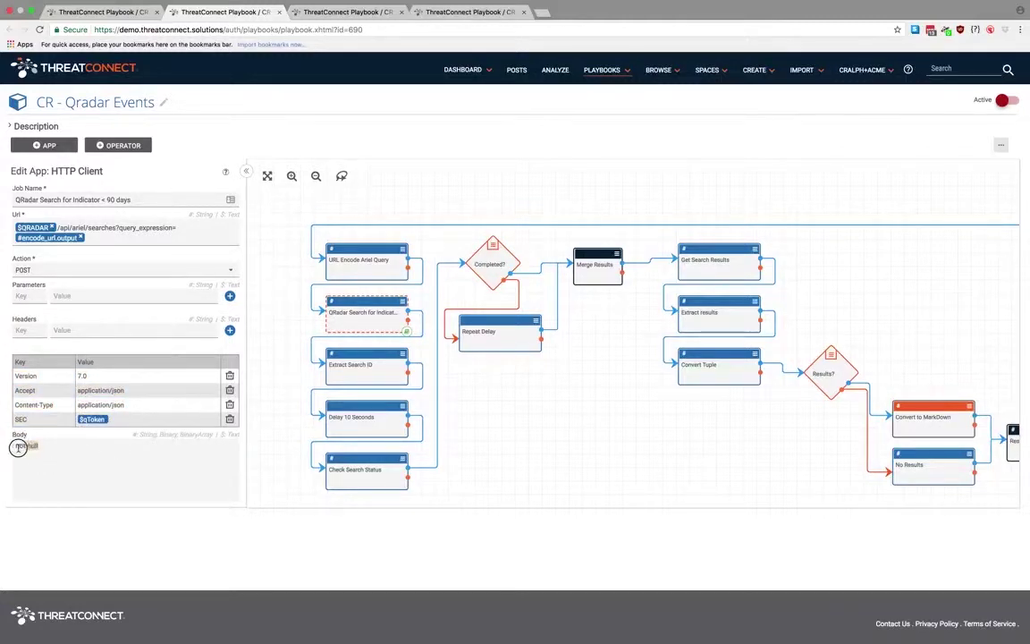
pyautogui.scroll(-3, 177, 445)
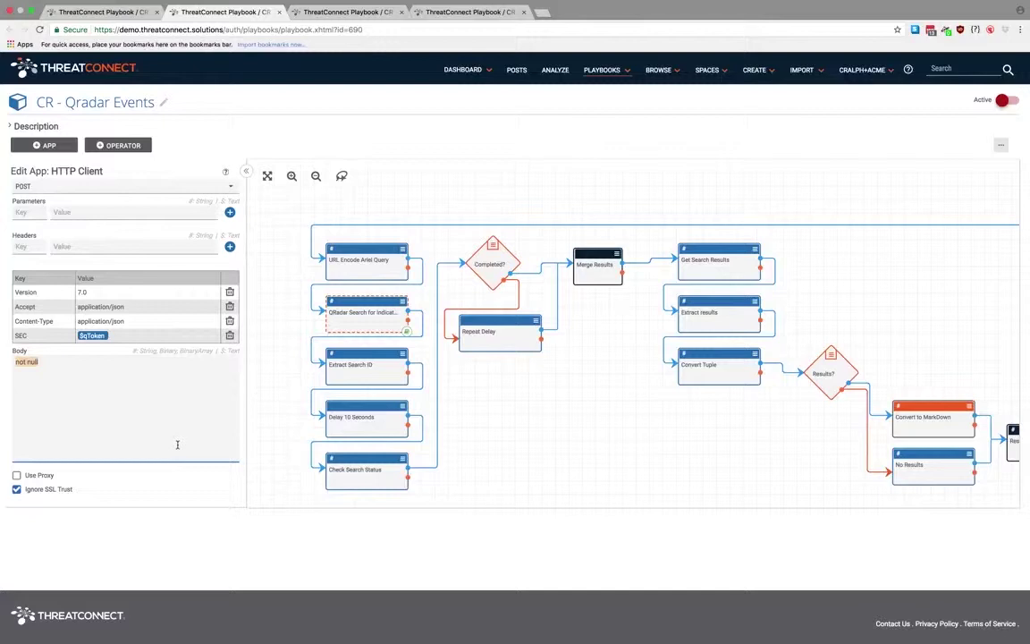
# Step: Review Extract Search ID's $.search_id path and Check Search Status's Version and Accept headers
pyautogui.click(380, 372)
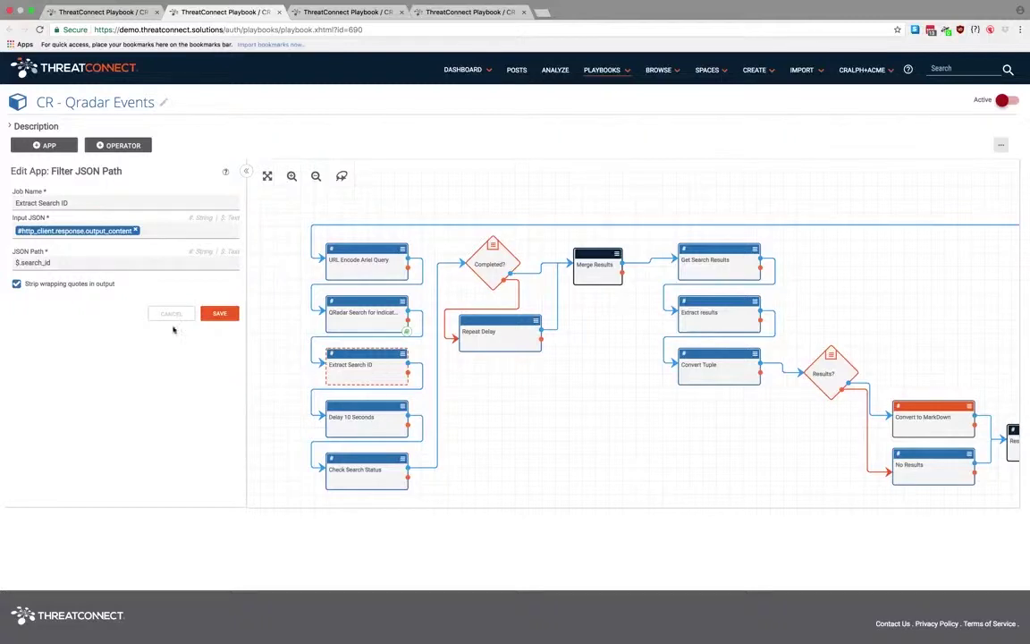
pyautogui.moveTo(96, 262); pyautogui.dragTo(14, 257)
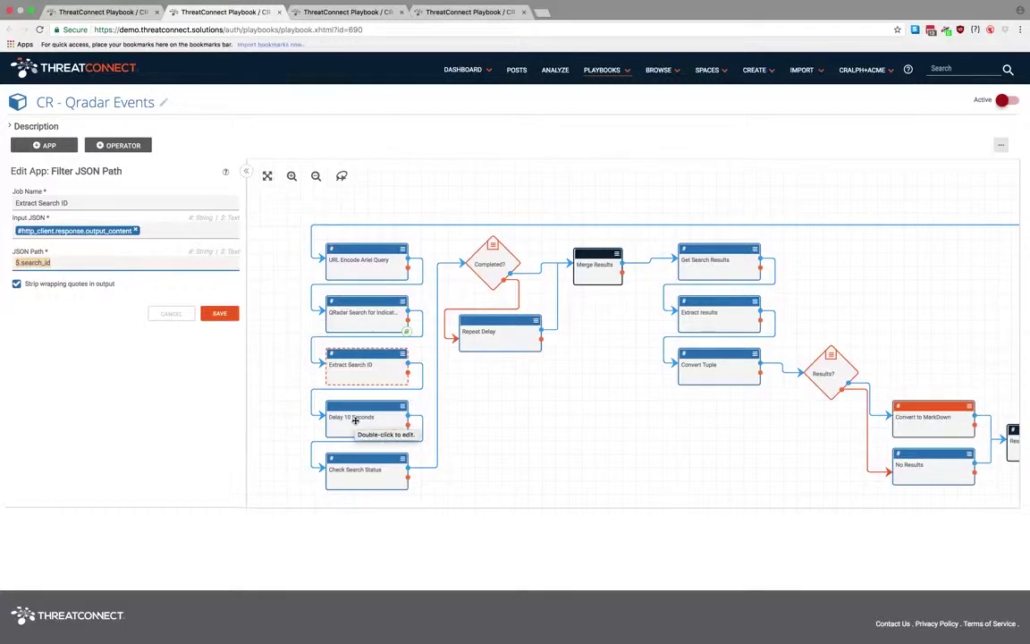
pyautogui.click(376, 482)
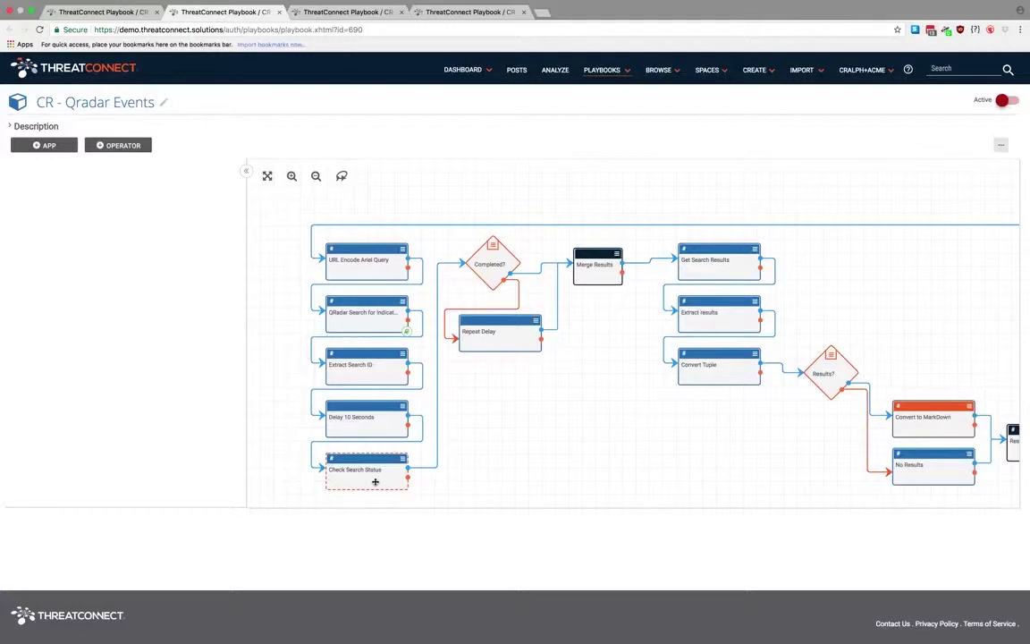
pyautogui.doubleClick(376, 482)
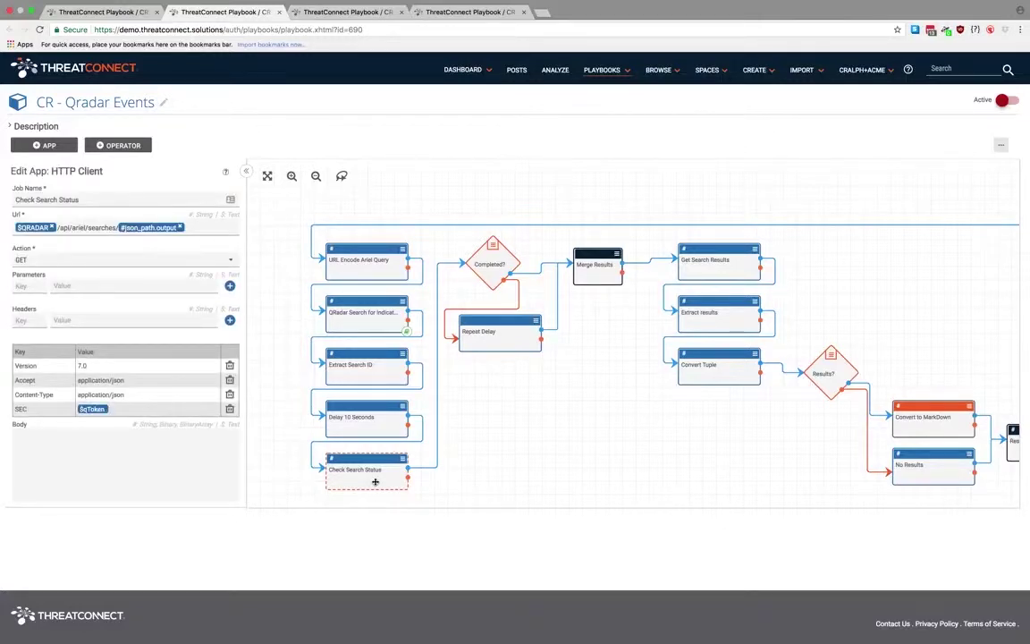
pyautogui.moveTo(16, 363); pyautogui.dragTo(138, 418)
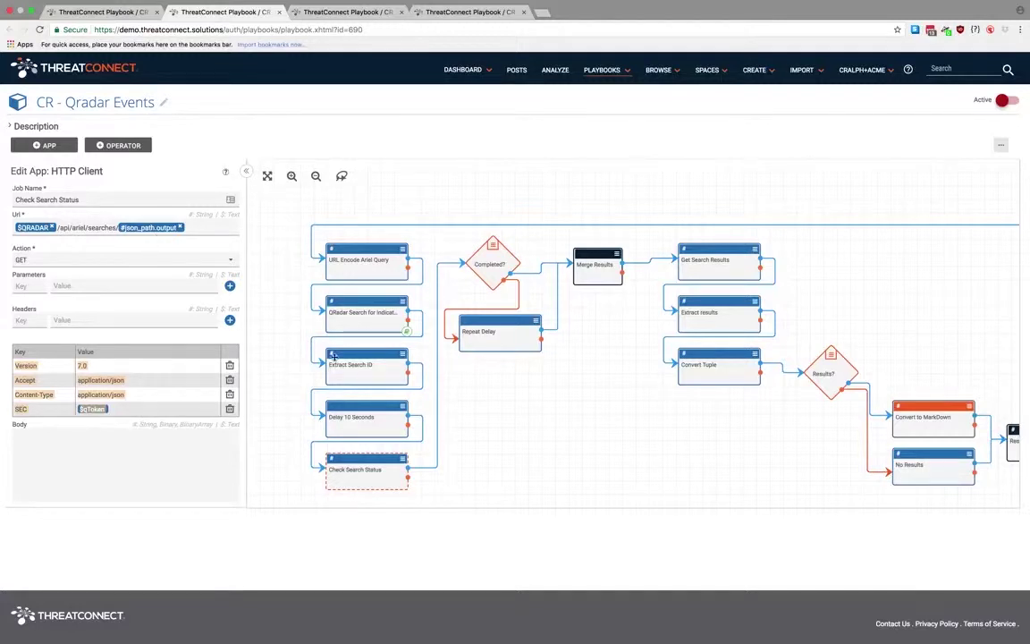
pyautogui.moveTo(332, 355)
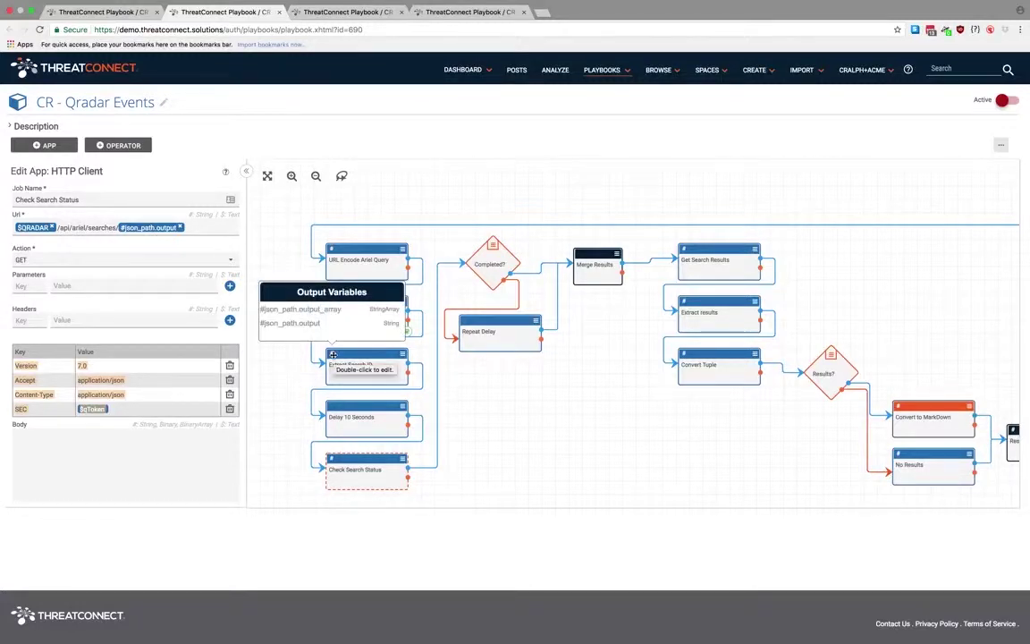
# Step: Review the Completed? comparison value, Repeat Delay, and Get Search Results settings
pyautogui.click(490, 276)
pyautogui.doubleClick(490, 276)
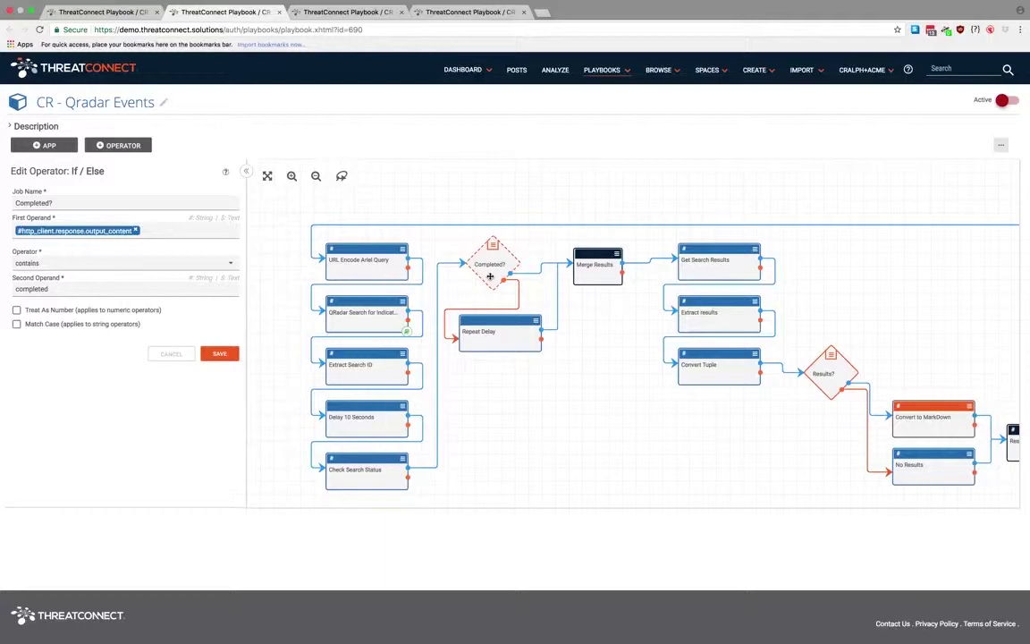
pyautogui.doubleClick(36, 288)
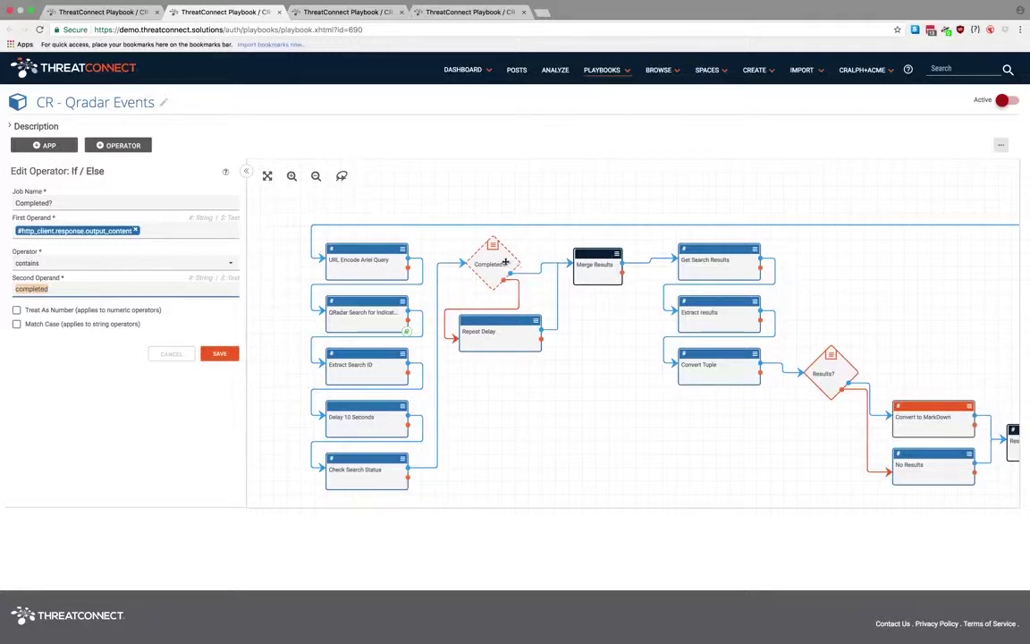
pyautogui.click(502, 324)
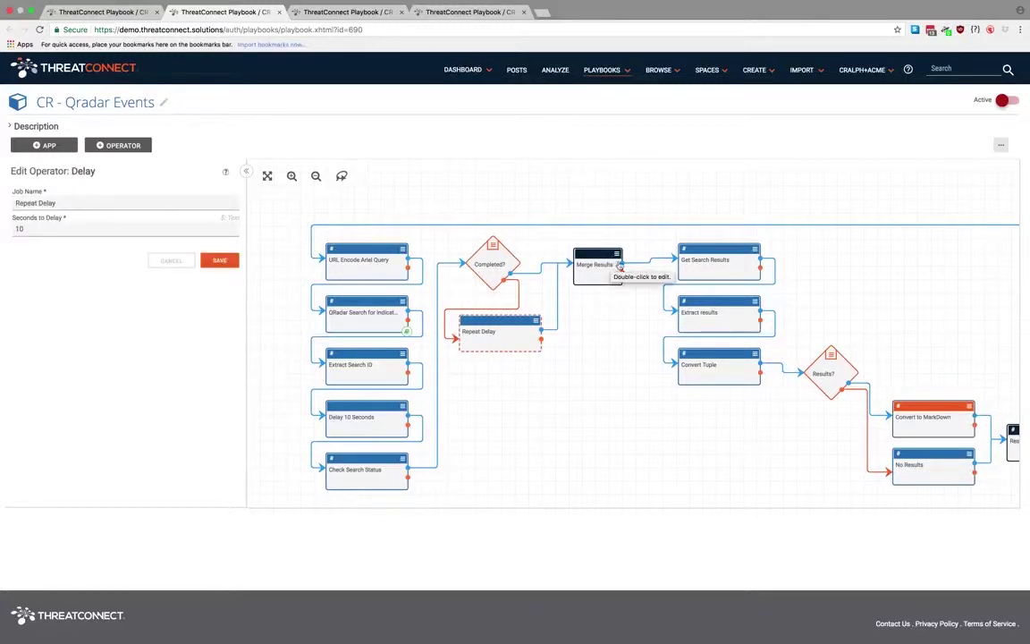
pyautogui.click(712, 261)
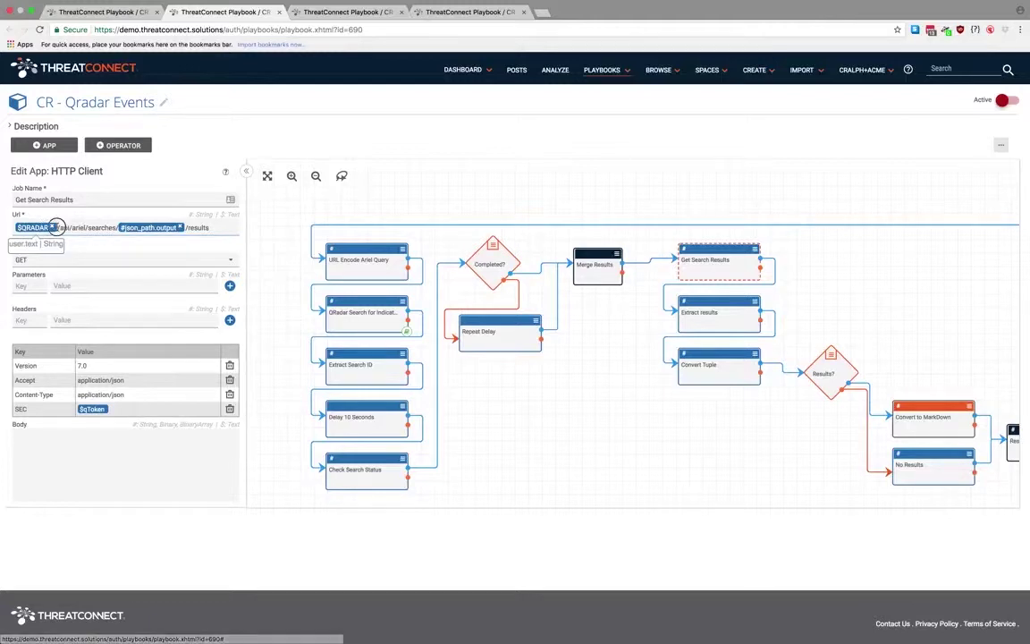
# Step: Review the /api/ariel/searches/.../results URL and Extract results' tuple path fields for events[:5]
pyautogui.moveTo(57, 227); pyautogui.dragTo(121, 229)
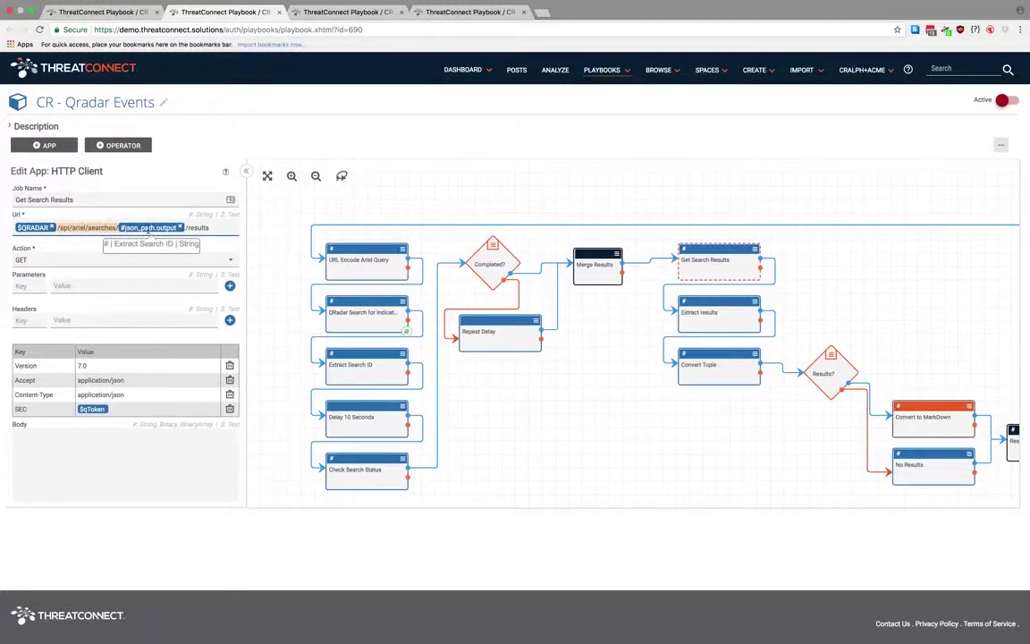
pyautogui.moveTo(182, 227); pyautogui.dragTo(212, 229)
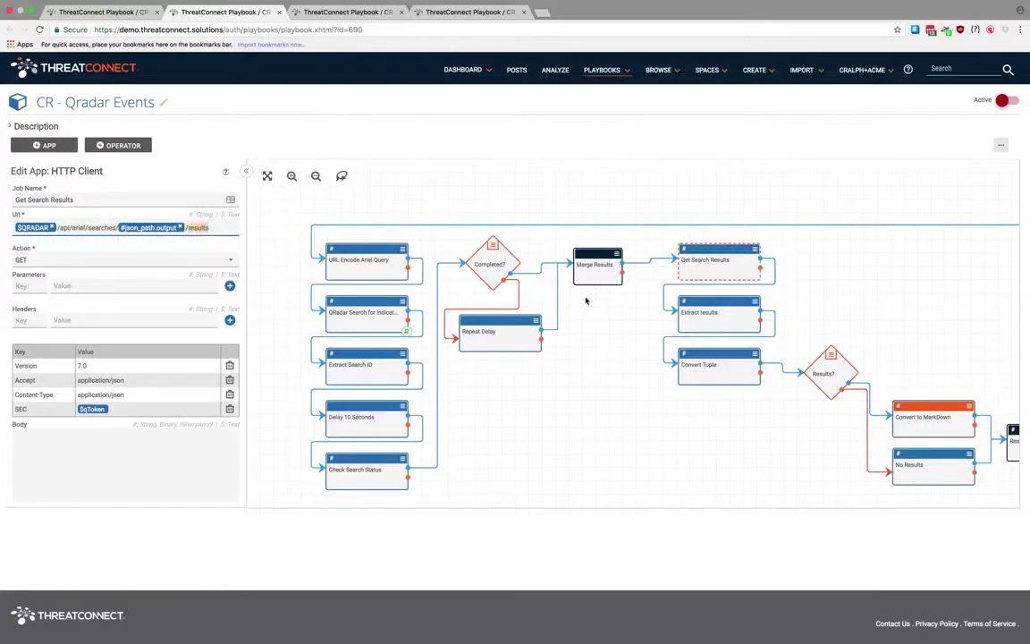
pyautogui.click(701, 315)
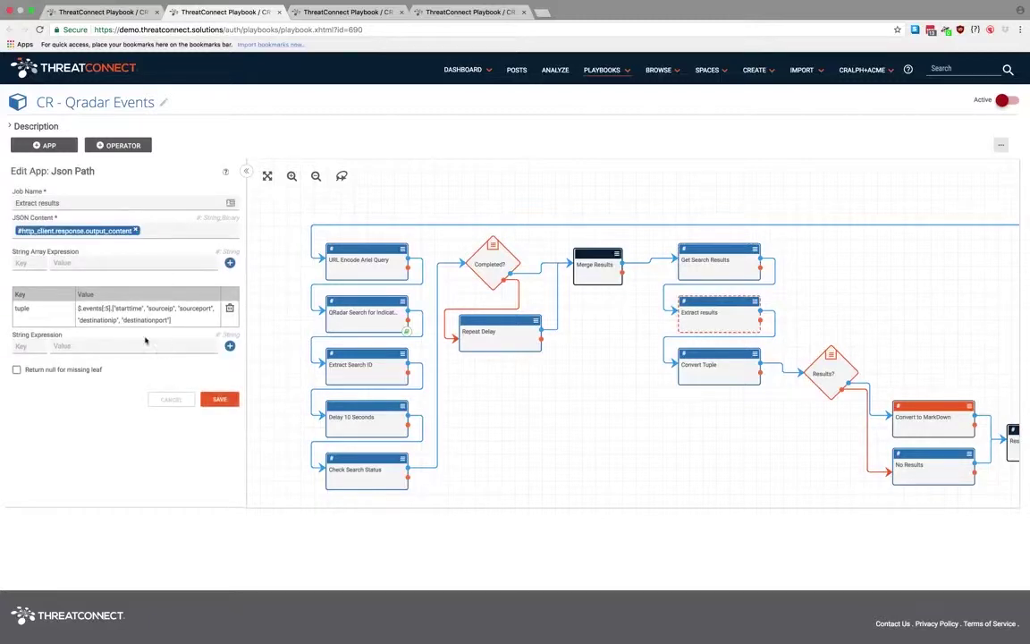
pyautogui.doubleClick(19, 309)
pyautogui.moveTo(80, 308); pyautogui.dragTo(113, 308)
pyautogui.doubleClick(127, 308)
pyautogui.doubleClick(162, 308)
pyautogui.doubleClick(191, 308)
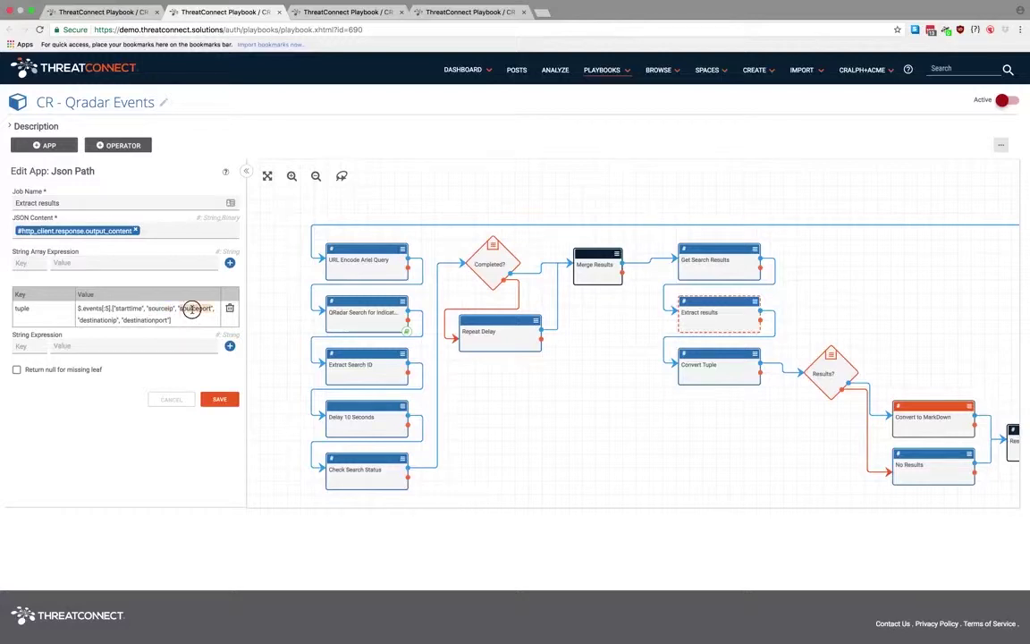
pyautogui.doubleClick(100, 320)
pyautogui.doubleClick(139, 320)
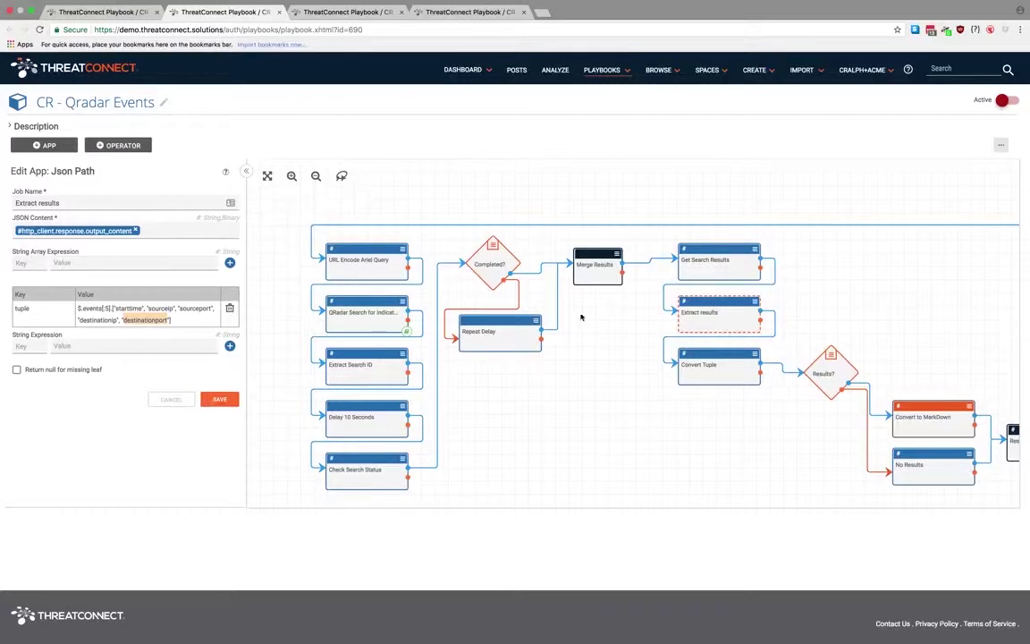
# Step: Open Convert Tuple's Join Array settings and shift the diagram to show later steps
pyautogui.moveTo(682, 304)
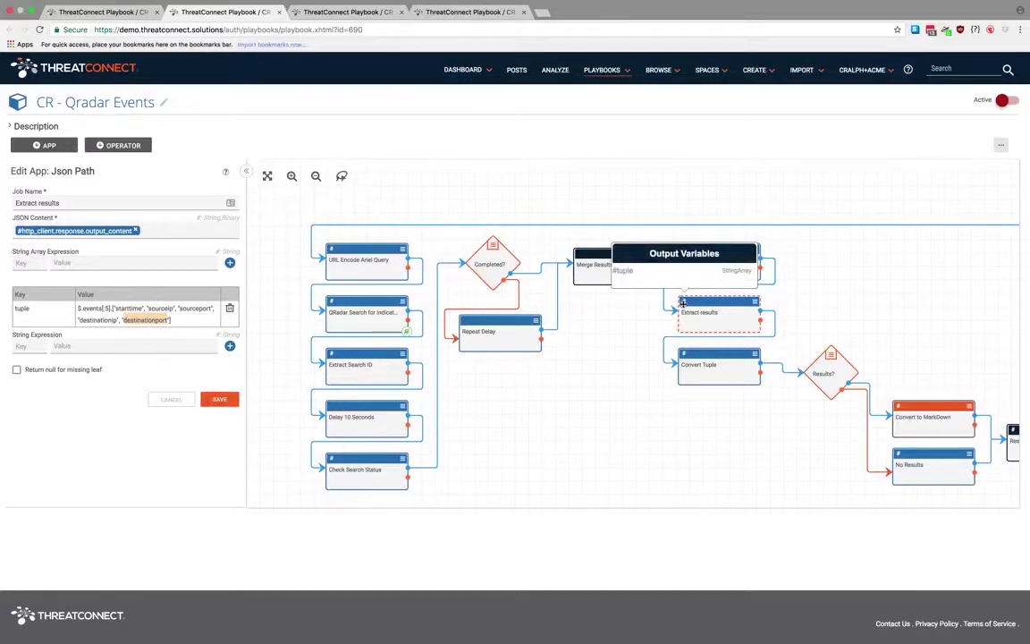
pyautogui.click(702, 364)
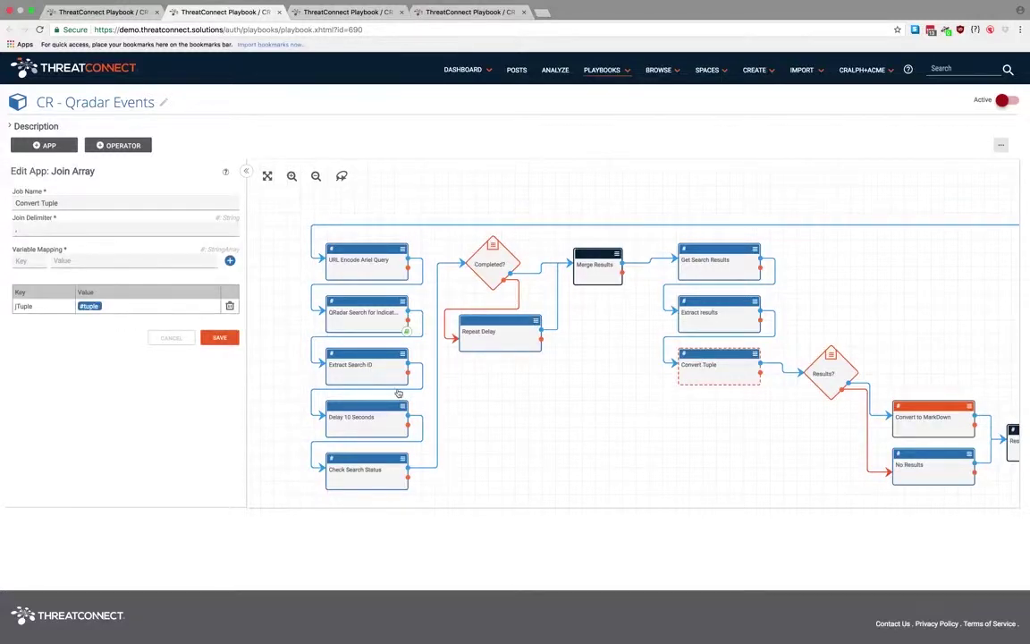
pyautogui.moveTo(748, 439); pyautogui.dragTo(624, 389)
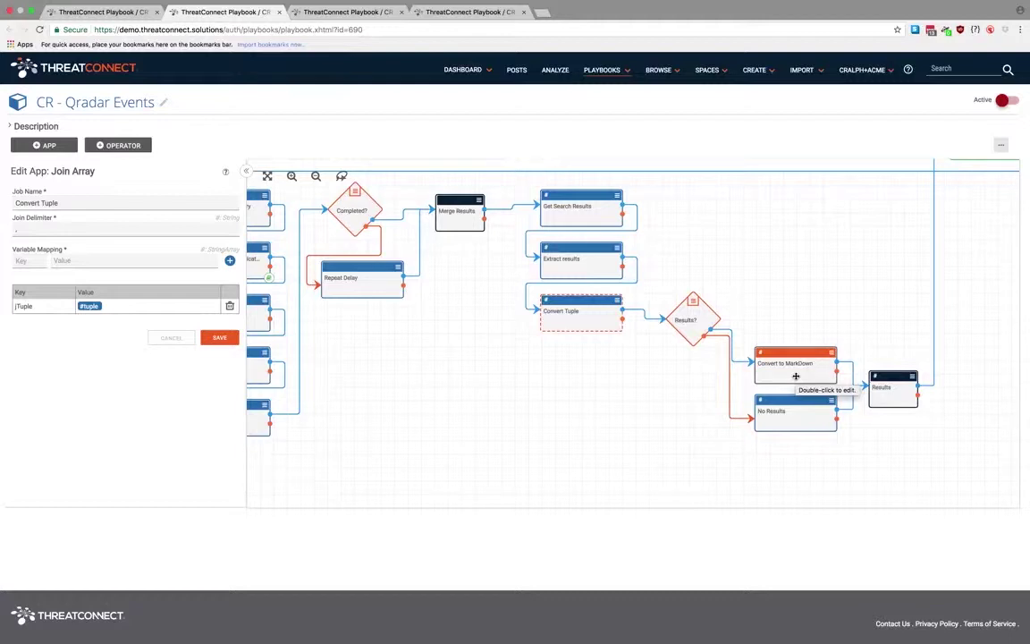
# Step: Open Convert to MarkDown's settings (input #jTuple) and fit the whole playbook in view
pyautogui.click(796, 375)
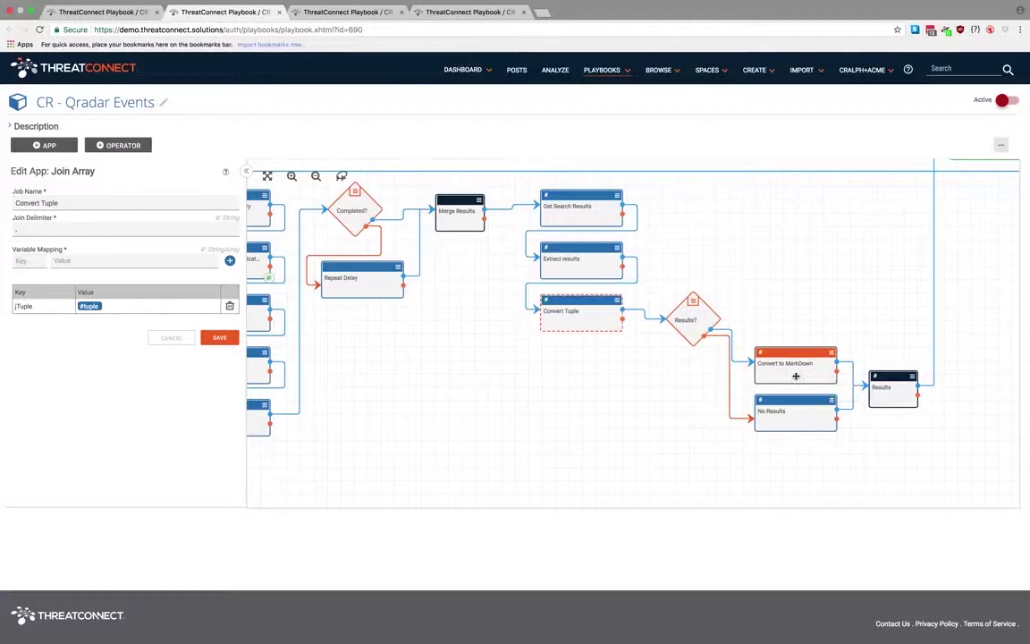
pyautogui.doubleClick(795, 376)
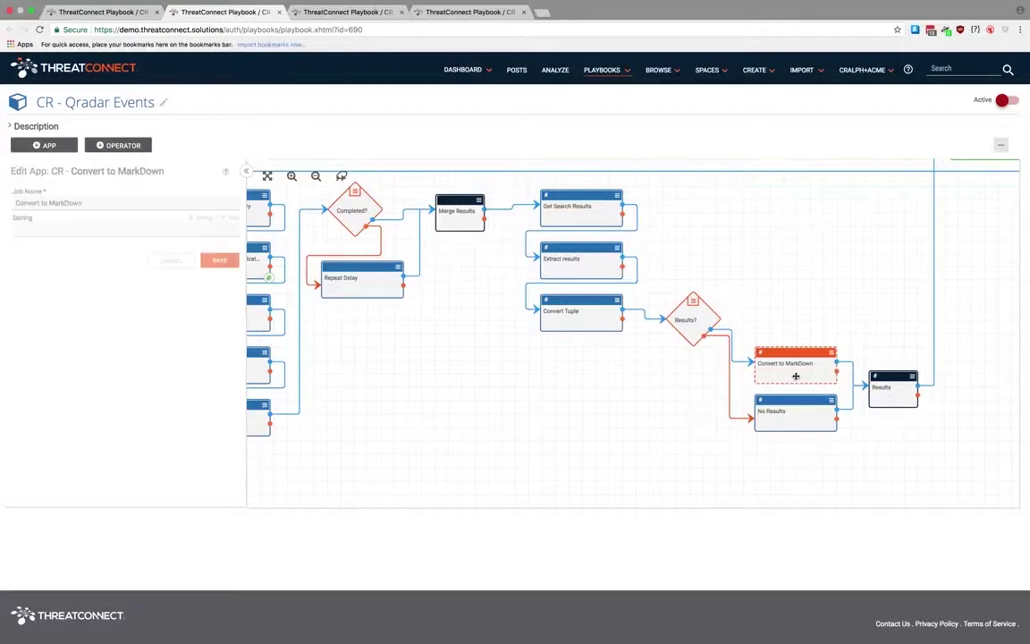
pyautogui.moveTo(545, 299)
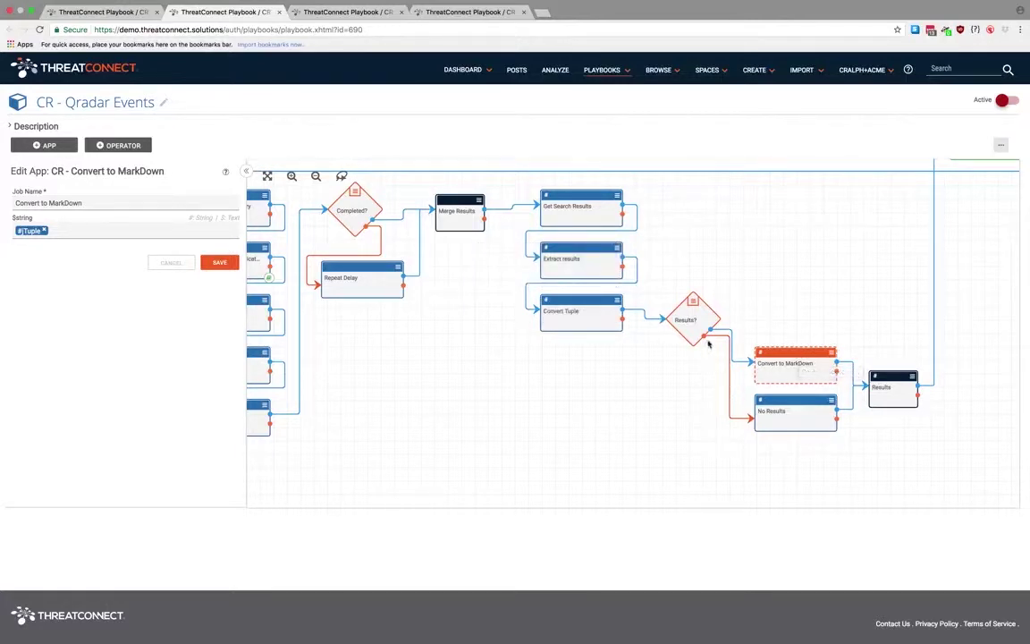
pyautogui.moveTo(705, 337); pyautogui.dragTo(750, 405)
pyautogui.moveTo(876, 312); pyautogui.dragTo(865, 372)
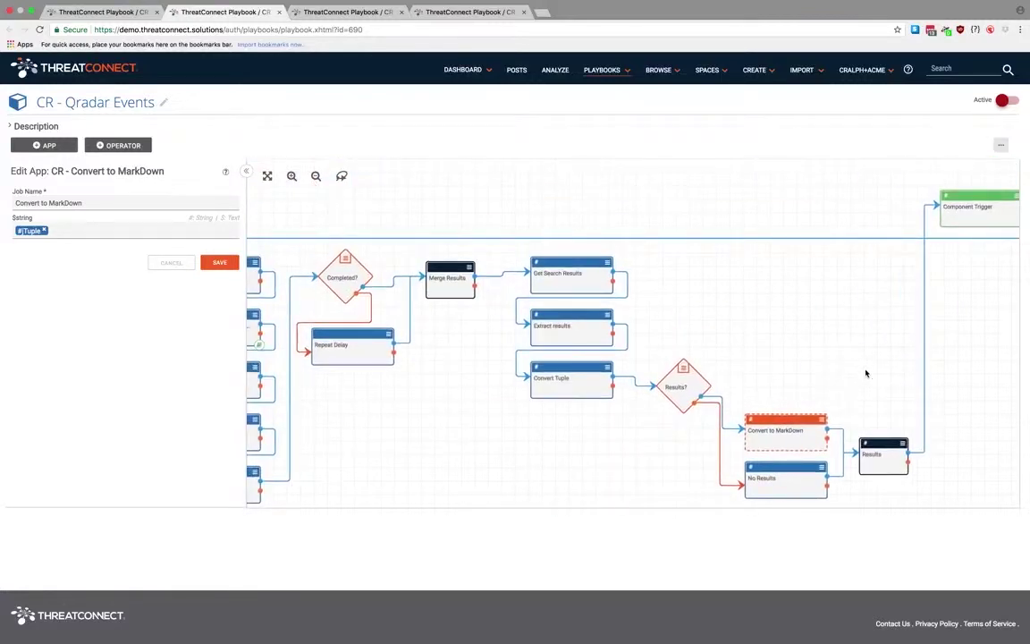
pyautogui.click(268, 177)
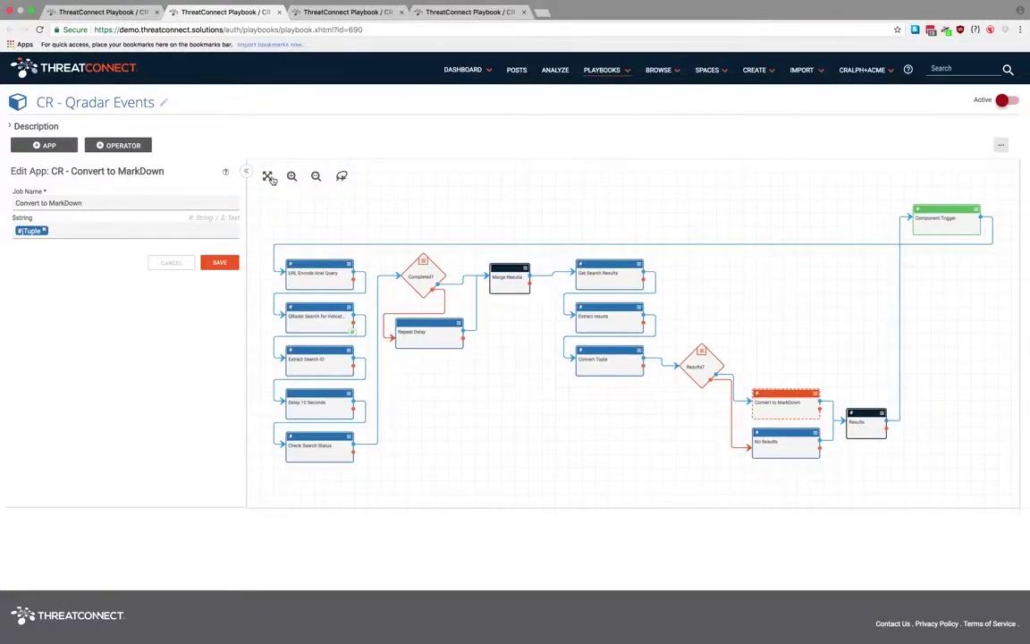
# Step: Try activating the CR - Convert to MarkDown playbook and dismiss the activation error
pyautogui.click(457, 13)
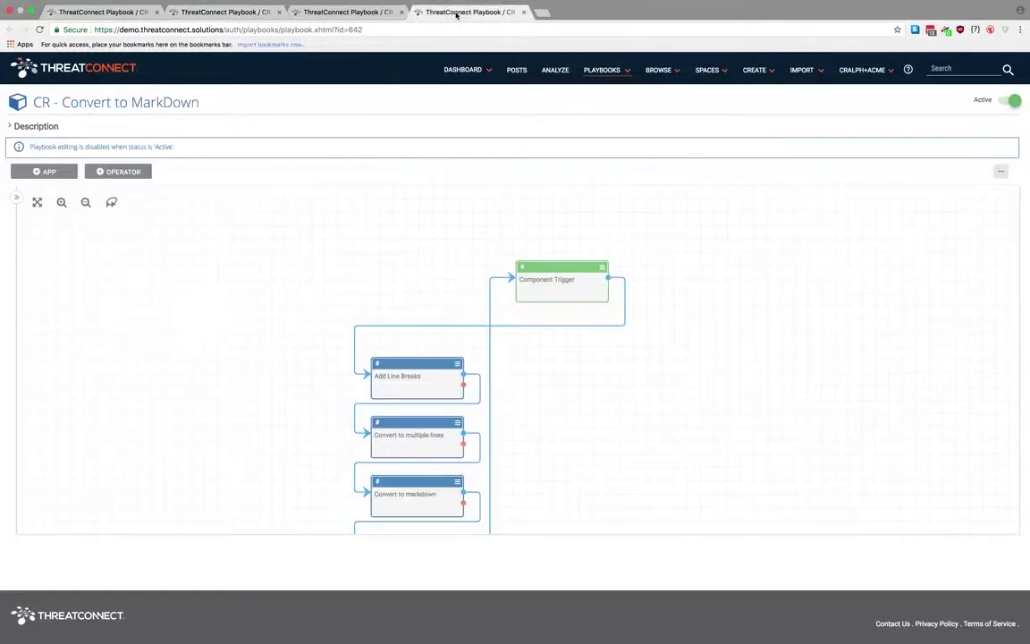
pyautogui.click(1005, 106)
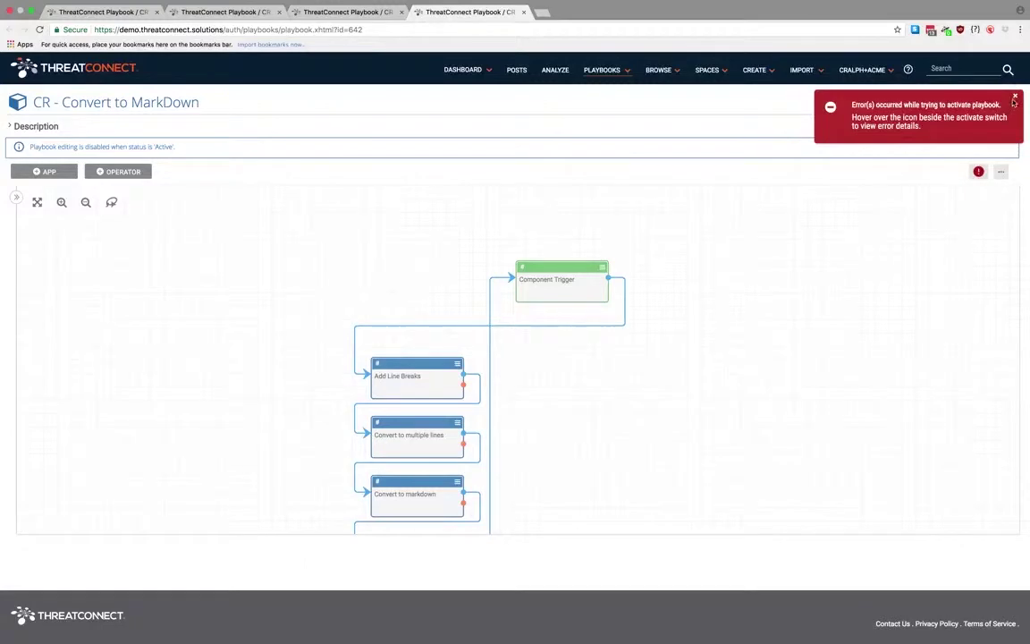
pyautogui.click(1015, 99)
# Step: Fit the whole Convert to MarkDown flow in view, then bring up CR - QRadar Count Events
pyautogui.click(782, 326)
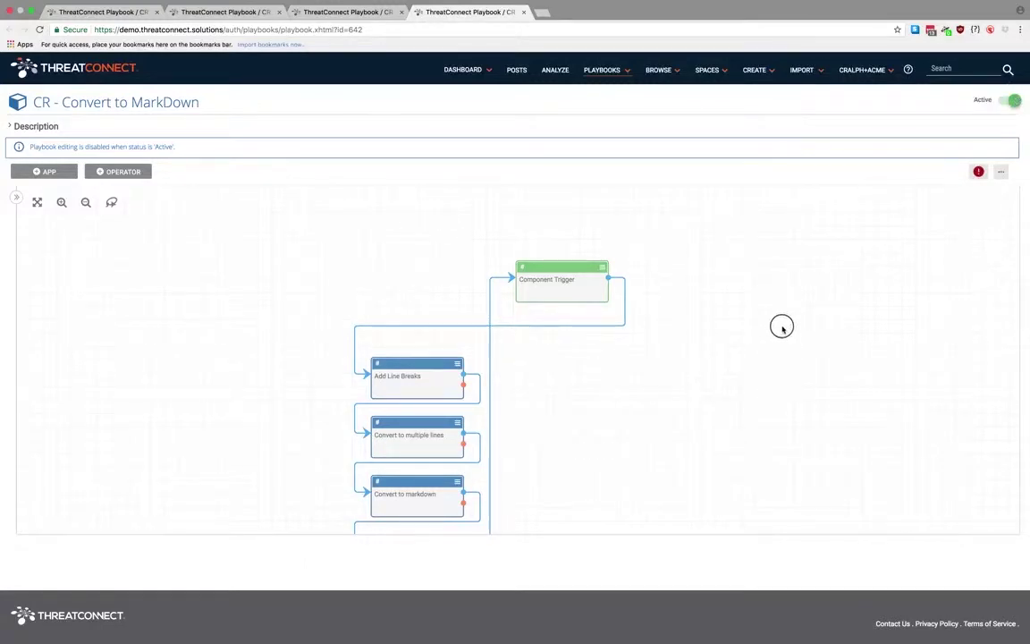
pyautogui.click(37, 203)
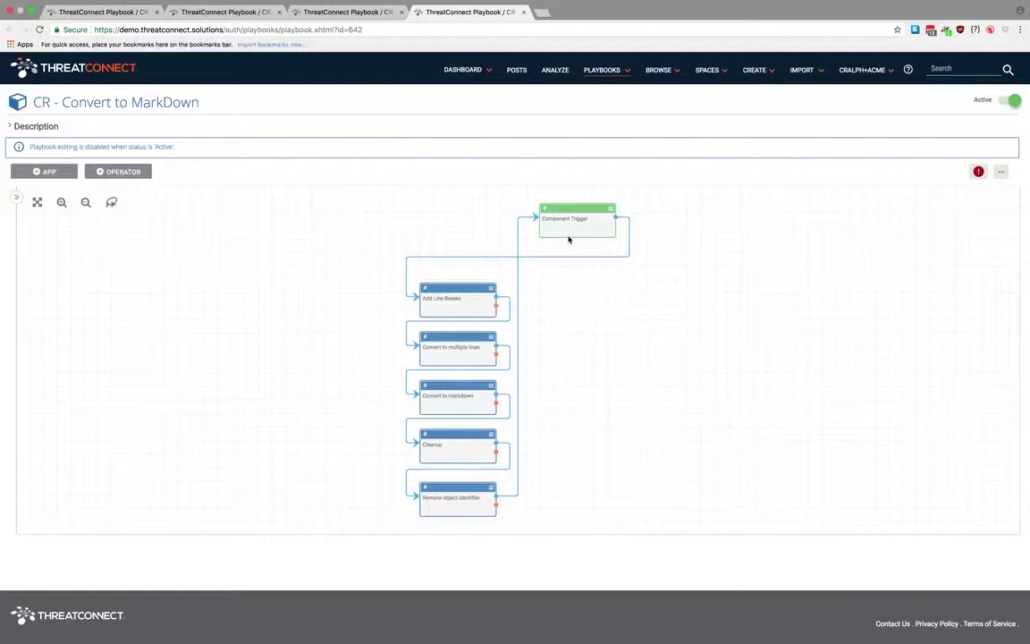
pyautogui.click(364, 17)
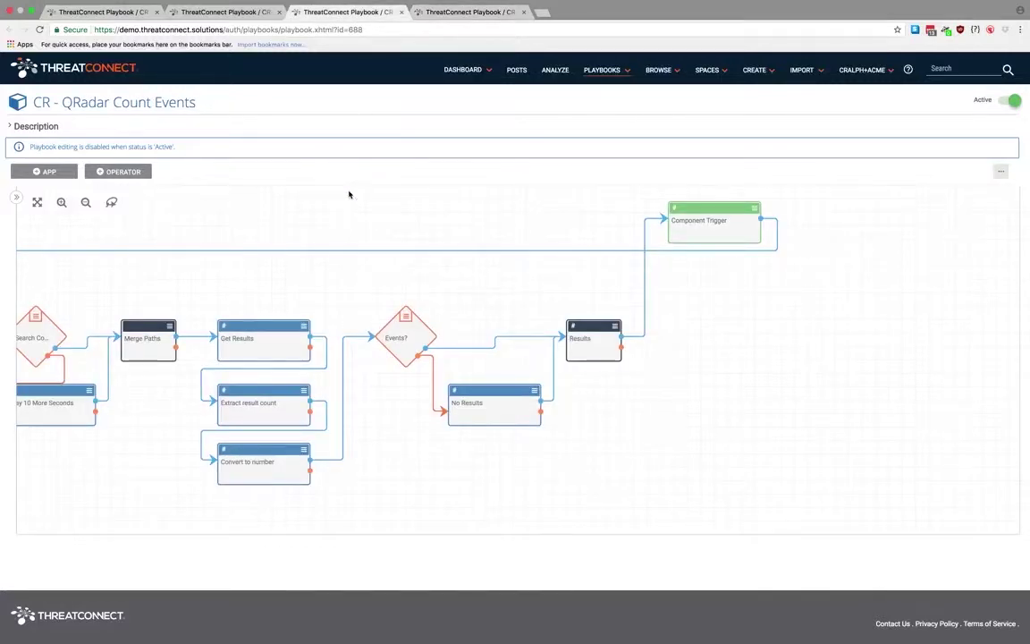
pyautogui.click(40, 203)
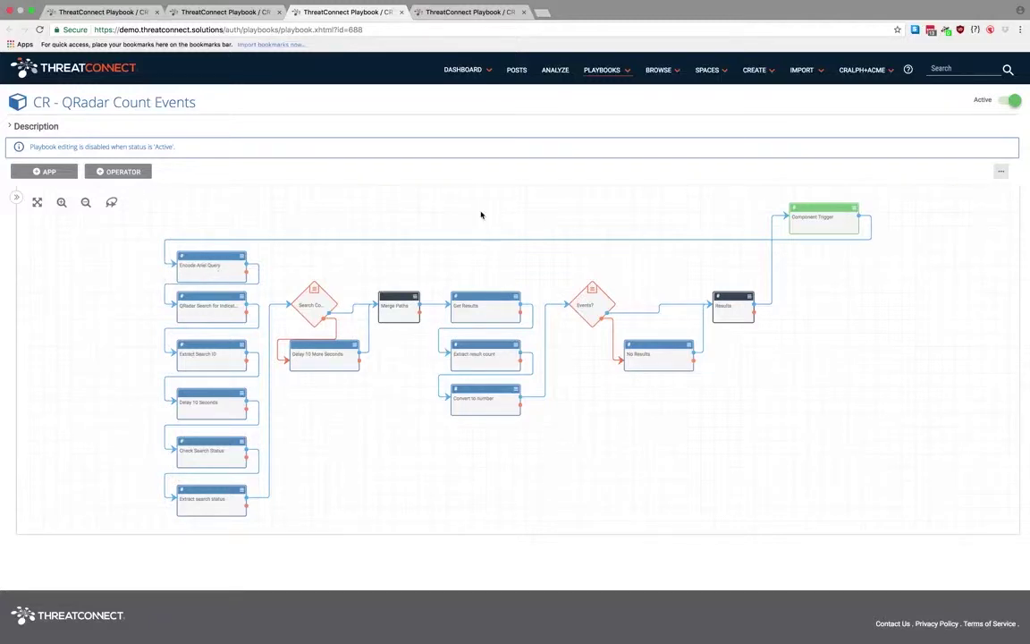
pyautogui.click(1009, 100)
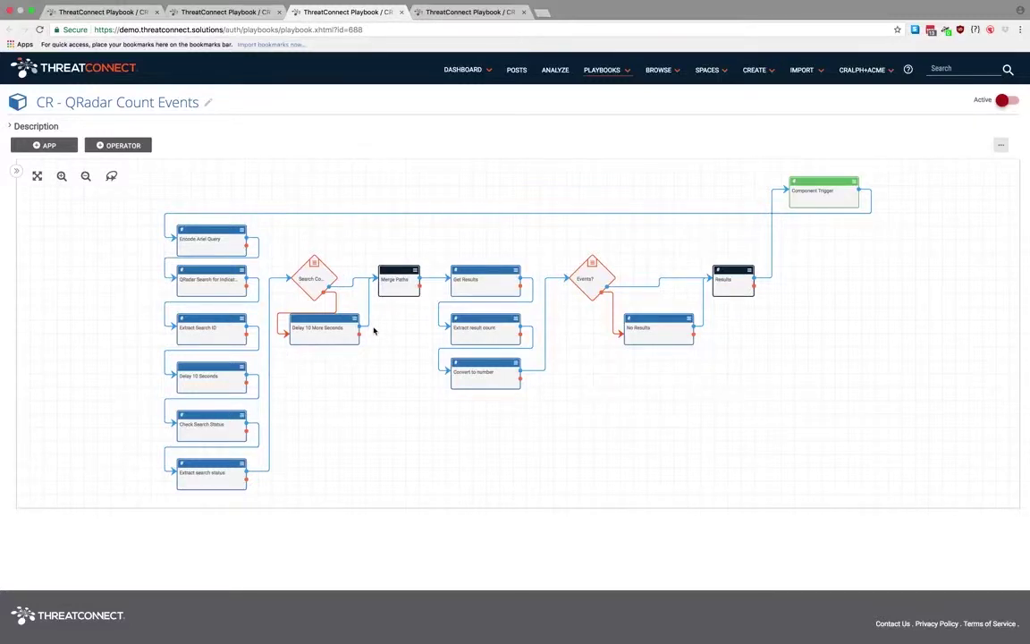
pyautogui.moveTo(418, 291); pyautogui.dragTo(683, 311)
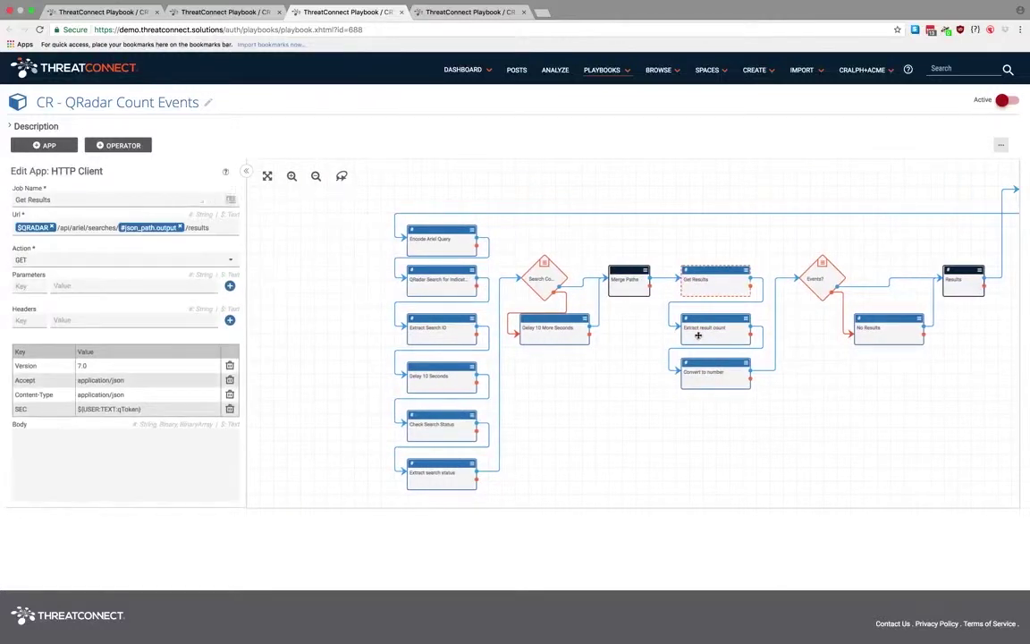
pyautogui.click(698, 336)
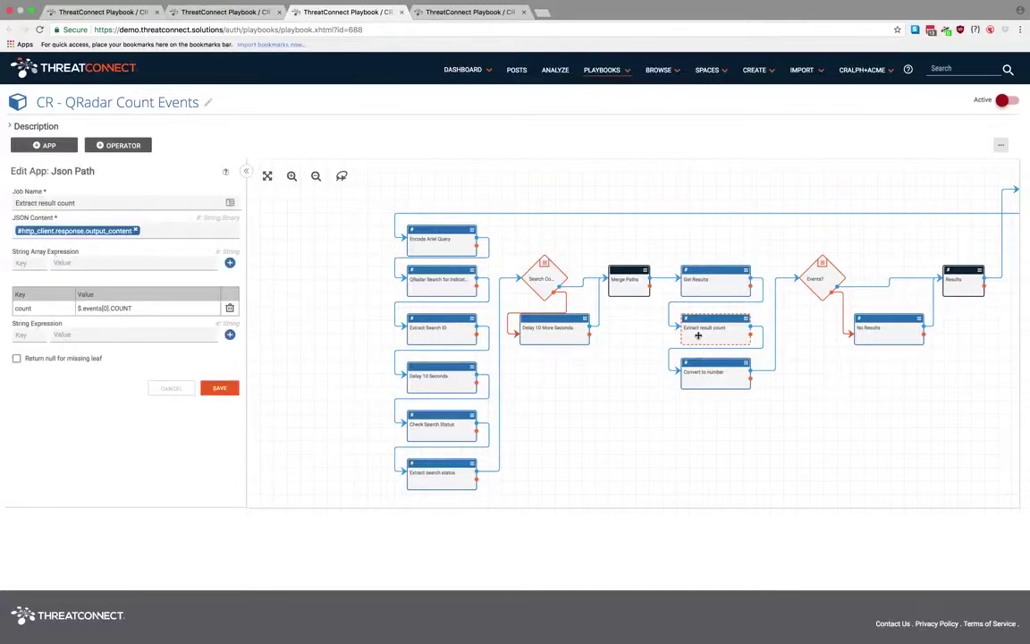
pyautogui.moveTo(132, 308); pyautogui.dragTo(73, 308)
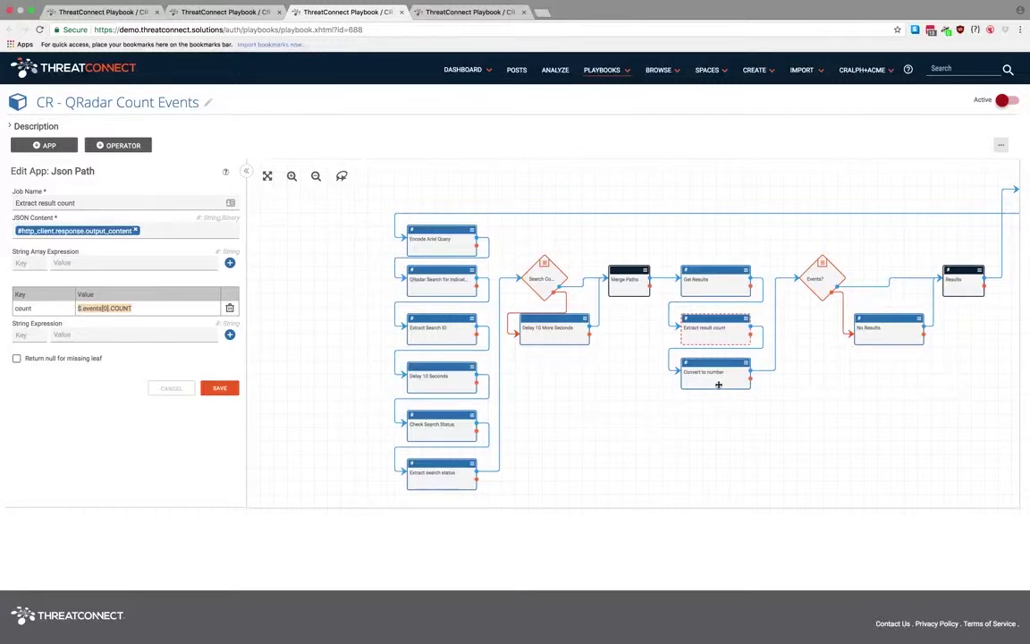
pyautogui.moveTo(895, 392); pyautogui.dragTo(771, 400)
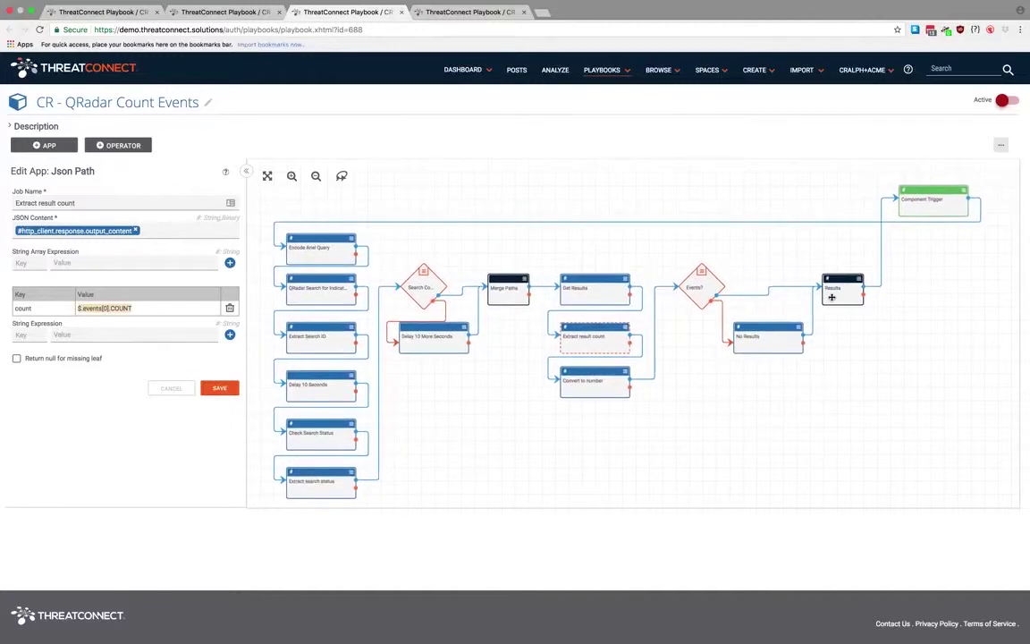
pyautogui.click(773, 352)
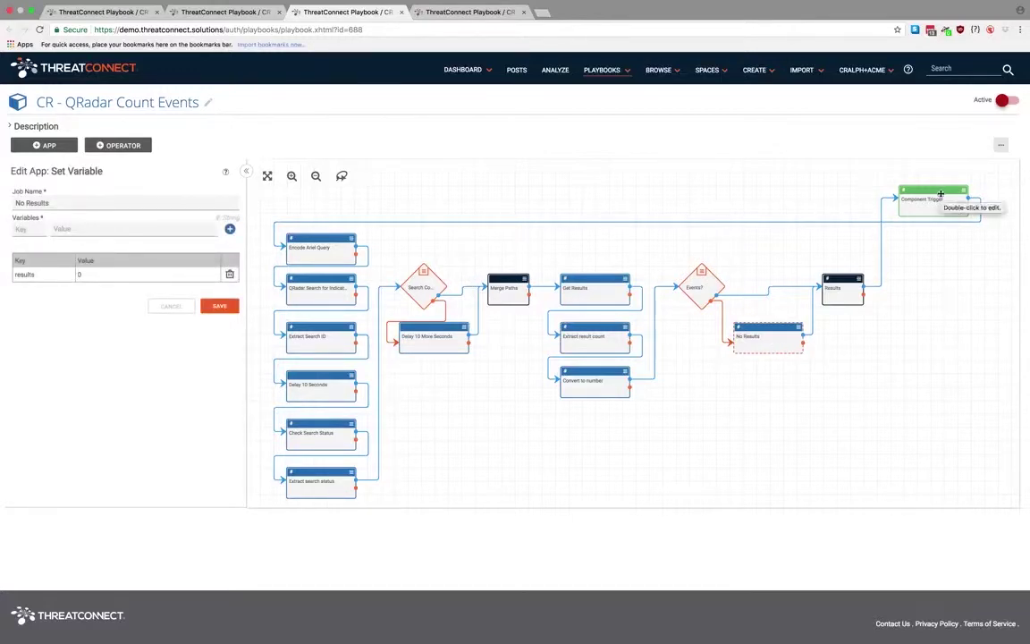
pyautogui.click(1010, 101)
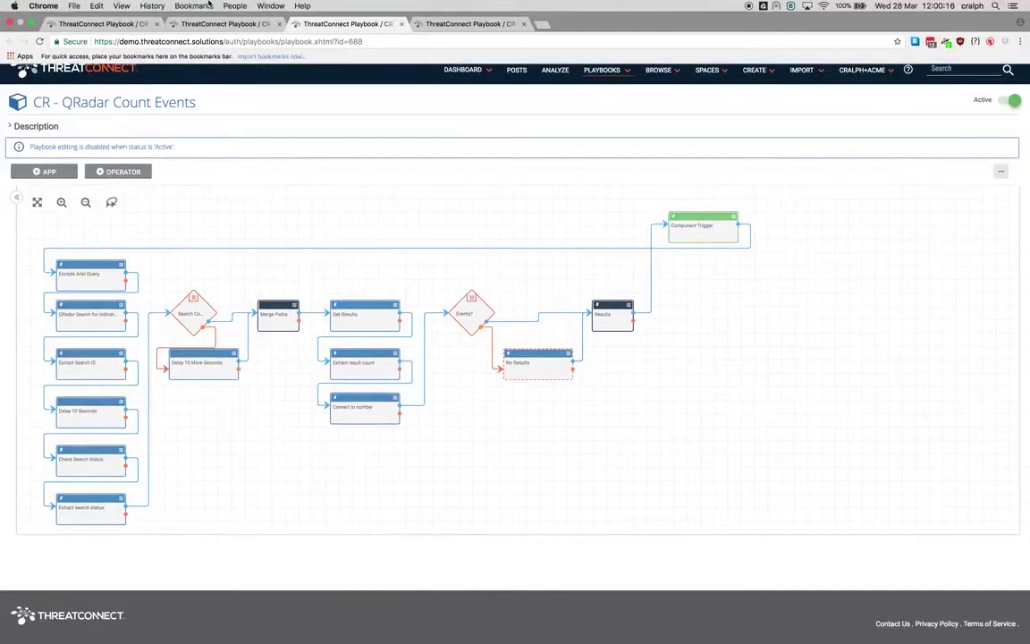
# Step: Set the CR - Qradar Events and CR - Tag Search QRadar playbooks to Active
pyautogui.click(226, 24)
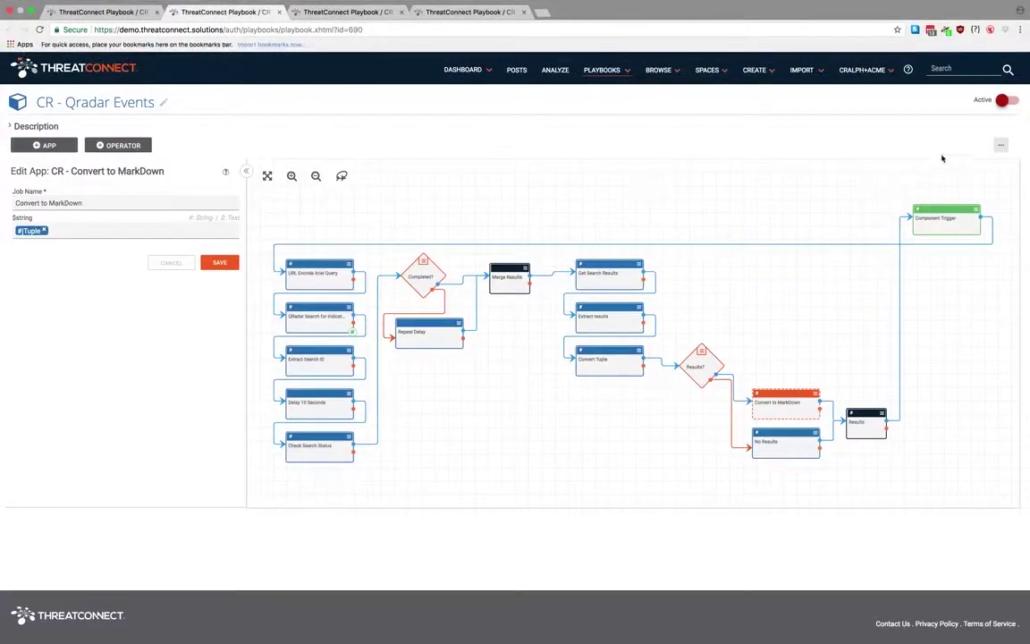
pyautogui.click(1005, 100)
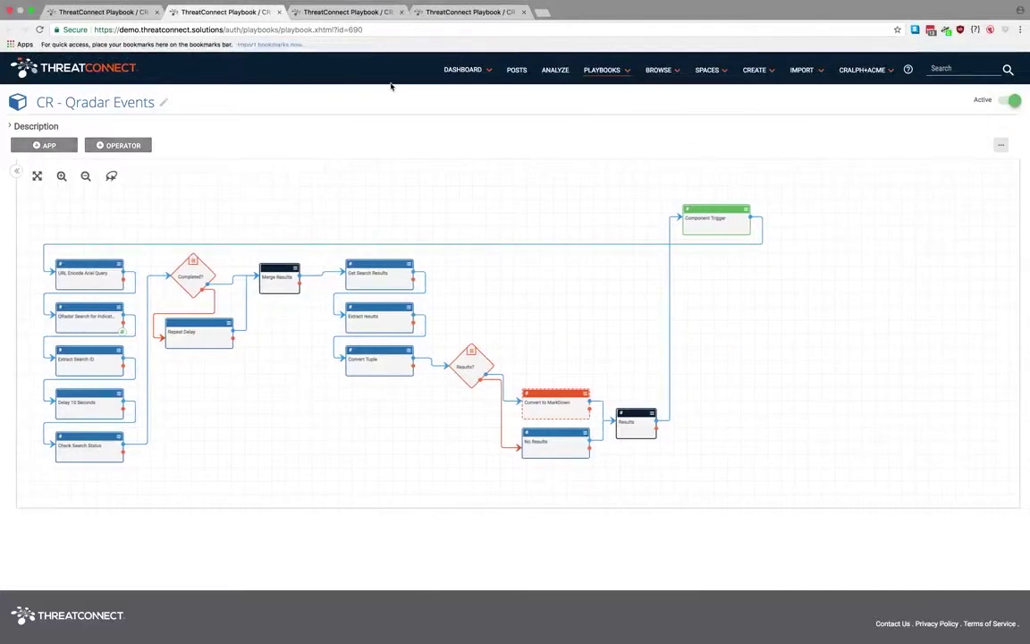
pyautogui.click(120, 15)
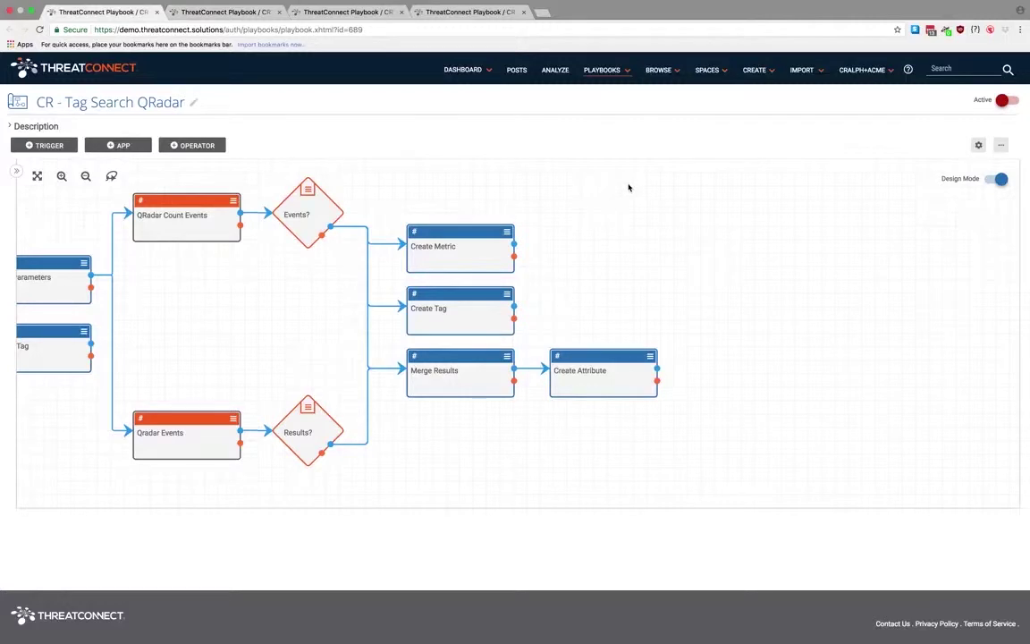
pyautogui.click(1005, 100)
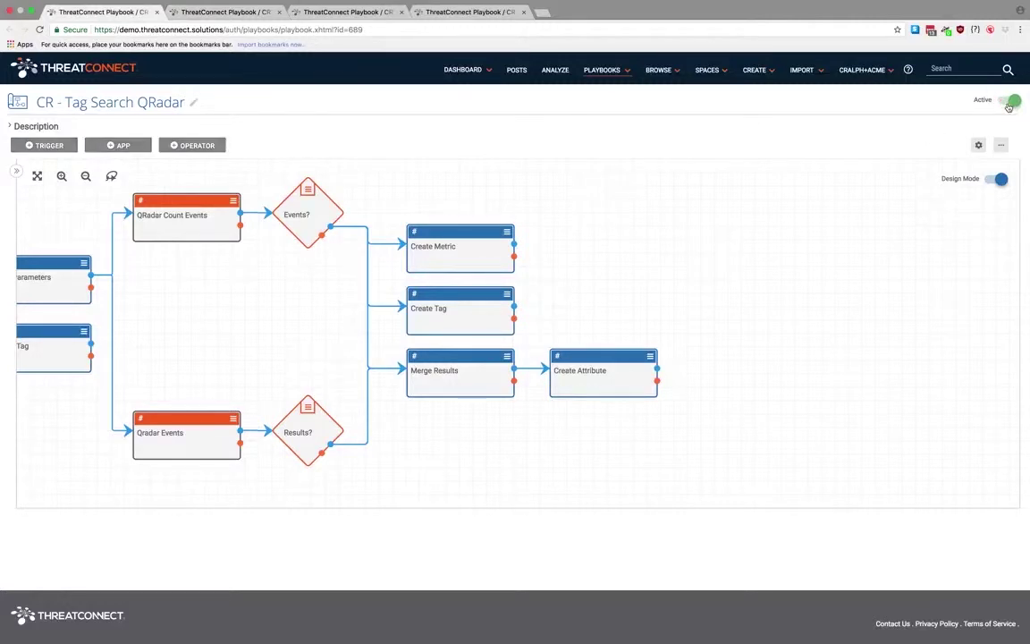
# Step: Open the ThreatConnect dashboard in a new tab and switch to it
pyautogui.moveTo(460, 78)
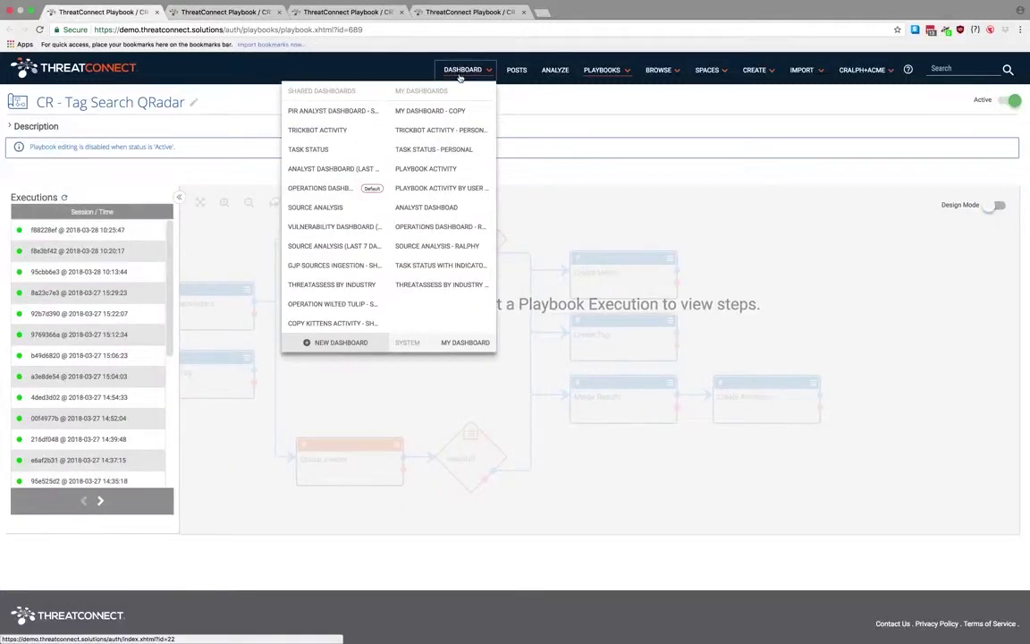
pyautogui.keyDown('super'); pyautogui.click(459, 71); pyautogui.keyUp('super')
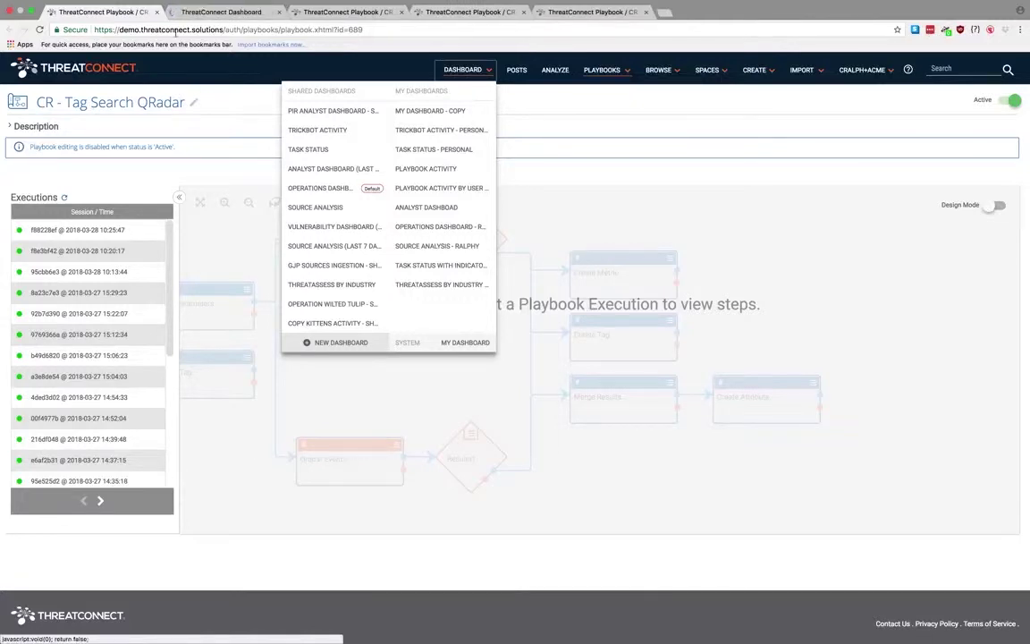
pyautogui.click(224, 13)
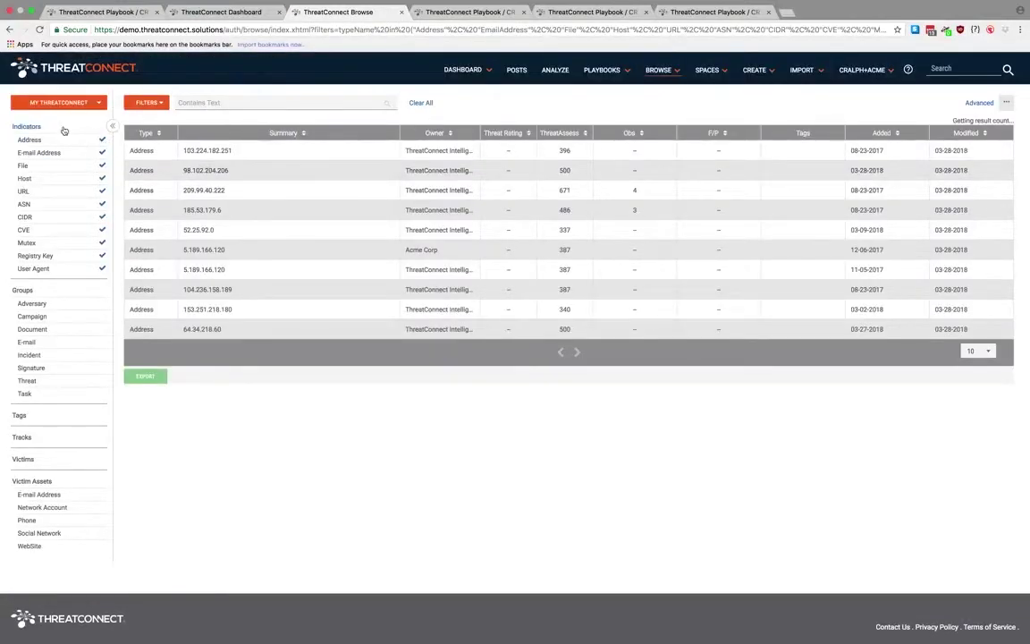
# Step: Show only Address indicators and set Communities and Intelligence Sources to None in the owner filter
pyautogui.click(59, 140)
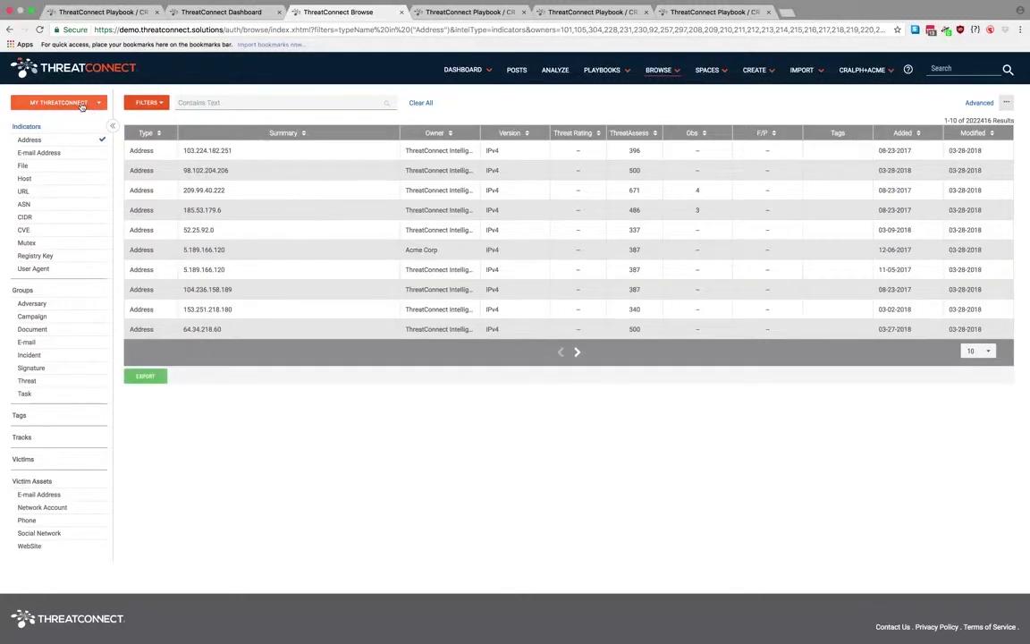
pyautogui.click(80, 105)
pyautogui.click(116, 185)
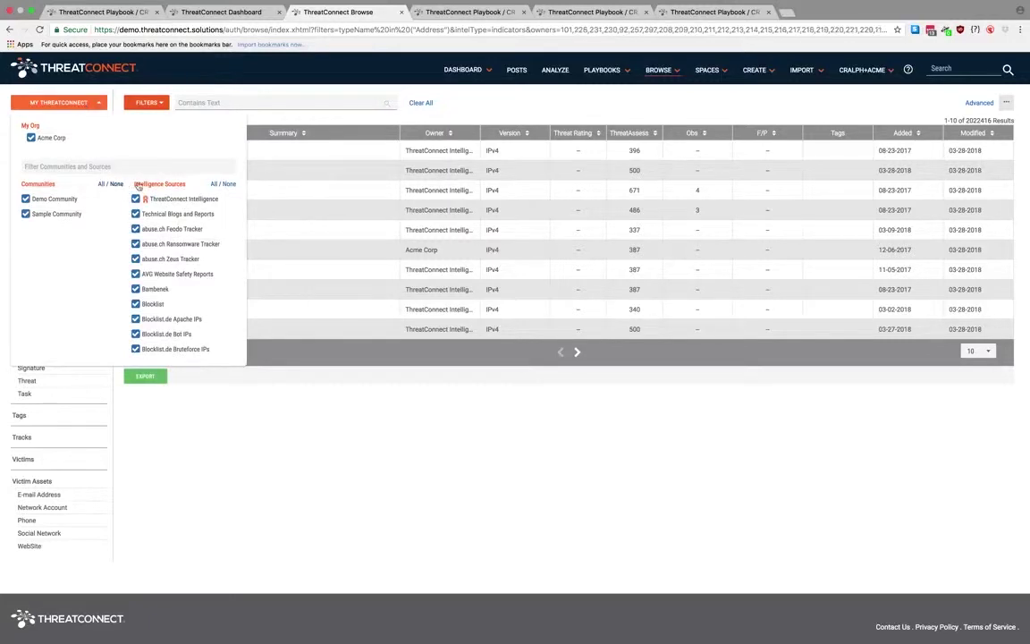
pyautogui.click(228, 184)
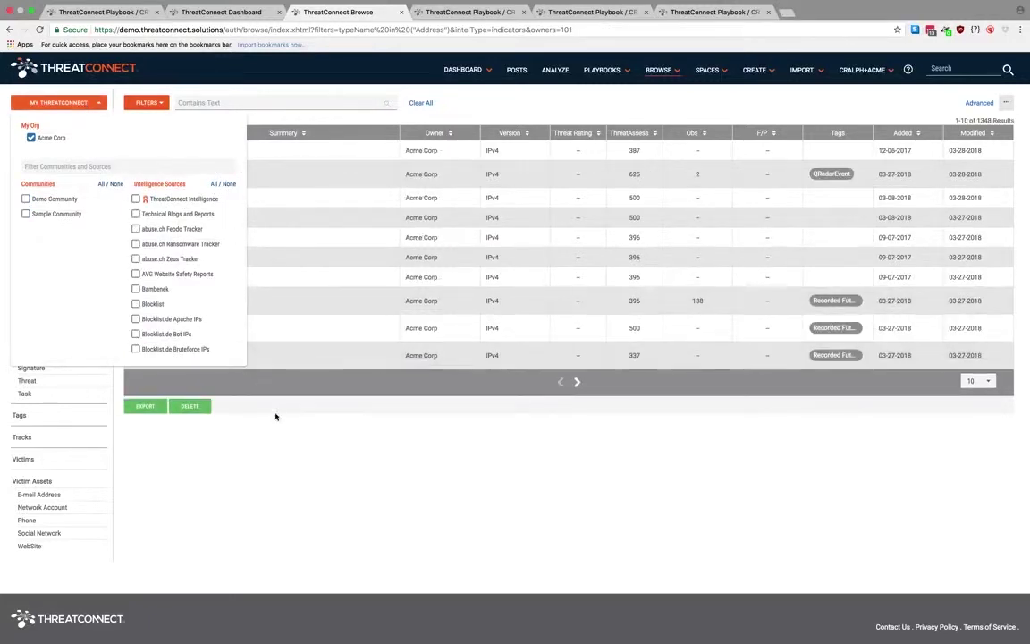
# Step: Close the owner filter and open indicator 96.83.210.51's summary and full details
pyautogui.click(247, 396)
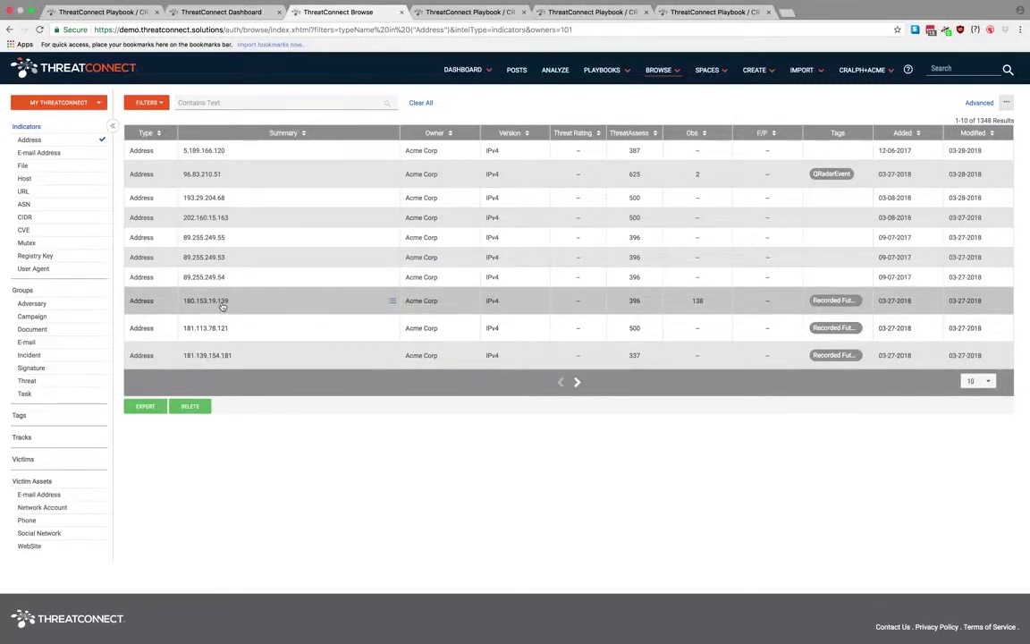
pyautogui.click(219, 175)
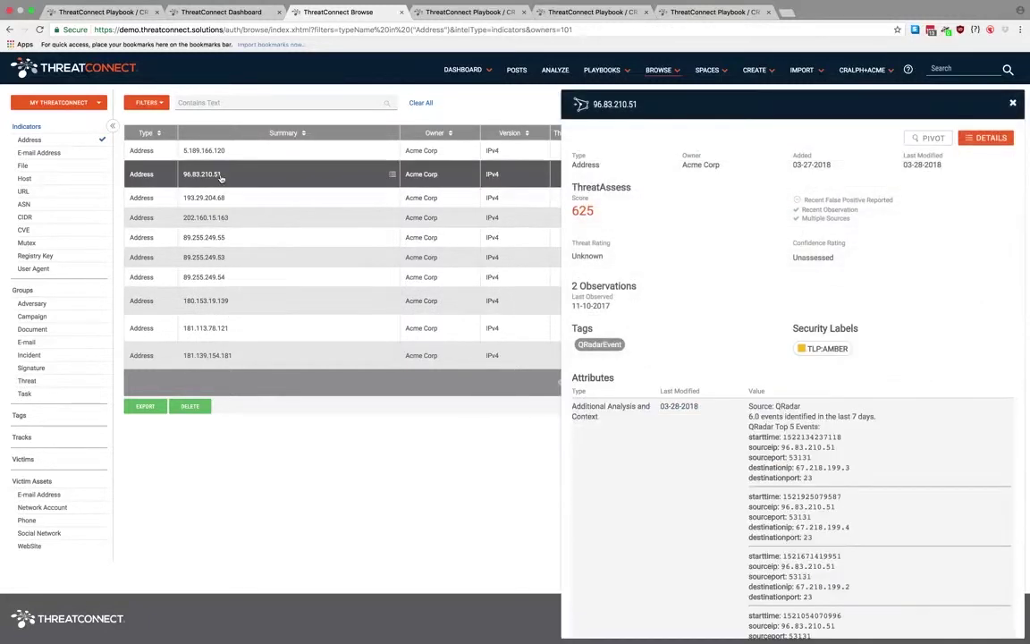
pyautogui.click(978, 140)
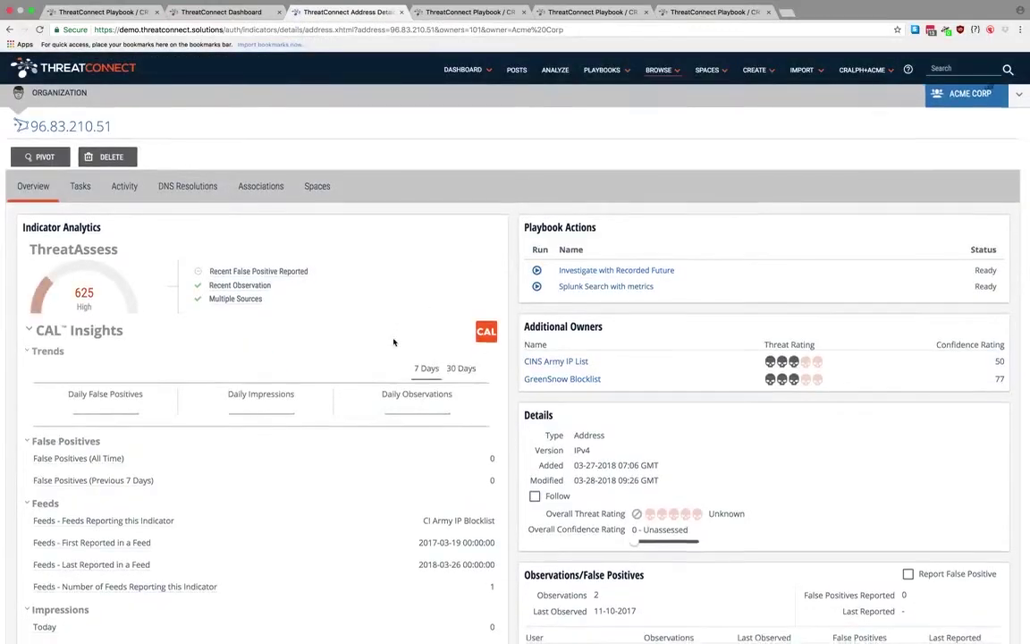
# Step: Scroll to Attributes and highlight the QRadar source, 7-day event count and Top 5 Events list
pyautogui.scroll(-2, 394, 342)
pyautogui.scroll(-3, 394, 342)
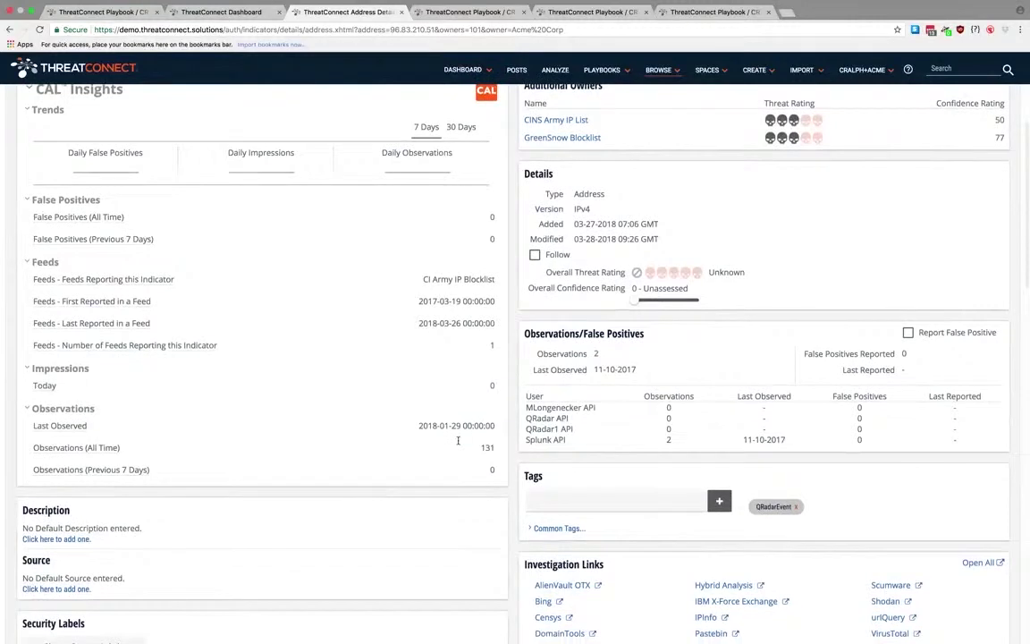
pyautogui.click(574, 492)
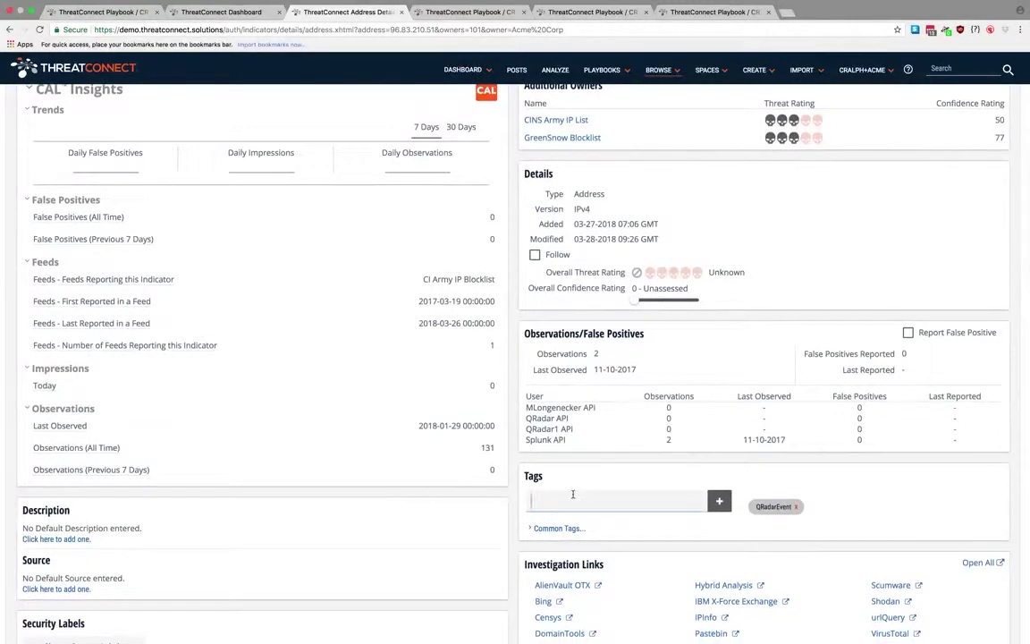
pyautogui.scroll(-2, 572, 494)
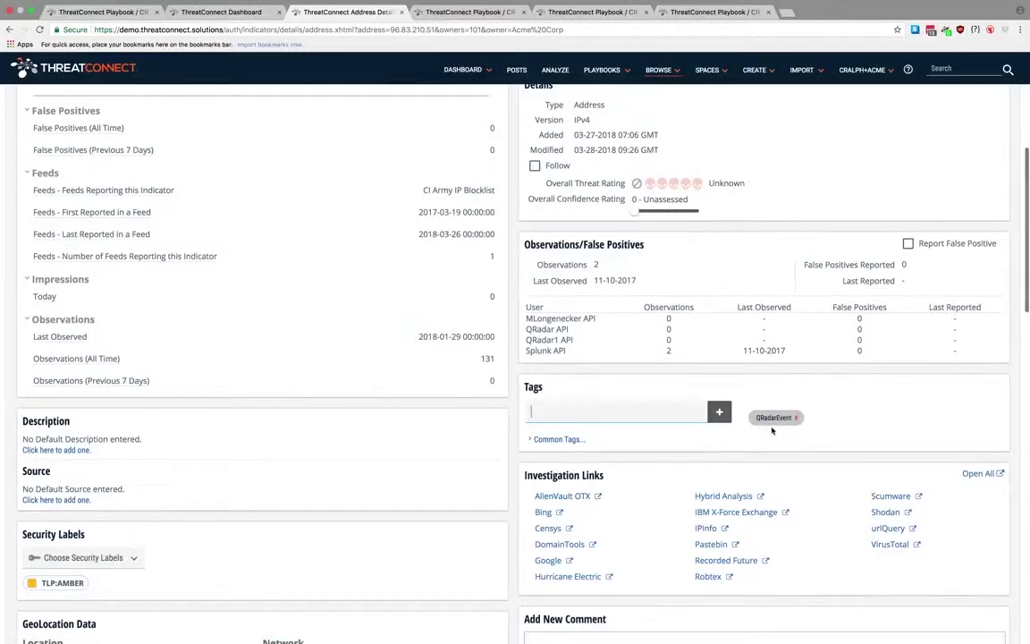
pyautogui.scroll(-5, 474, 486)
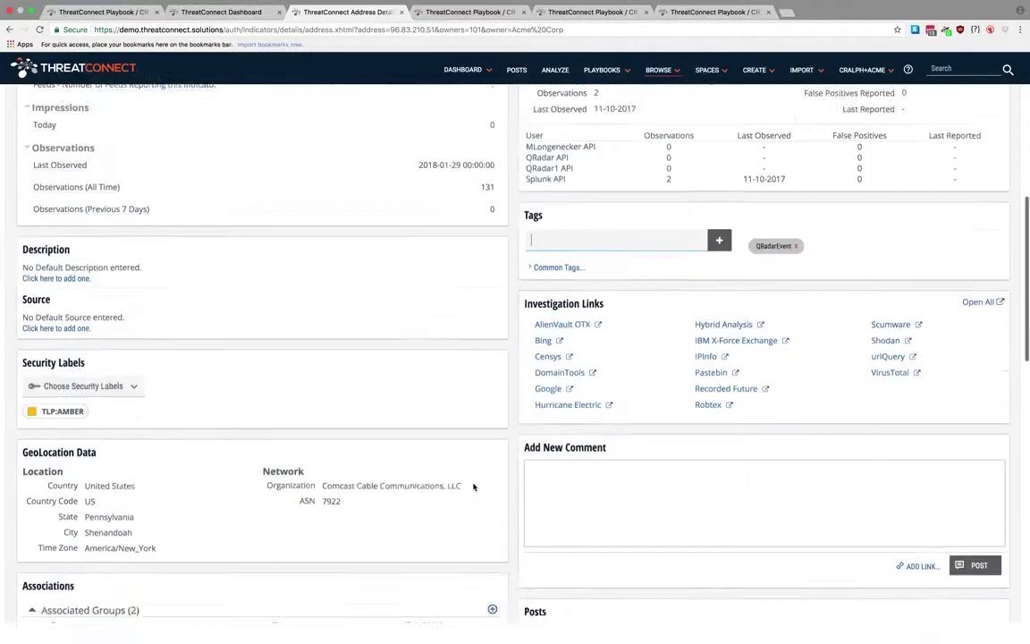
pyautogui.scroll(-3, 474, 486)
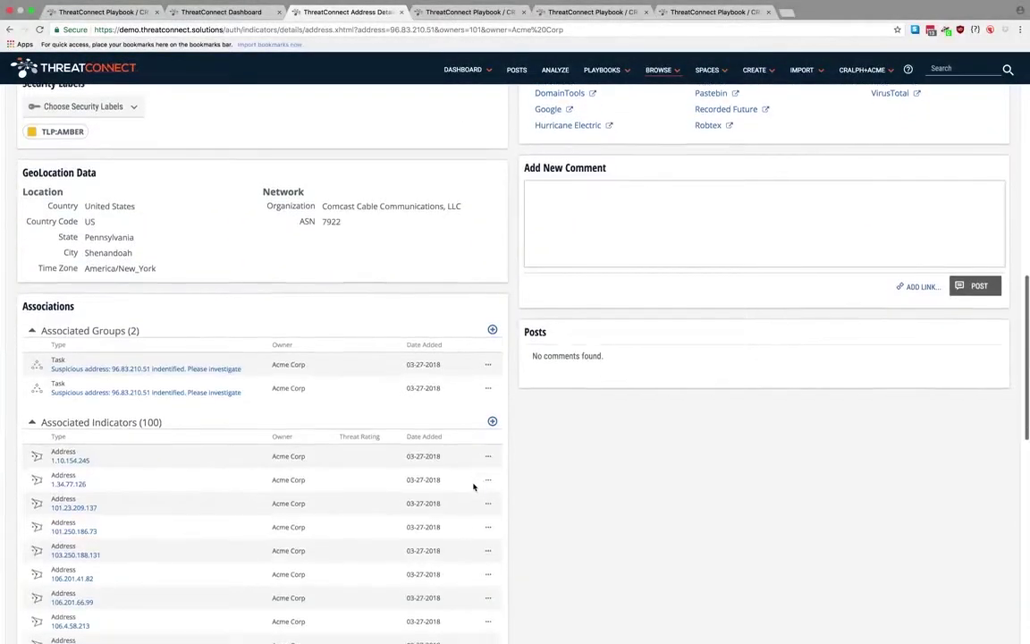
pyautogui.scroll(-3, 474, 488)
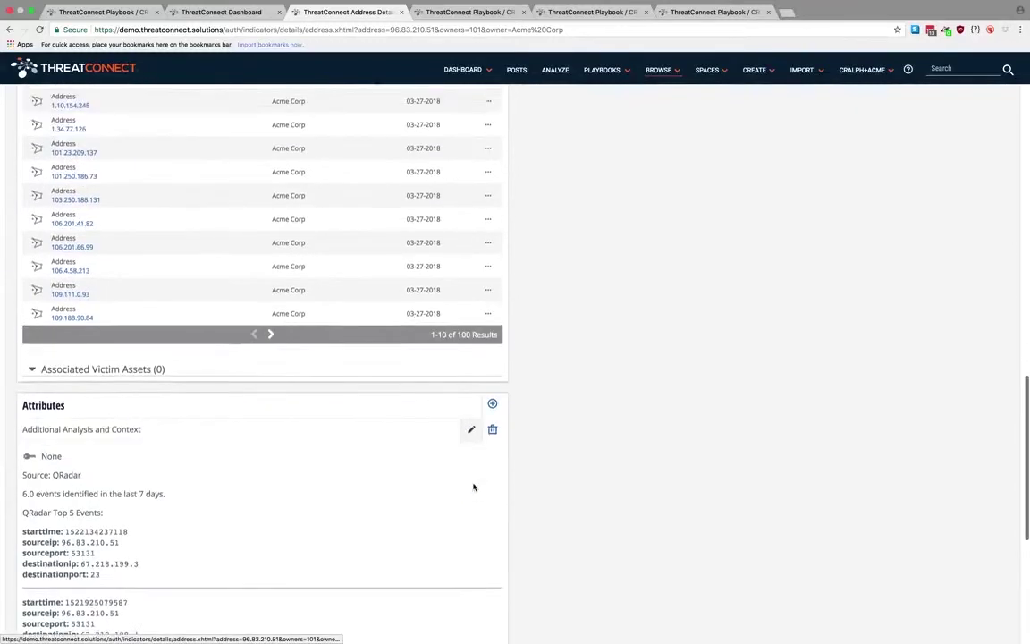
pyautogui.scroll(-1, 474, 486)
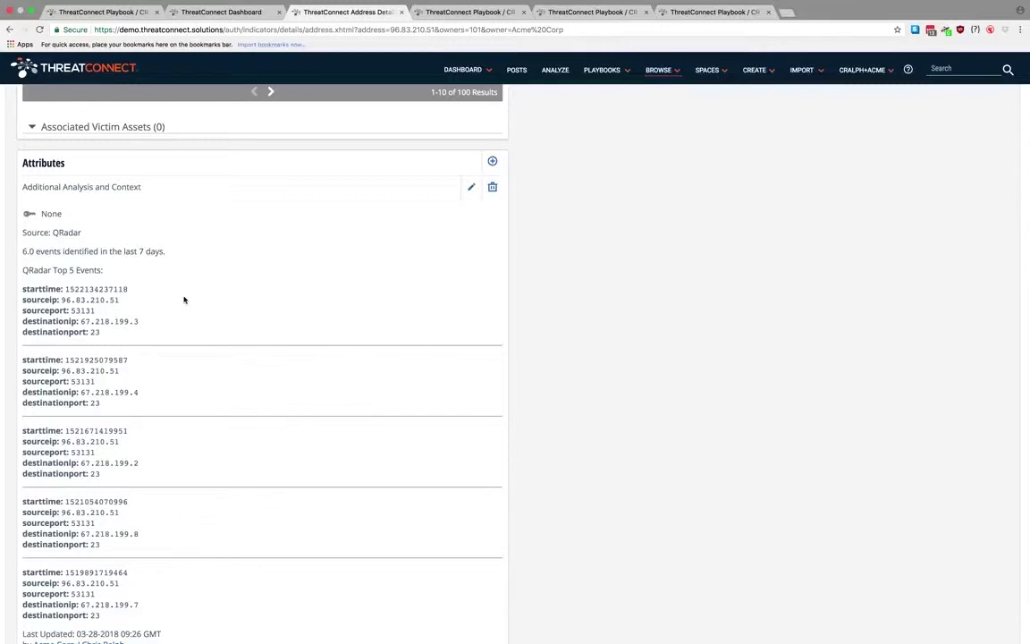
pyautogui.moveTo(24, 231); pyautogui.dragTo(70, 247)
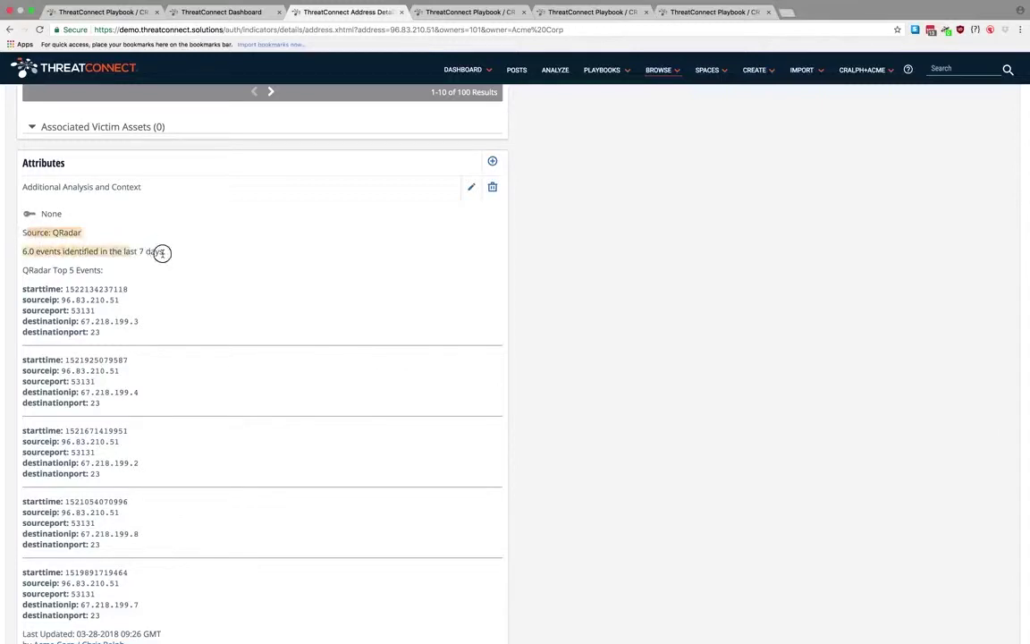
pyautogui.moveTo(162, 253); pyautogui.dragTo(171, 257)
pyautogui.moveTo(24, 271); pyautogui.dragTo(170, 593)
# Step: Clear the highlight and re-highlight the five QRadar event entries
pyautogui.scroll(-1, 170, 593)
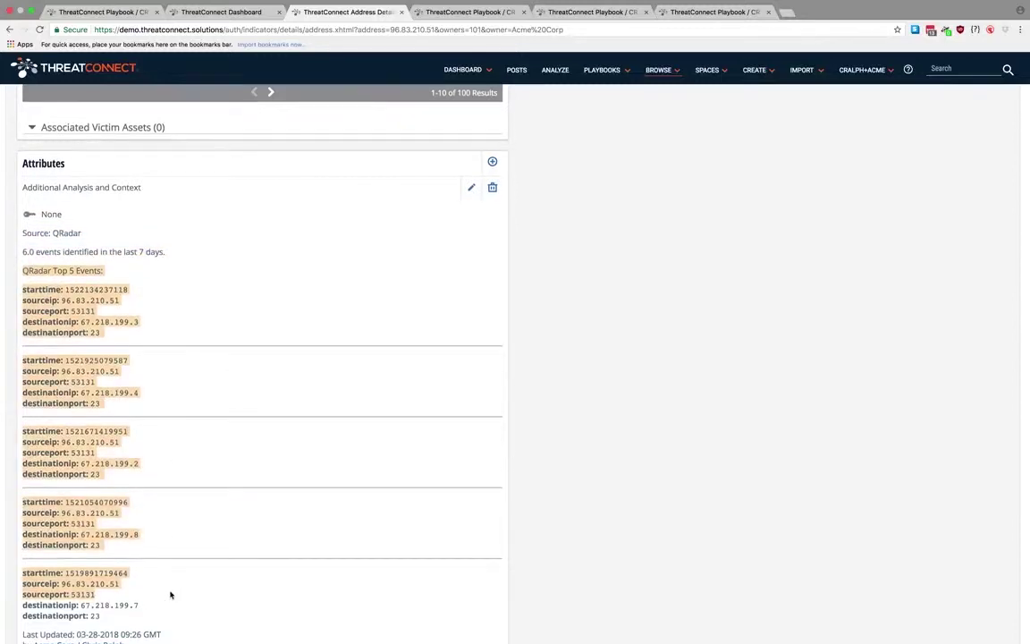
pyautogui.scroll(-1, 171, 595)
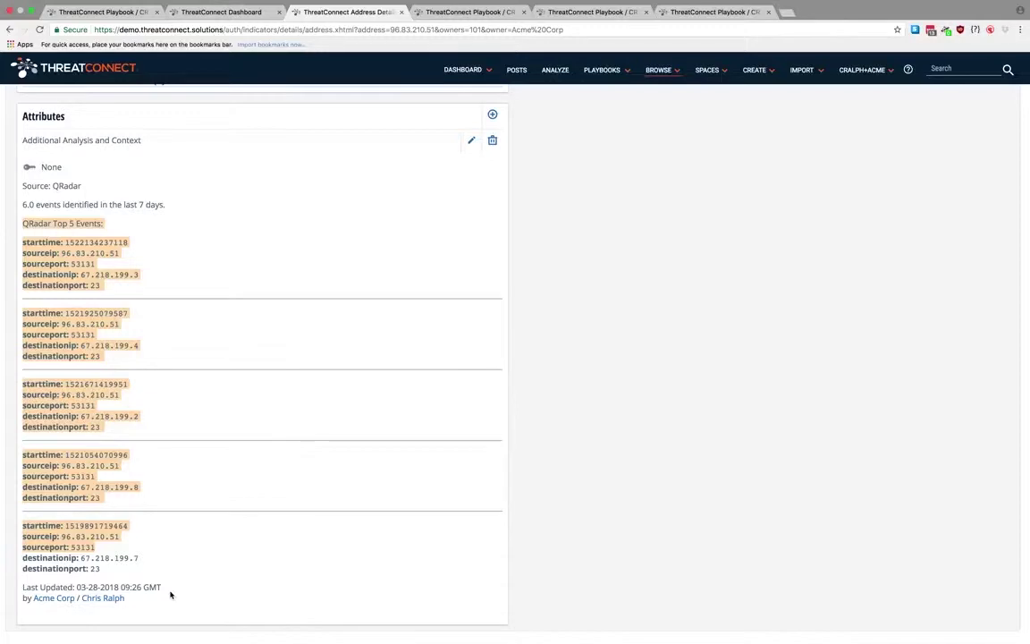
pyautogui.click(38, 368)
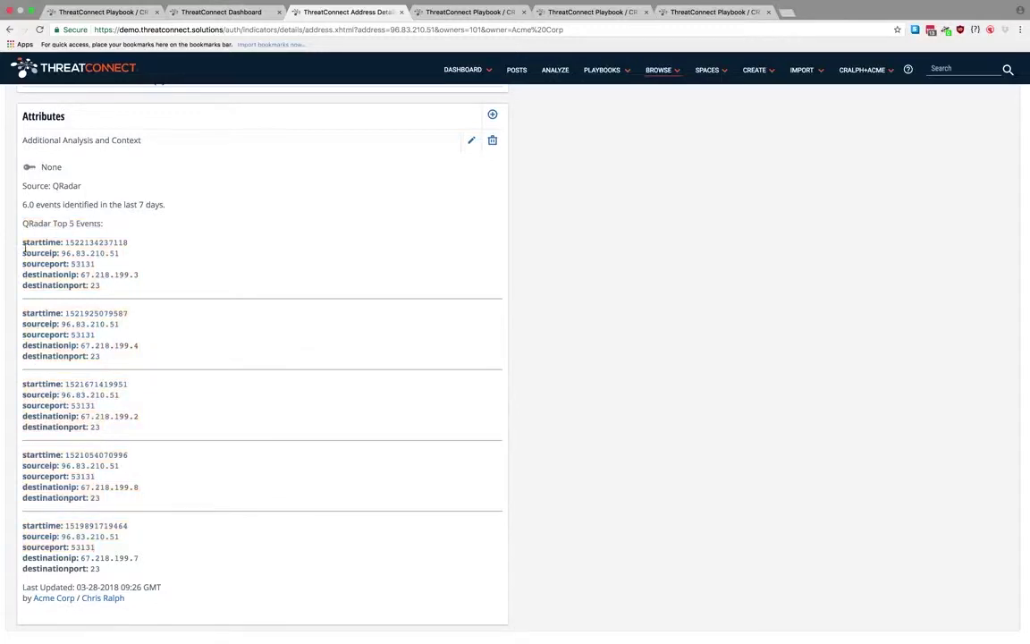
pyautogui.moveTo(23, 248); pyautogui.dragTo(141, 562)
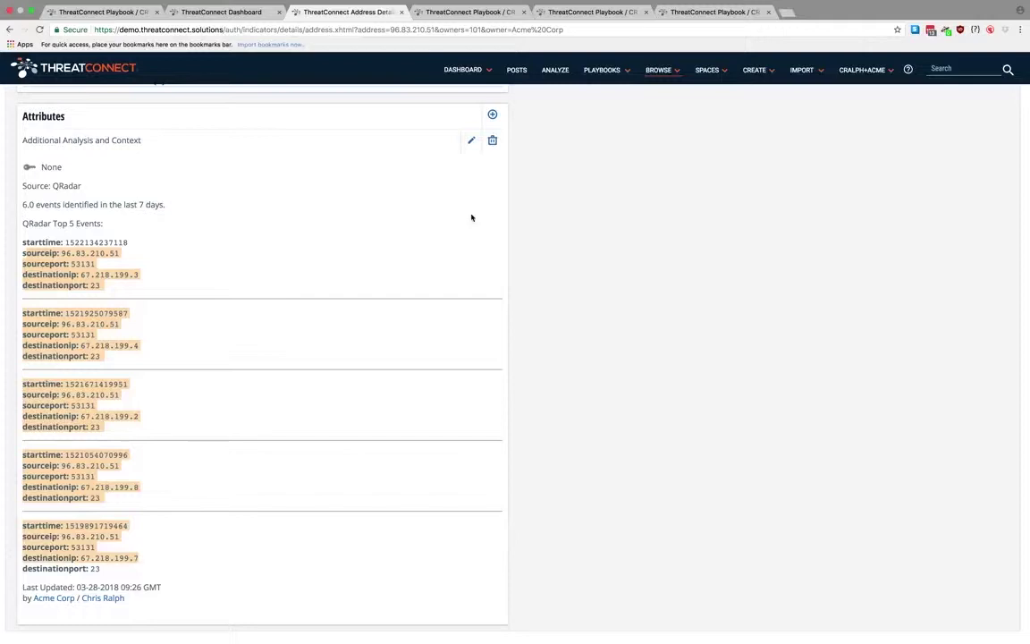
# Step: Delete the QRadar Additional Analysis and Context attribute and request removal of the QRadarEvent tag
pyautogui.click(493, 143)
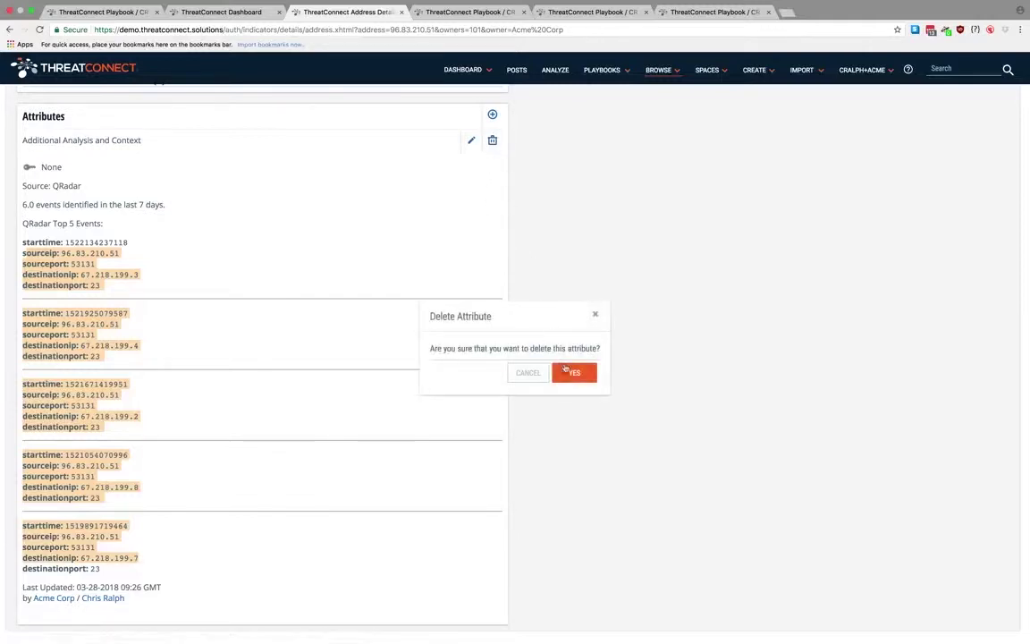
pyautogui.click(569, 371)
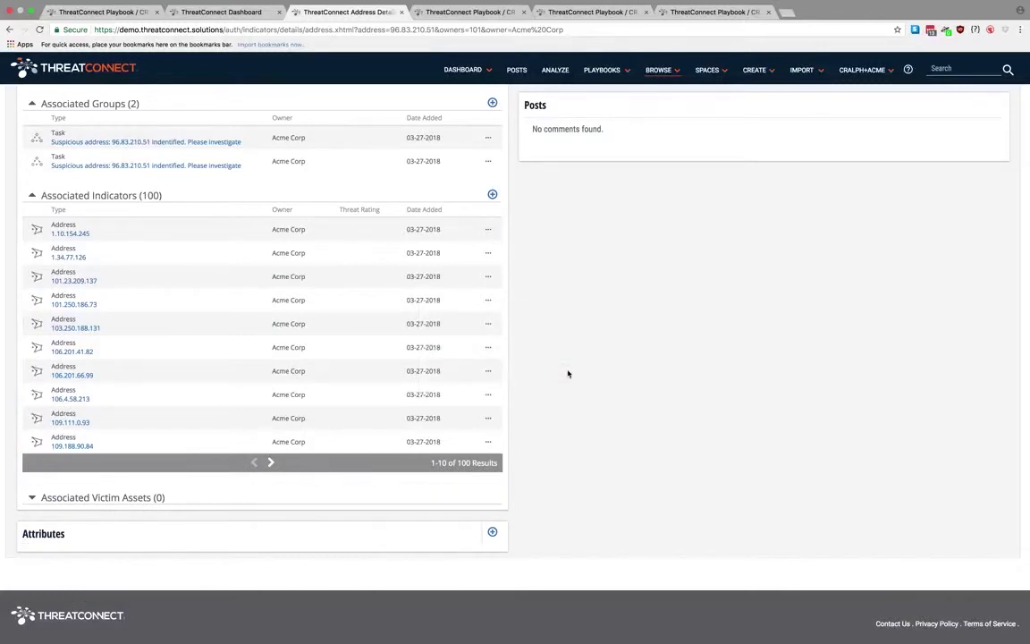
pyautogui.scroll(8, 568, 374)
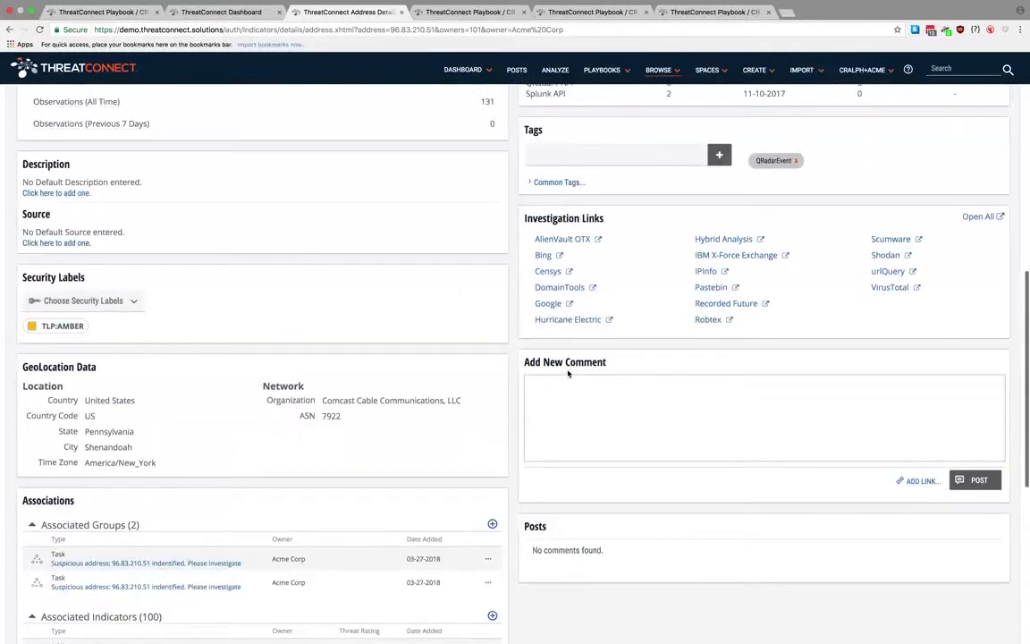
pyautogui.click(795, 161)
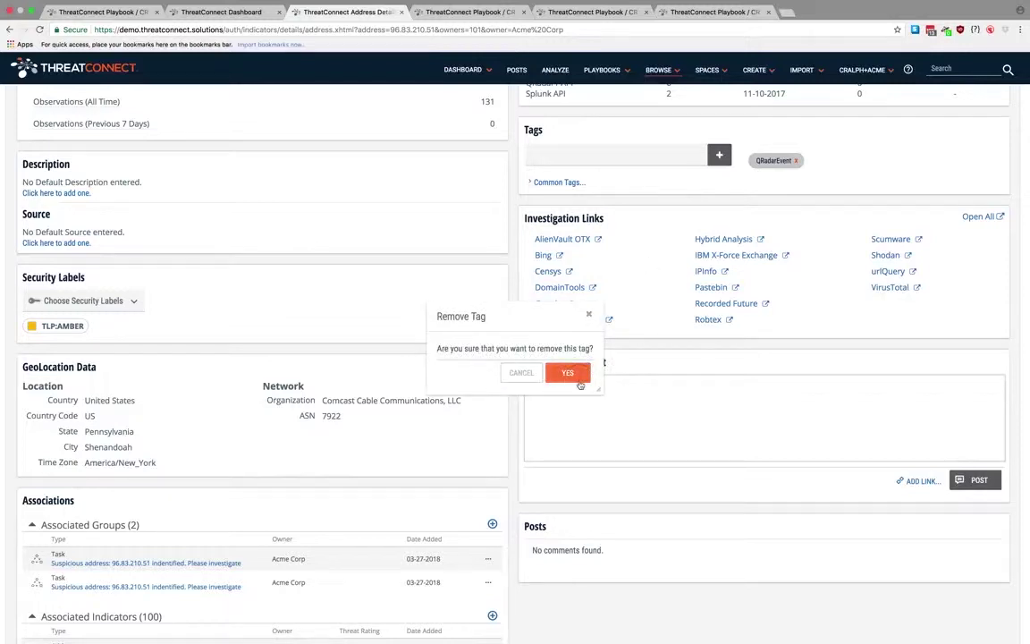
# Step: Confirm removing the QRadarEvent tag and add QSearch as the indicator's tag
pyautogui.click(579, 384)
pyautogui.click(588, 153)
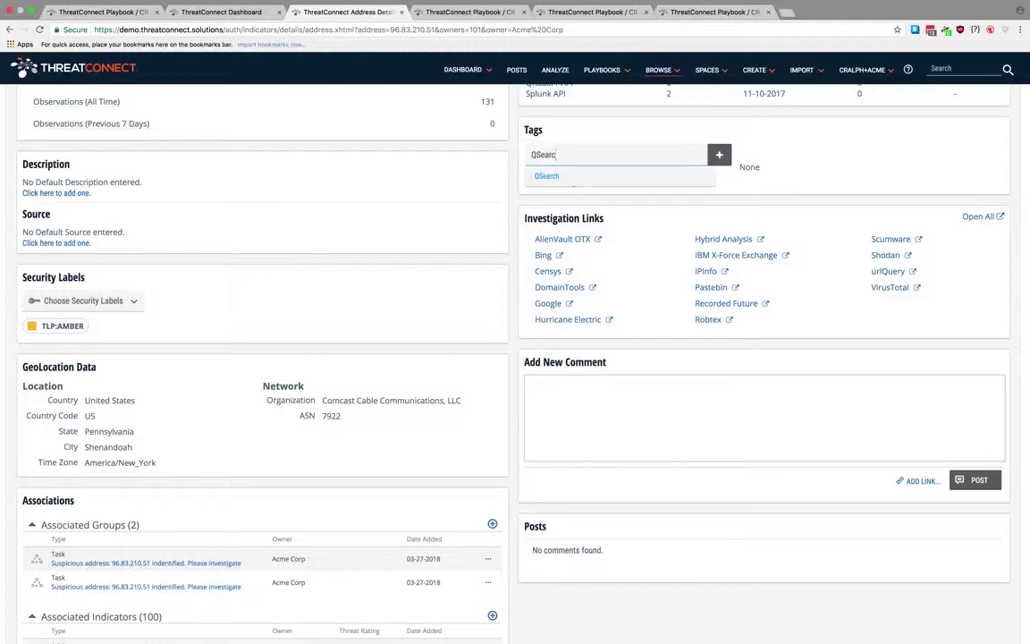
pyautogui.click(719, 155)
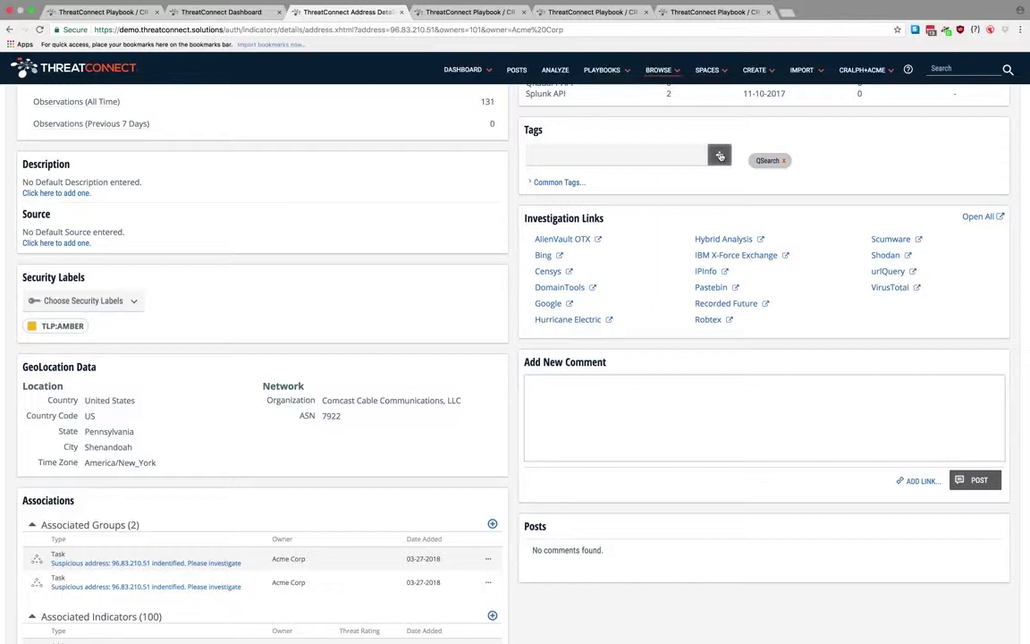
pyautogui.scroll(5, 720, 157)
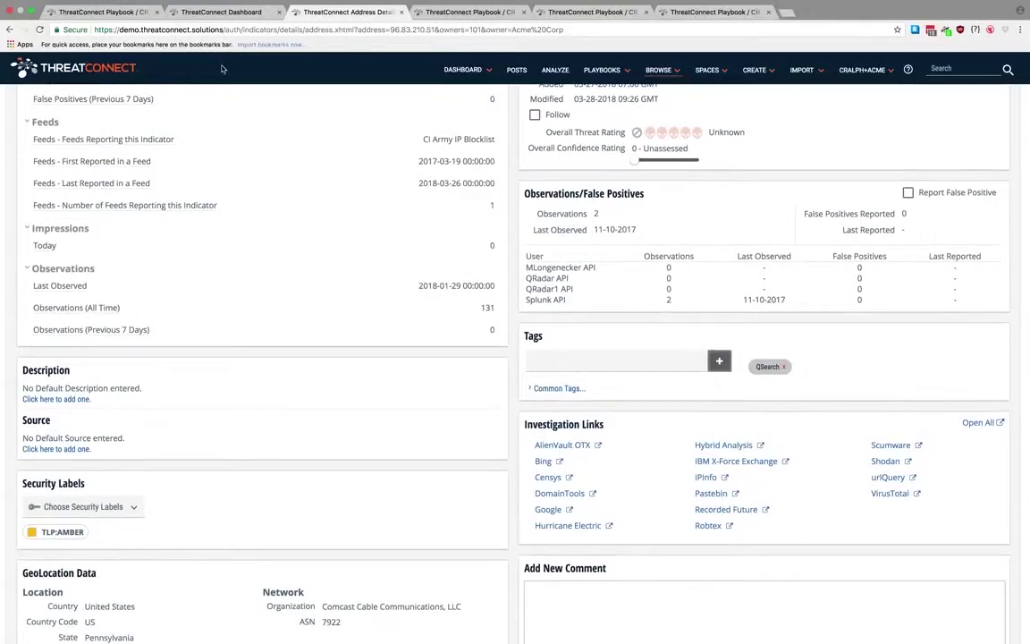
pyautogui.click(39, 31)
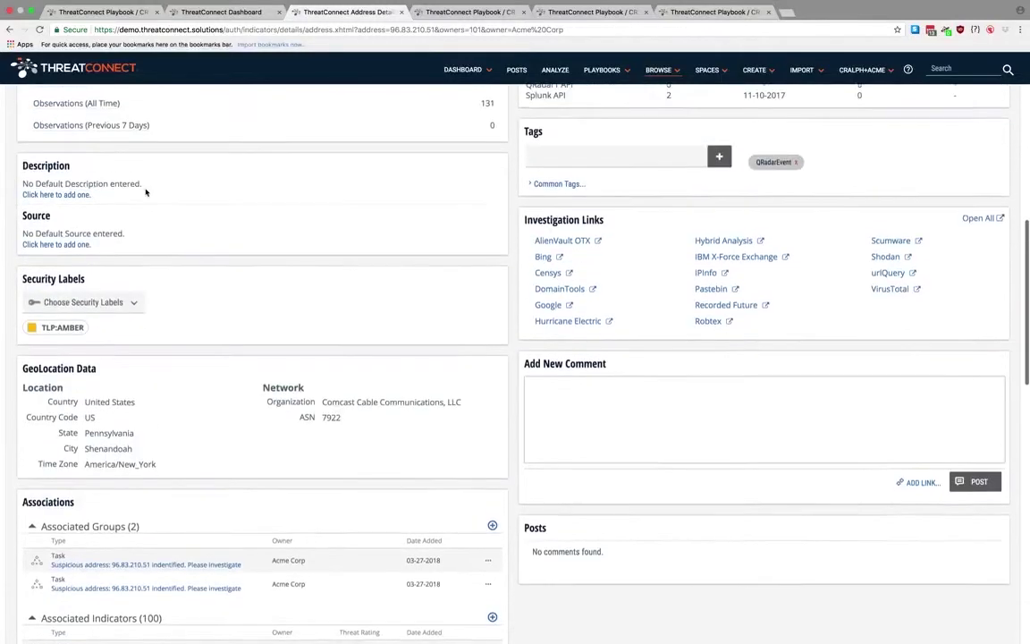
pyautogui.scroll(-10, 146, 191)
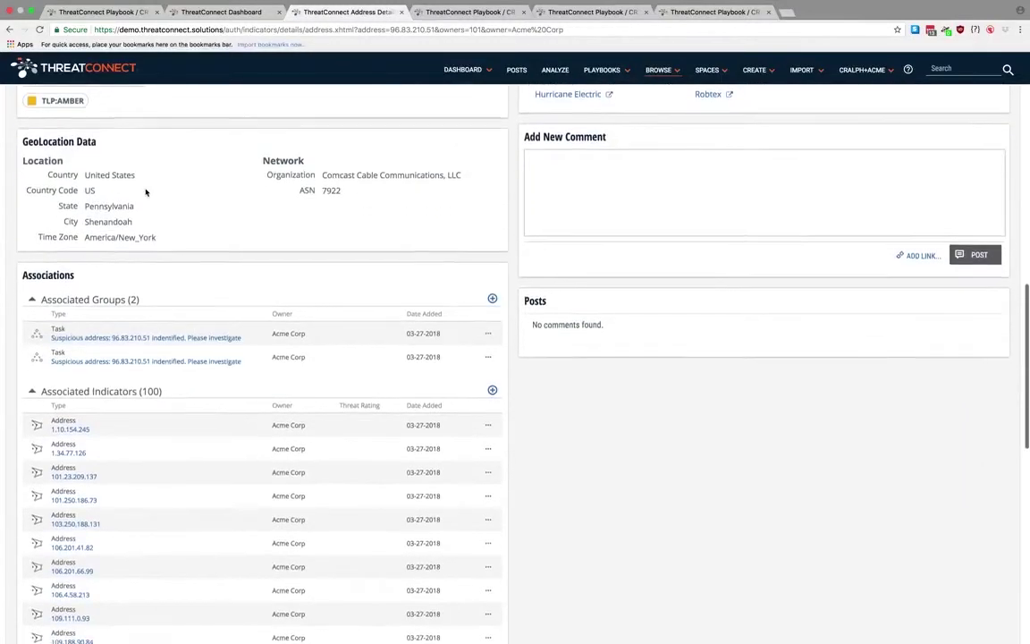
pyautogui.scroll(-2, 146, 192)
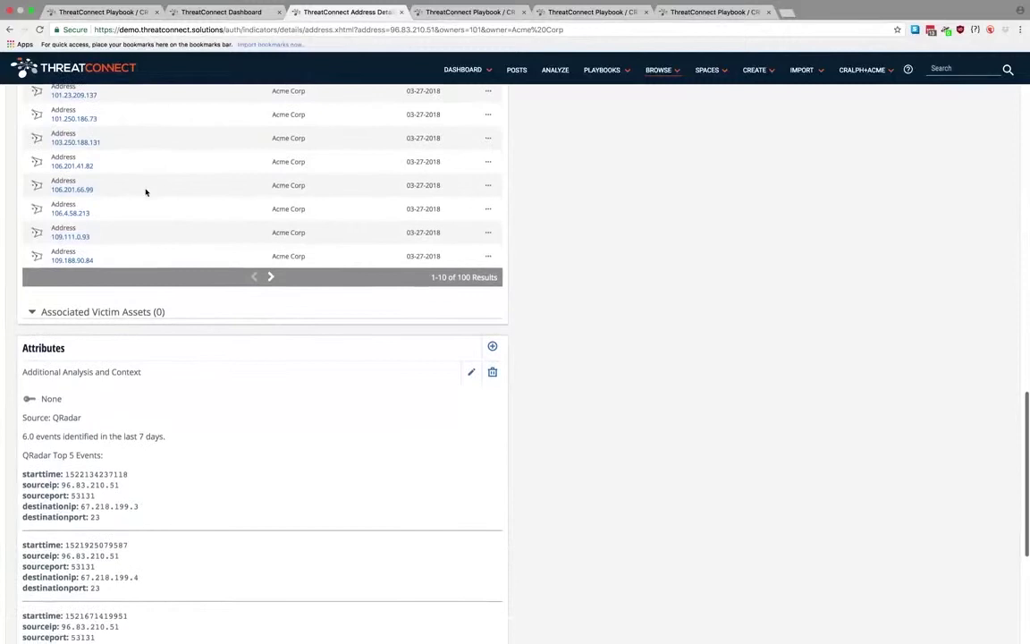
pyautogui.scroll(-2, 146, 192)
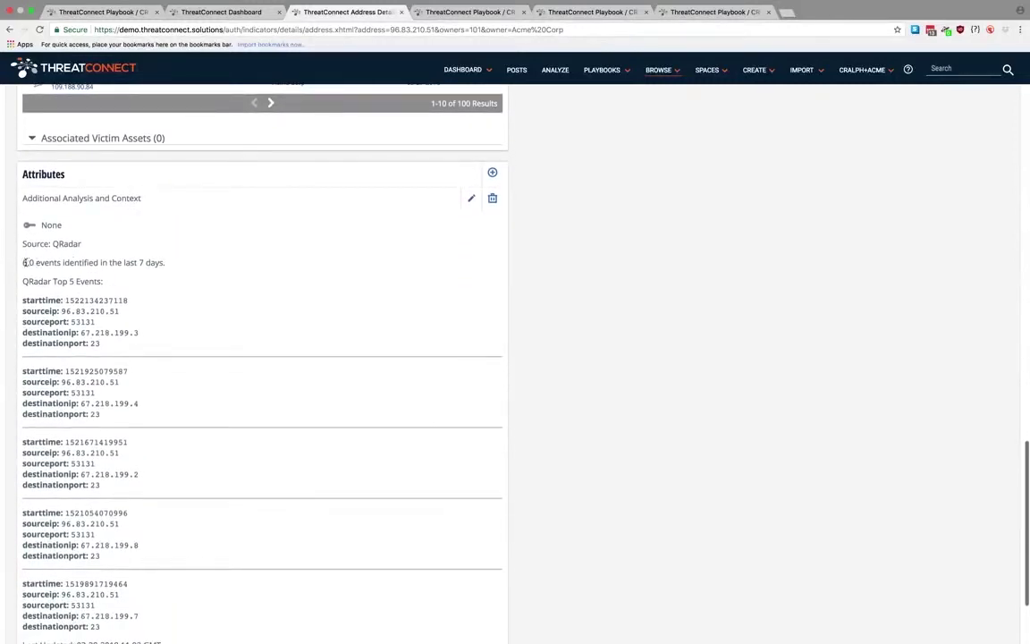
pyautogui.moveTo(24, 262); pyautogui.dragTo(165, 264)
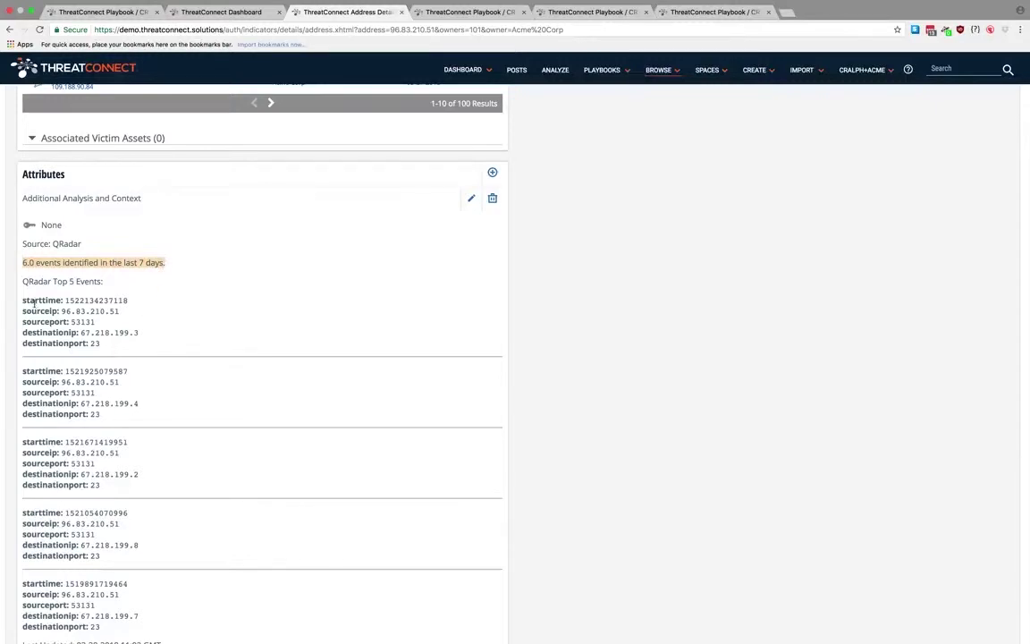
# Step: Highlight the first event's source IP, port 53131, destination IP, port 23 and start time
pyautogui.moveTo(25, 301); pyautogui.dragTo(108, 352)
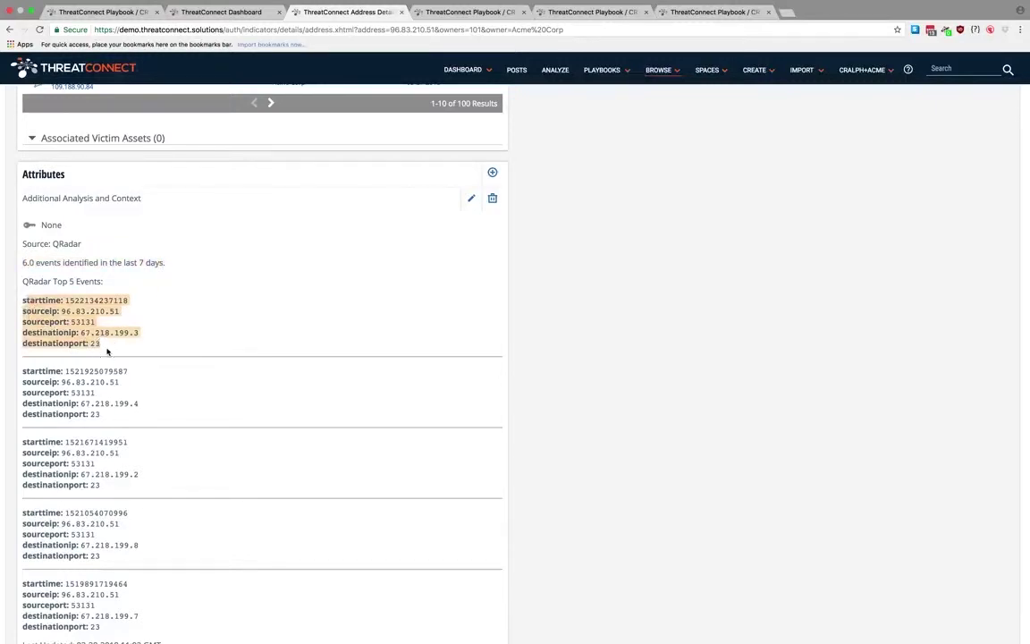
pyautogui.doubleClick(89, 312)
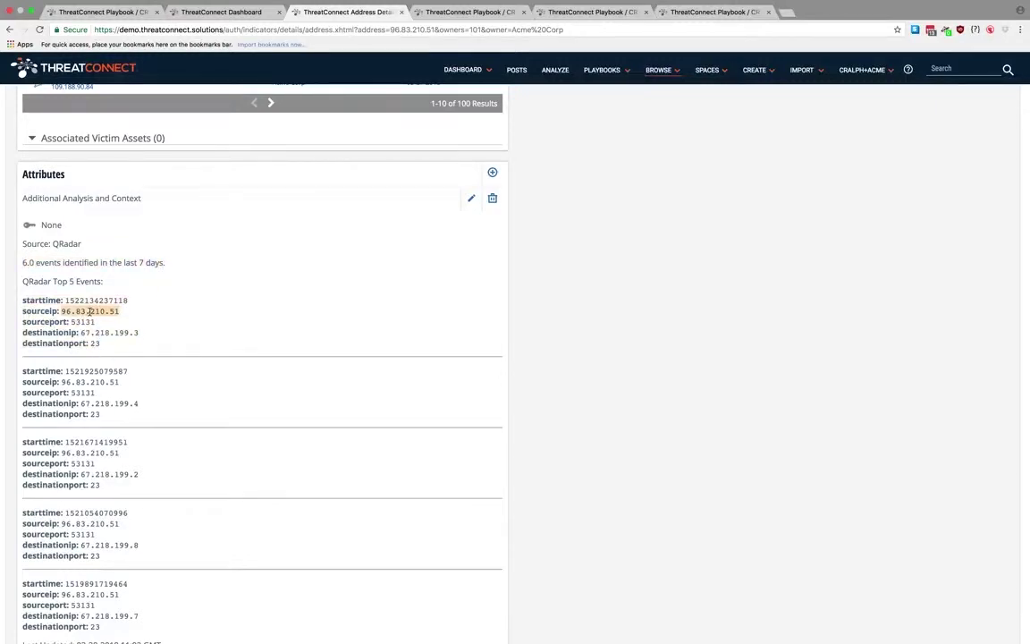
pyautogui.doubleClick(83, 322)
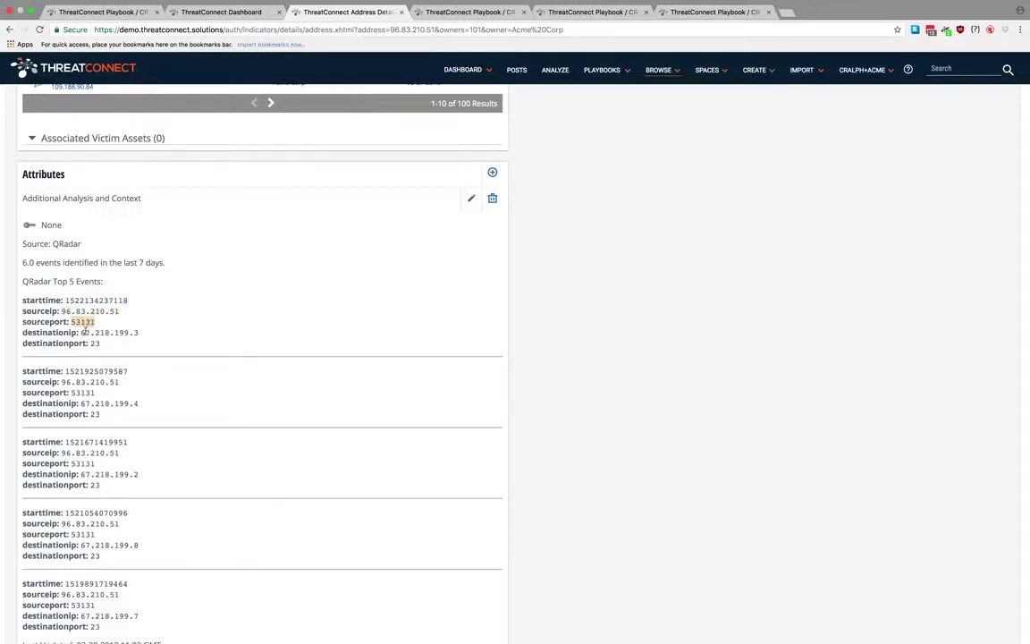
pyautogui.moveTo(85, 330); pyautogui.dragTo(140, 335)
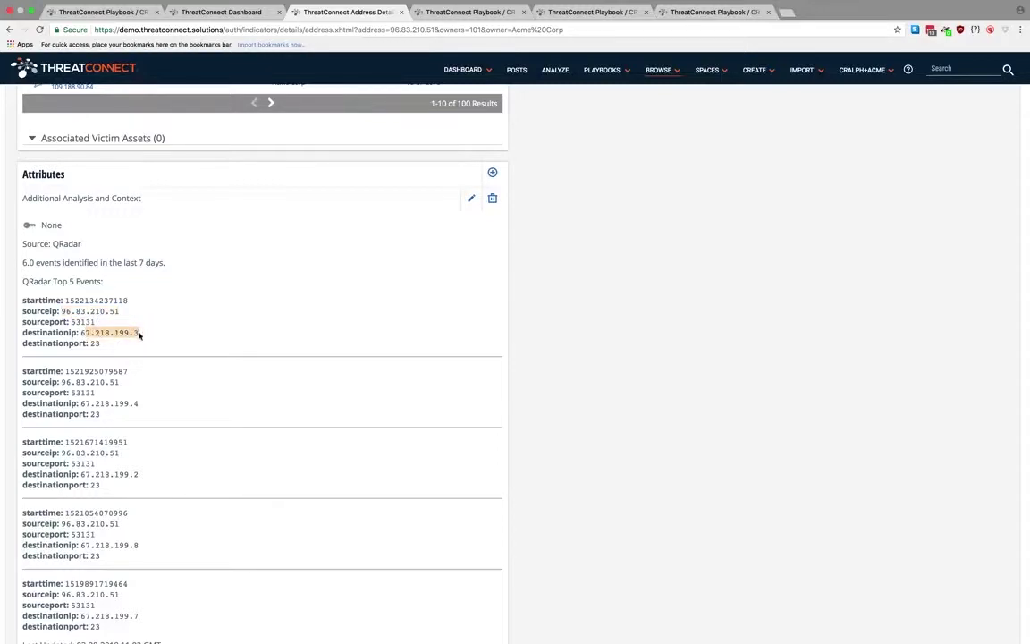
pyautogui.doubleClick(95, 344)
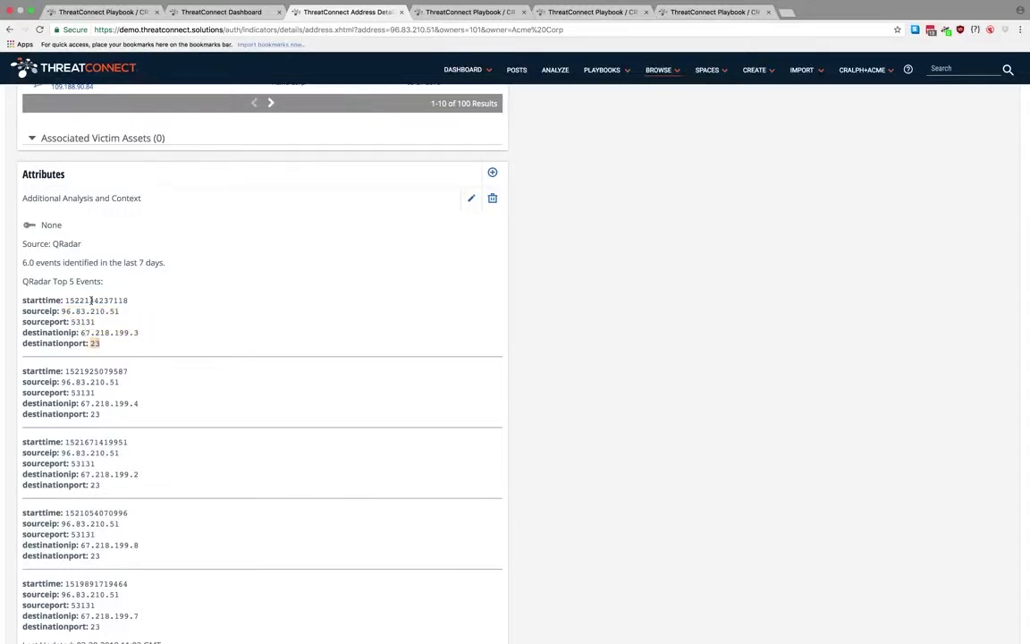
pyautogui.doubleClick(91, 300)
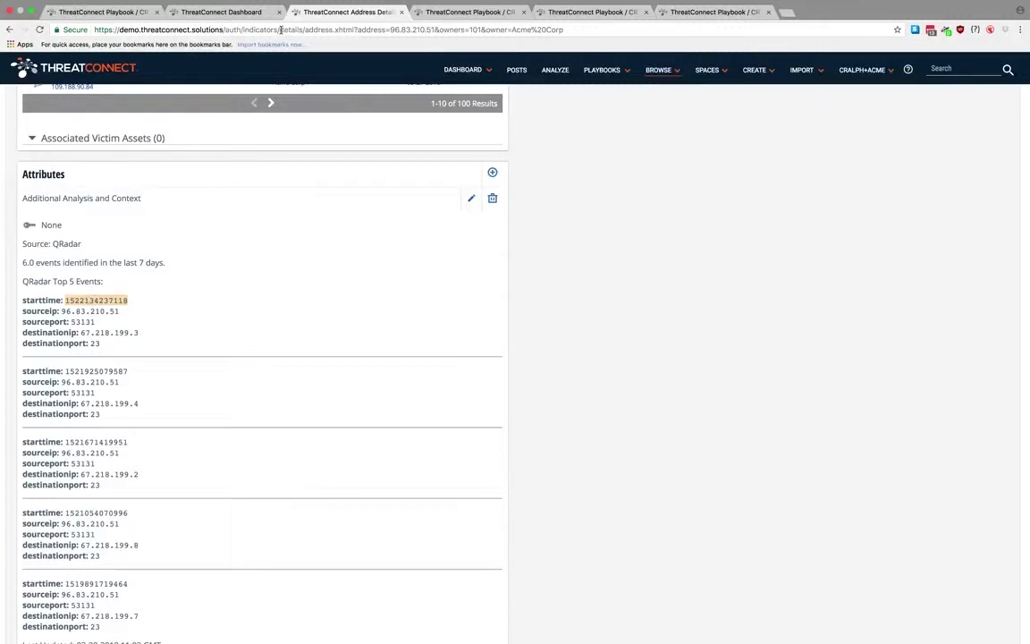
pyautogui.click(118, 12)
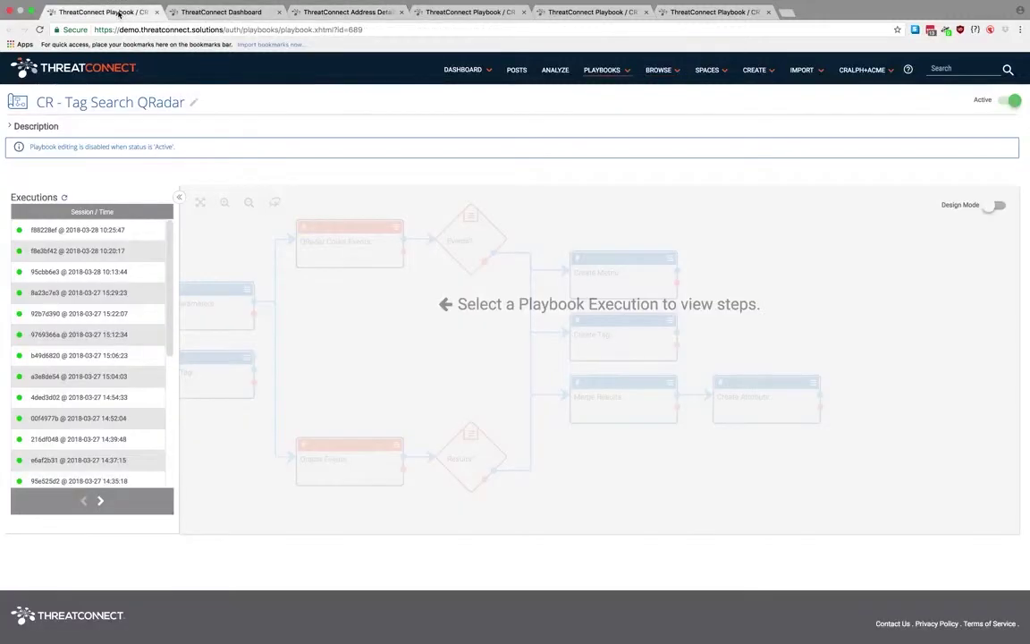
pyautogui.click(96, 231)
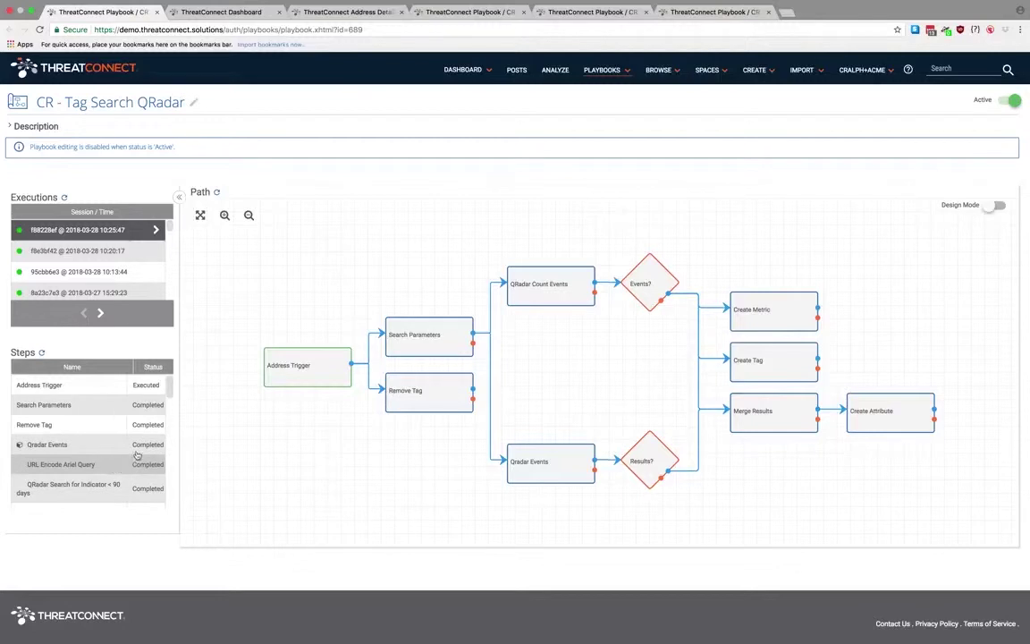
pyautogui.moveTo(170, 391); pyautogui.dragTo(169, 501)
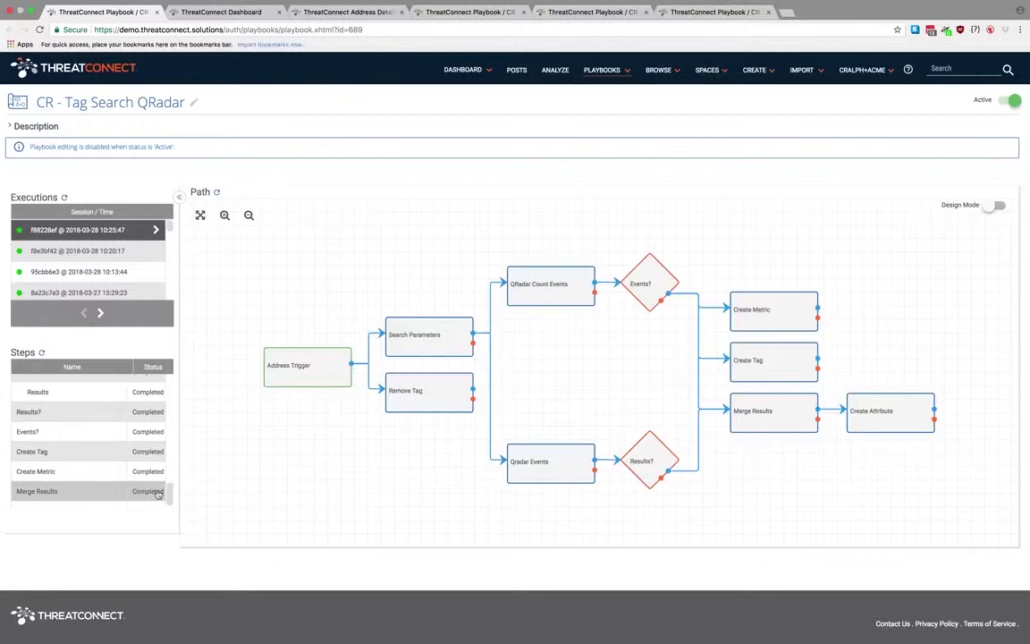
pyautogui.moveTo(170, 495); pyautogui.dragTo(168, 499)
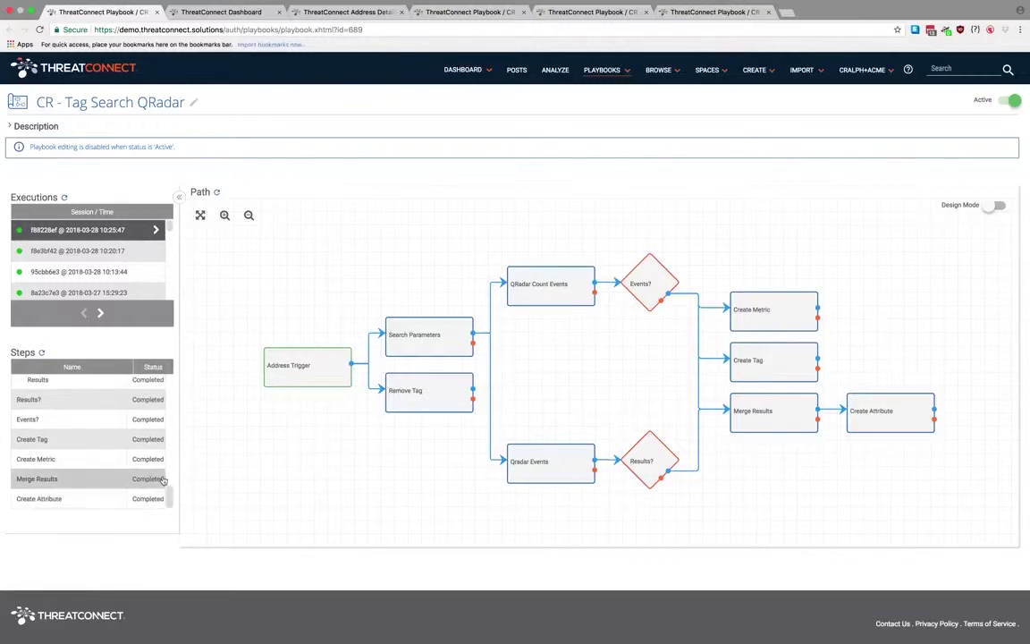
pyautogui.moveTo(169, 497); pyautogui.dragTo(173, 372)
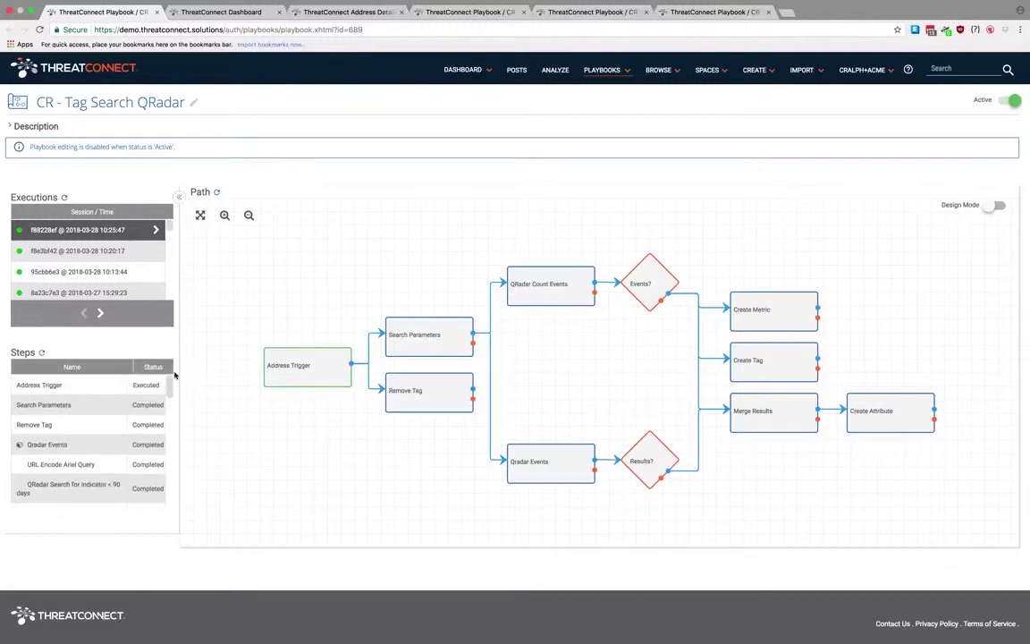
# Step: Show Address Trigger's outputs, including address 96.83.210.51 and trg.tc.entity, then select Qradar Events
pyautogui.click(119, 385)
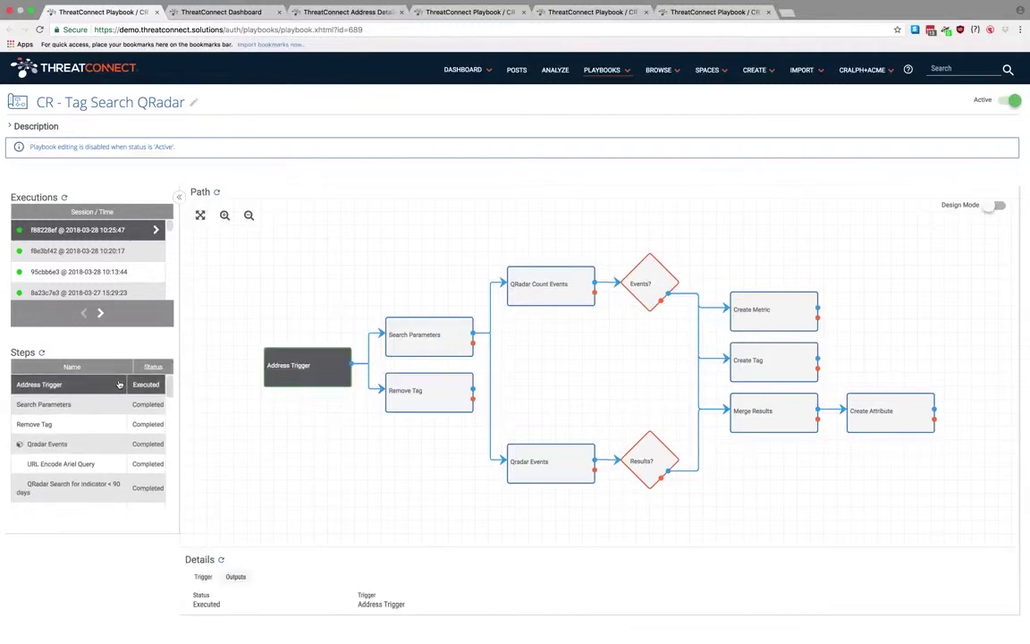
pyautogui.scroll(-3, 119, 386)
pyautogui.scroll(3, 119, 391)
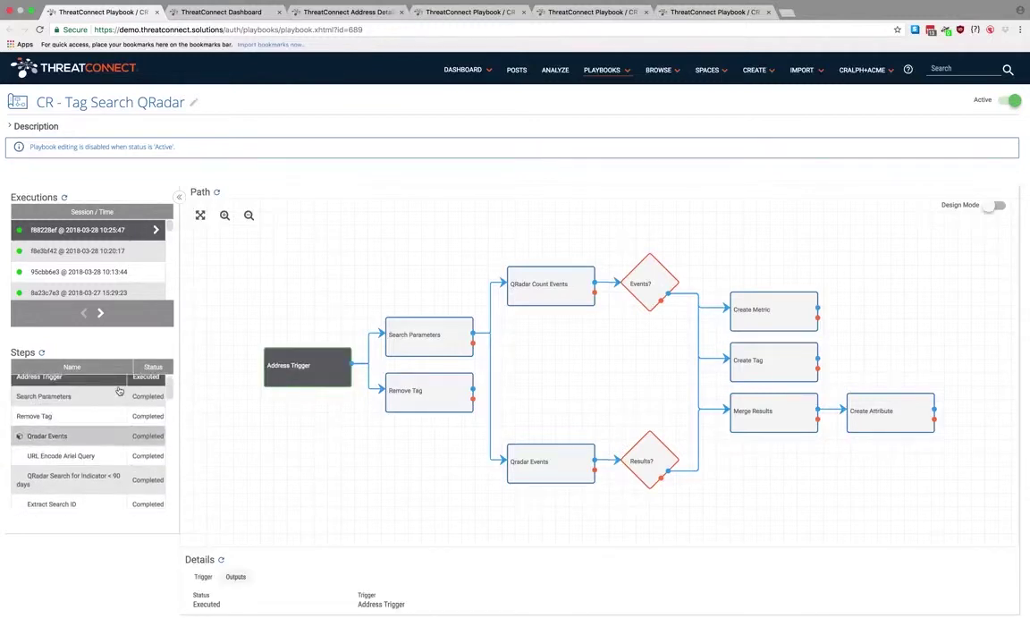
pyautogui.scroll(-2, 228, 449)
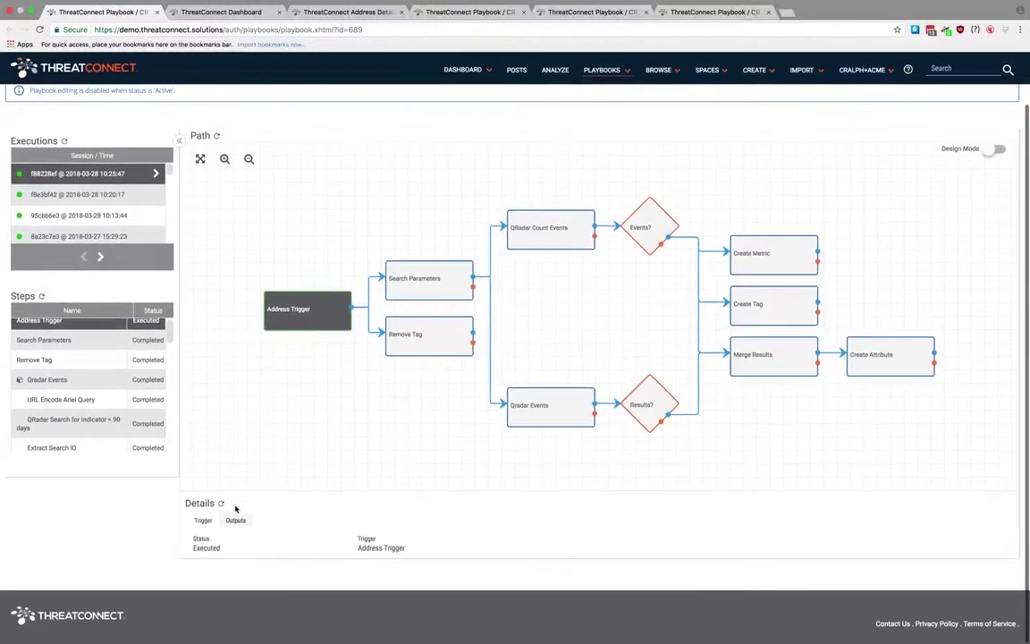
pyautogui.click(235, 520)
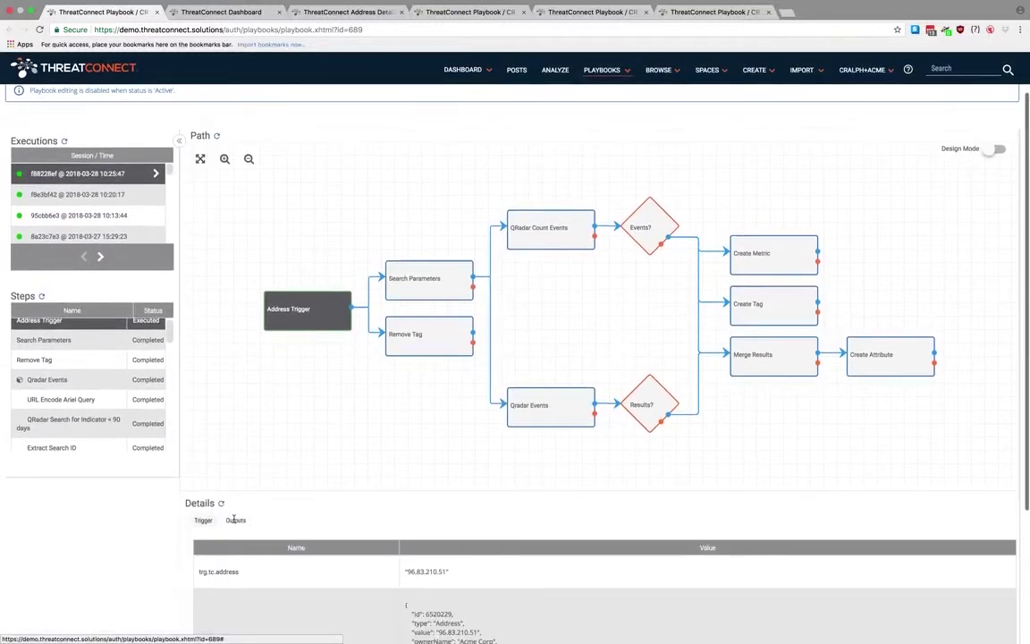
pyautogui.scroll(-4, 235, 520)
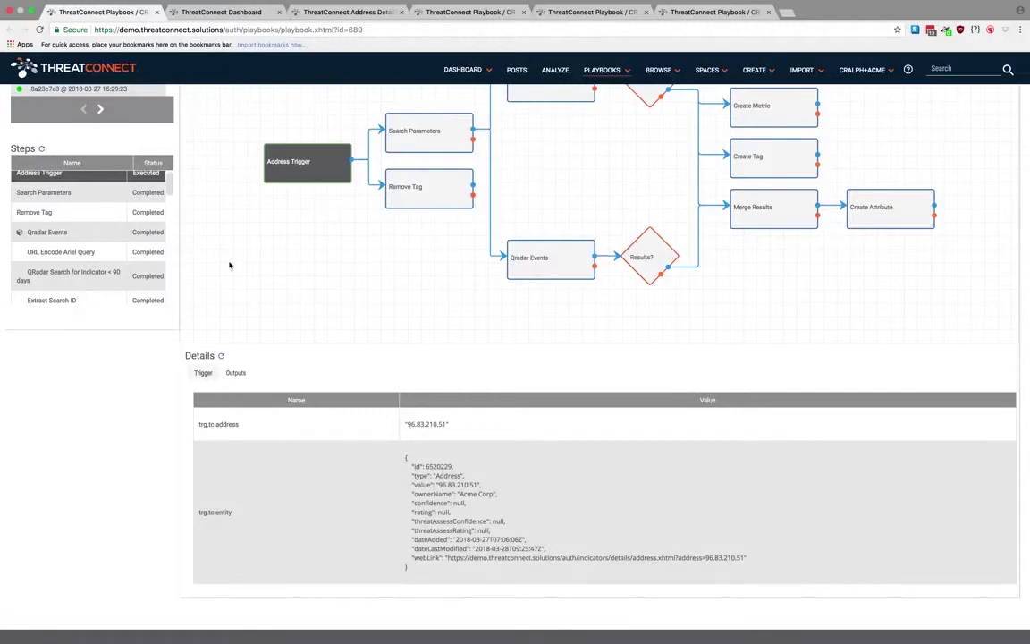
pyautogui.click(64, 239)
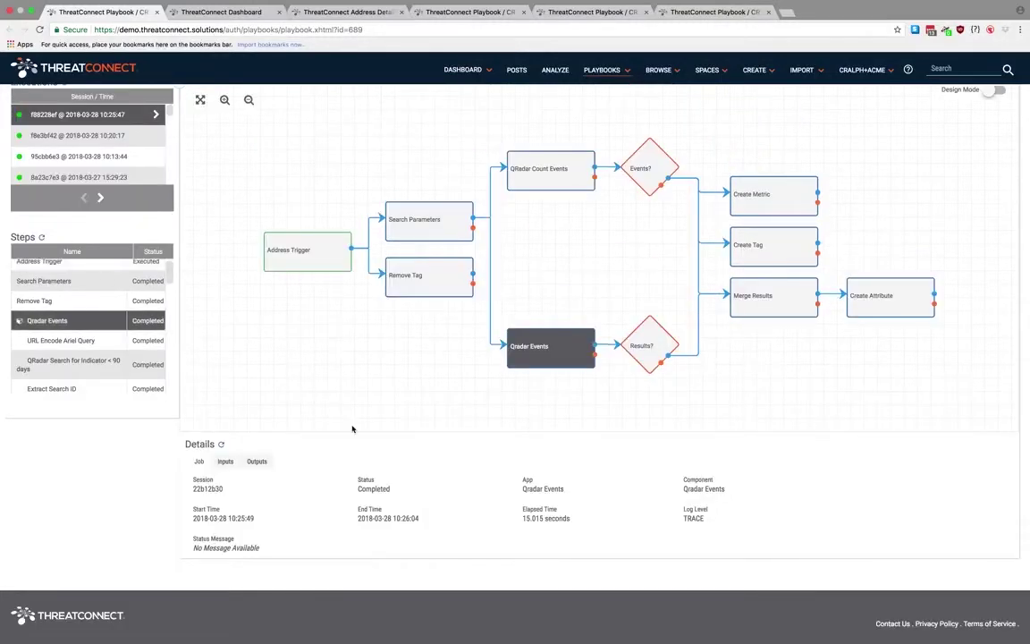
# Step: Read the Qradar Events step's SELECT query input and its five-event results string output
pyautogui.click(224, 463)
pyautogui.moveTo(405, 528); pyautogui.dragTo(608, 531)
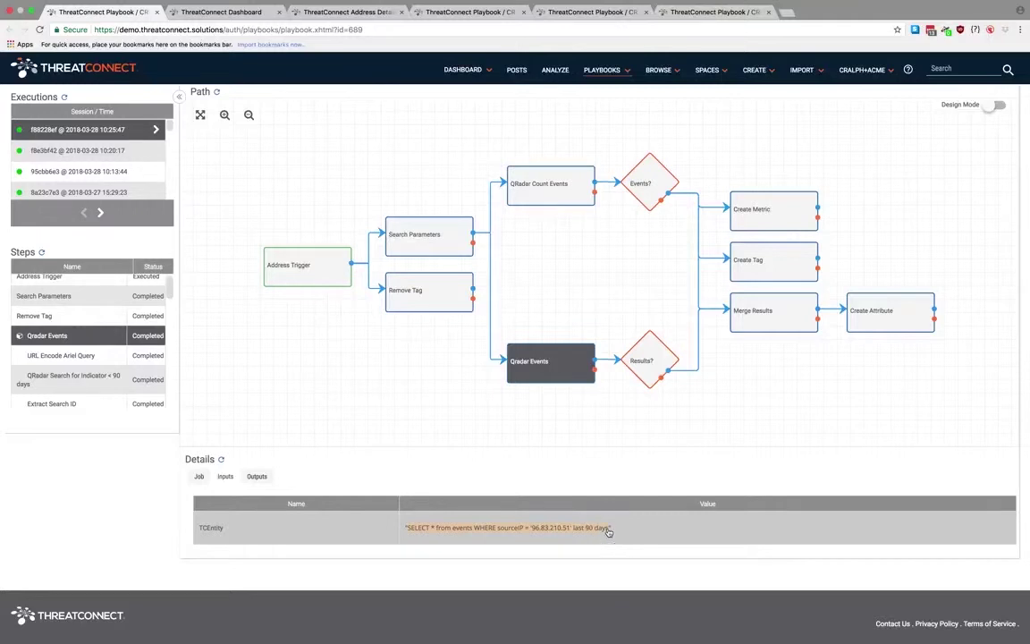
pyautogui.click(257, 476)
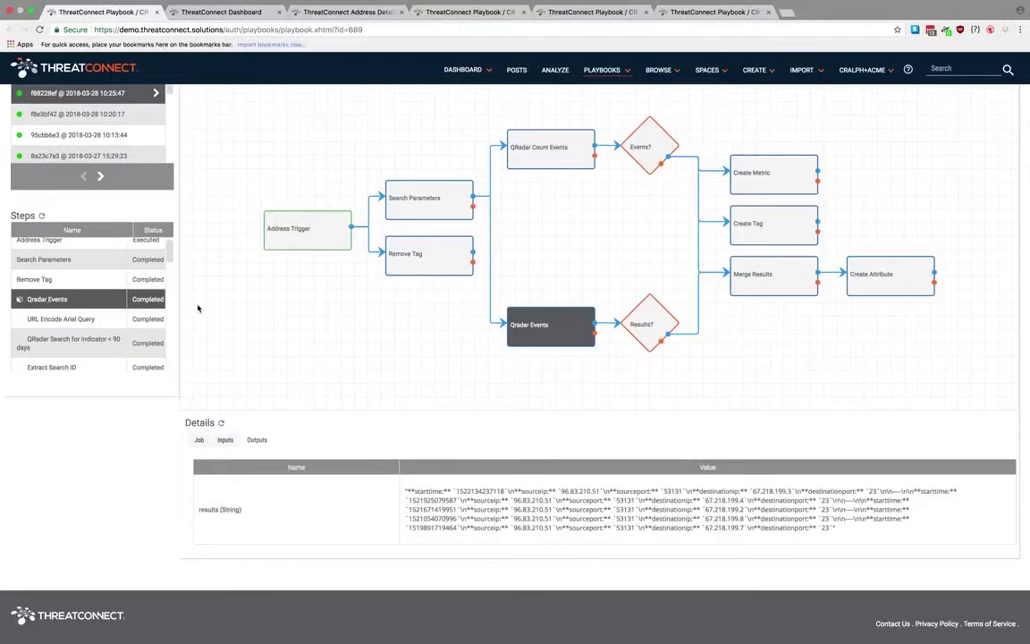
pyautogui.moveTo(169, 257); pyautogui.dragTo(170, 297)
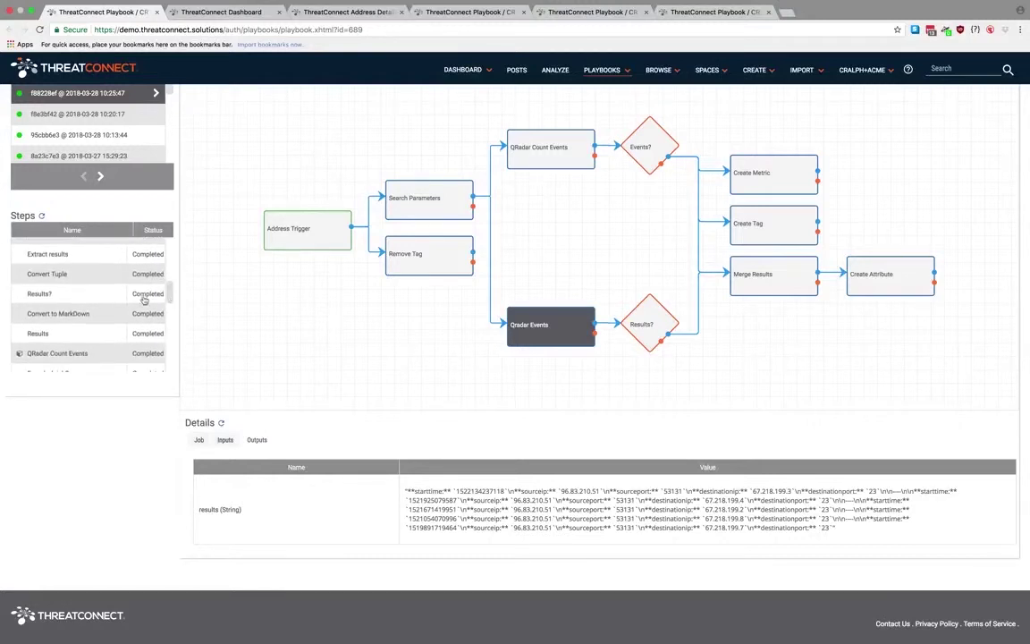
# Step: Inspect the Results? step's job information, inputs and outputs in the trace
pyautogui.click(114, 294)
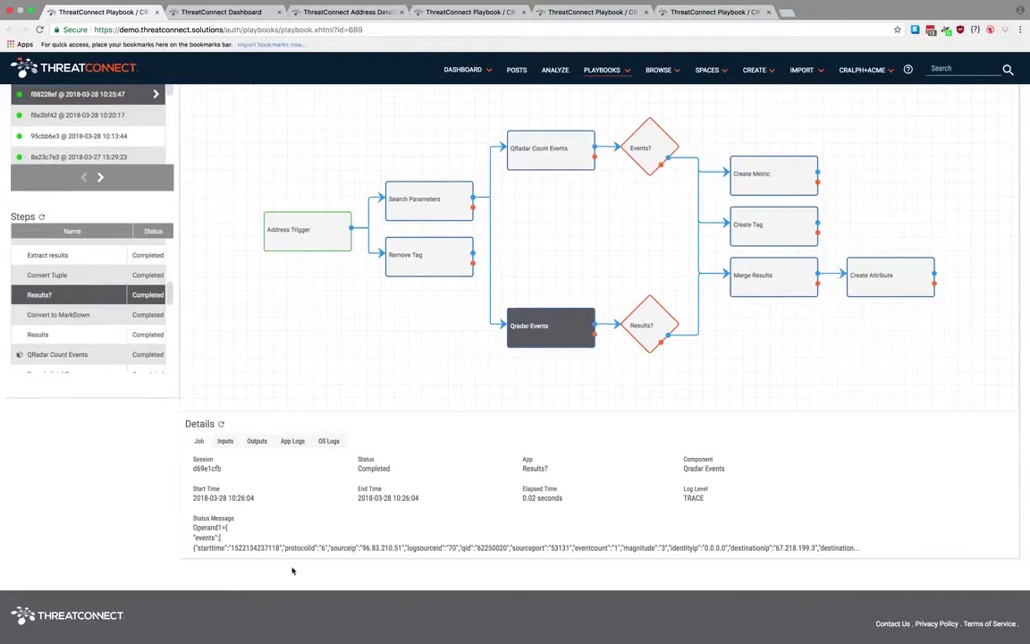
pyautogui.moveTo(251, 547); pyautogui.dragTo(233, 447)
pyautogui.click(229, 443)
pyautogui.click(259, 444)
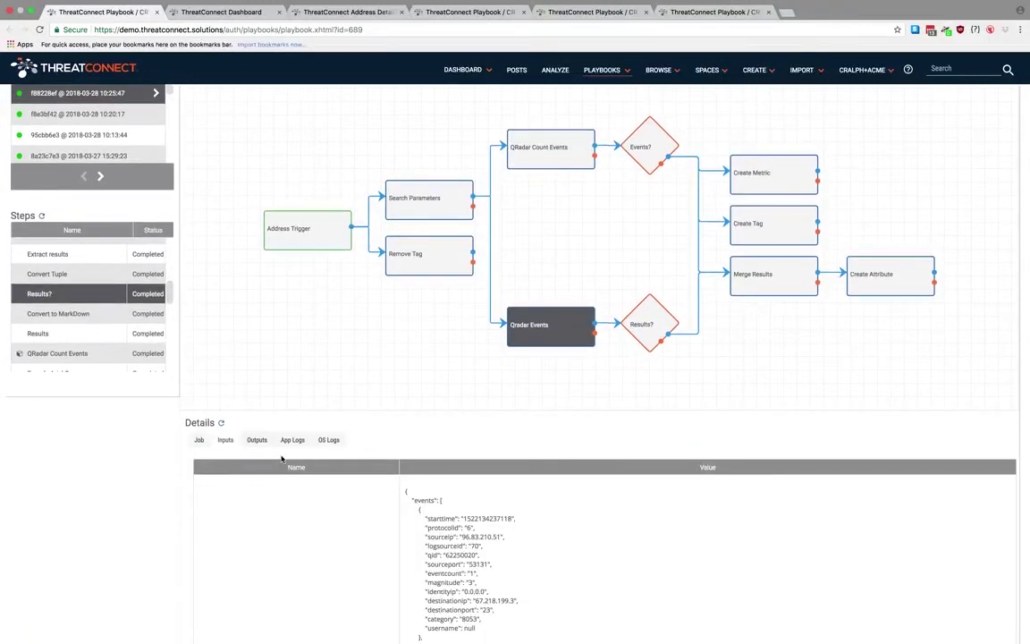
pyautogui.click(261, 443)
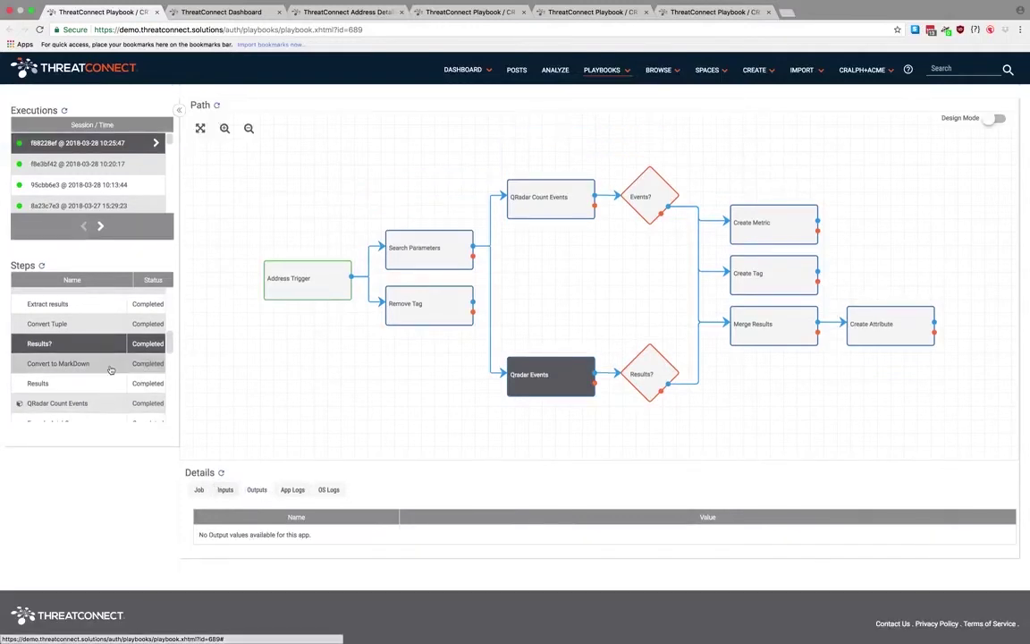
# Step: Review the Convert to MarkDown step's input data and its markdown result of five QRadar event tuples
pyautogui.scroll(-1, 106, 409)
pyautogui.click(93, 343)
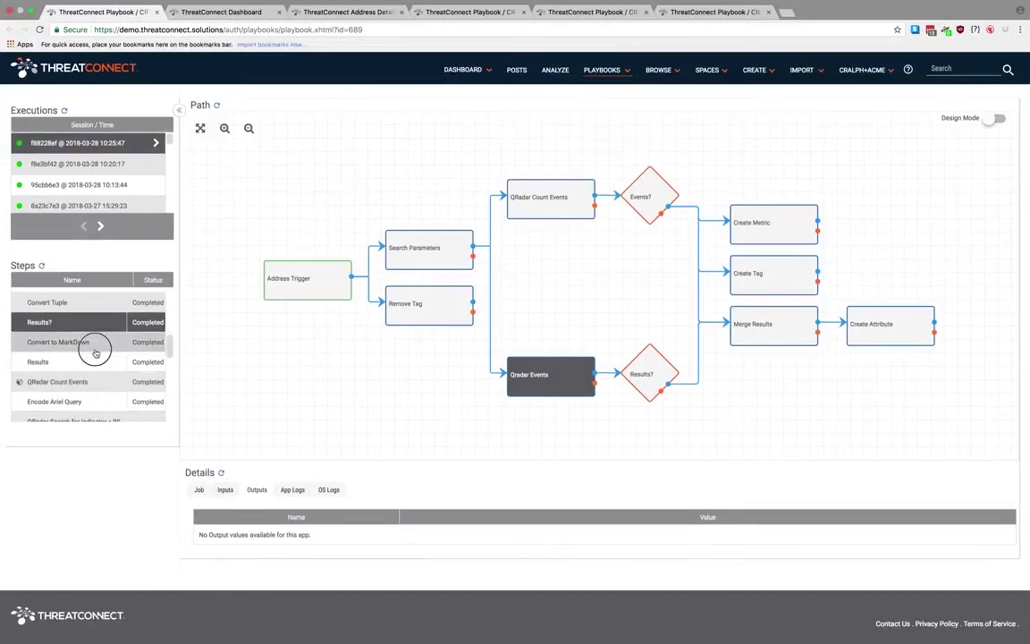
pyautogui.click(247, 492)
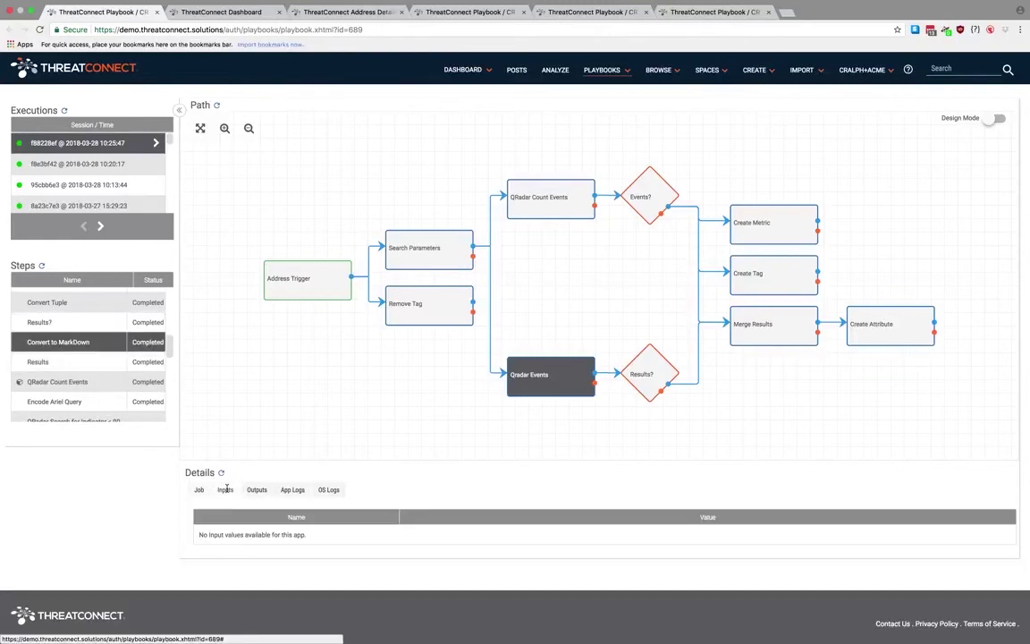
pyautogui.scroll(-1, 297, 553)
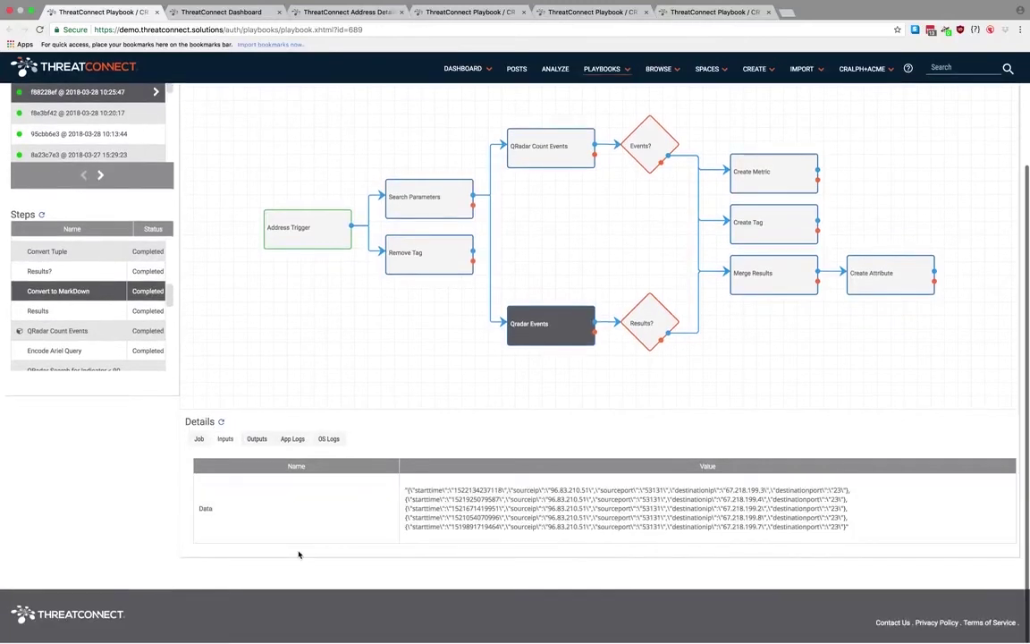
pyautogui.click(257, 440)
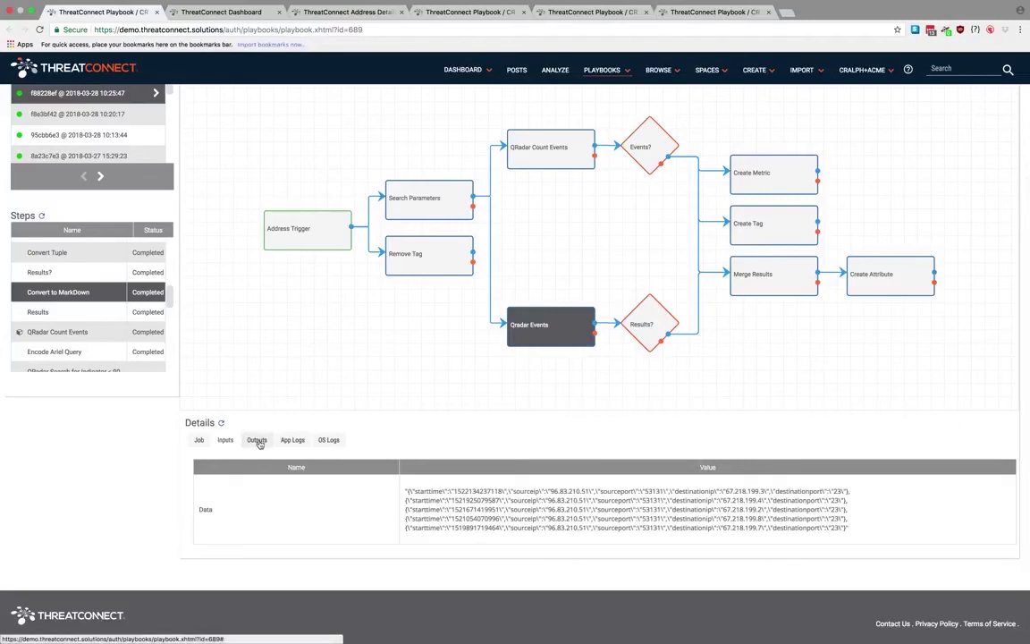